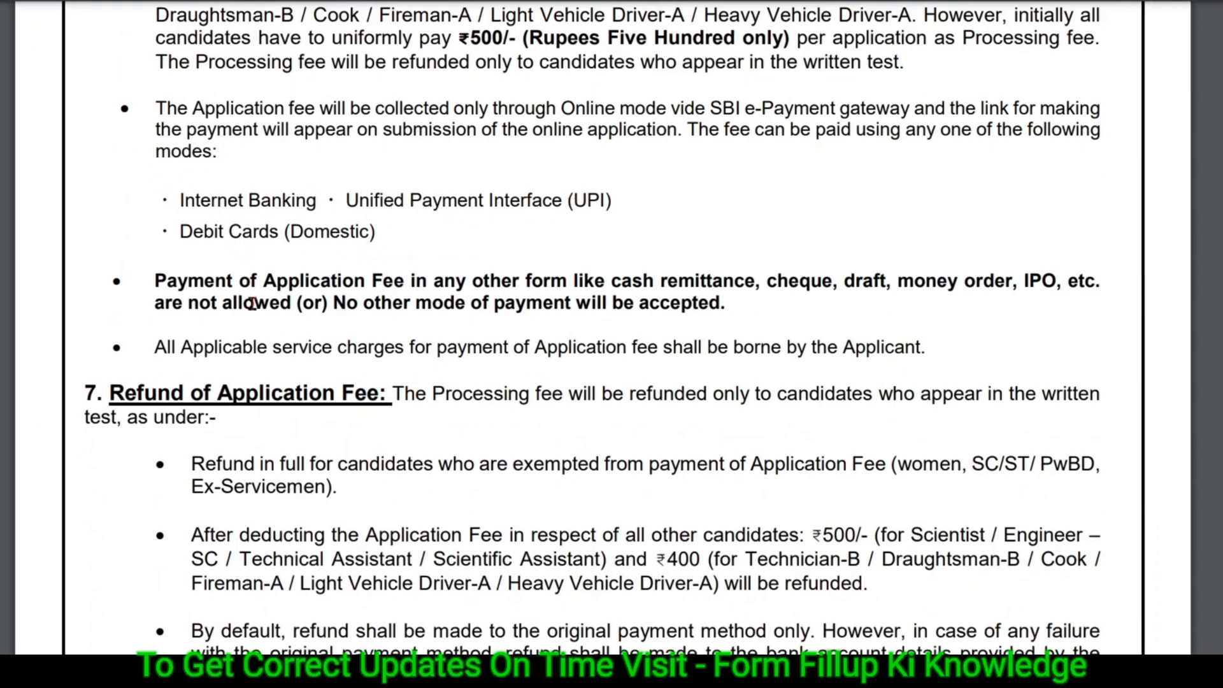
Read the application fee, refund and exam pattern sections of the recruitment advertisement
{"action": "scroll", "coordinate": [252, 303], "scroll_direction": "down", "scroll_amount": 15}
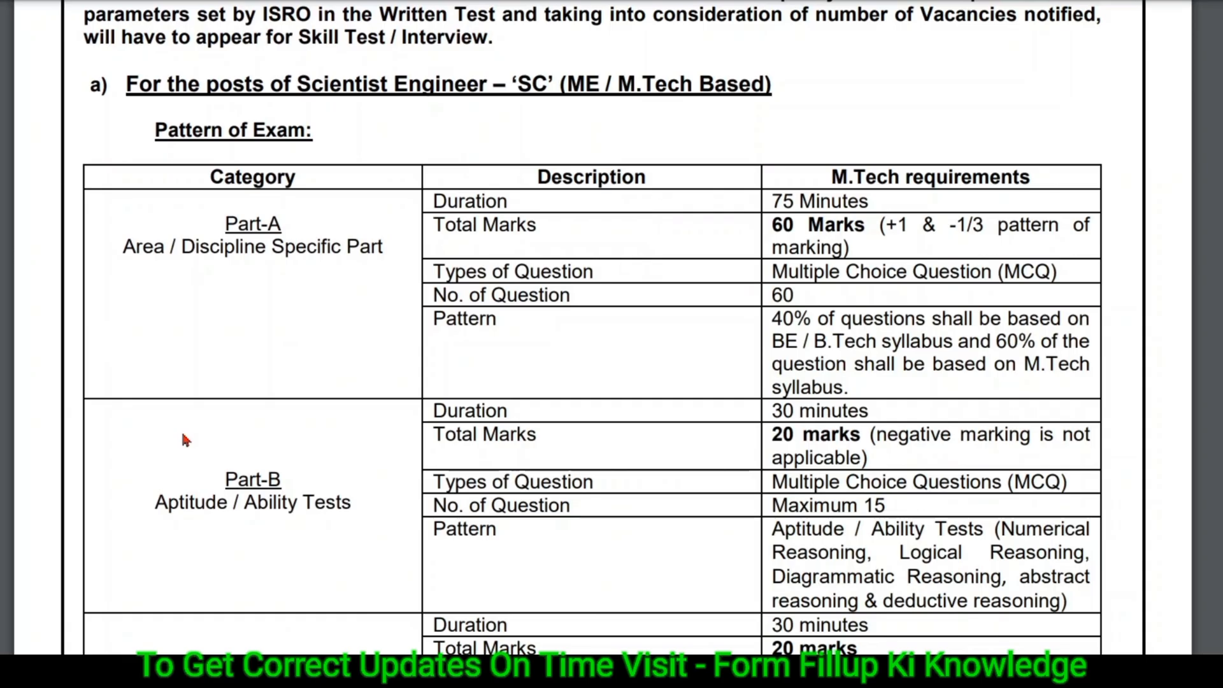
{"action": "scroll", "coordinate": [183, 437], "scroll_direction": "down", "scroll_amount": 12}
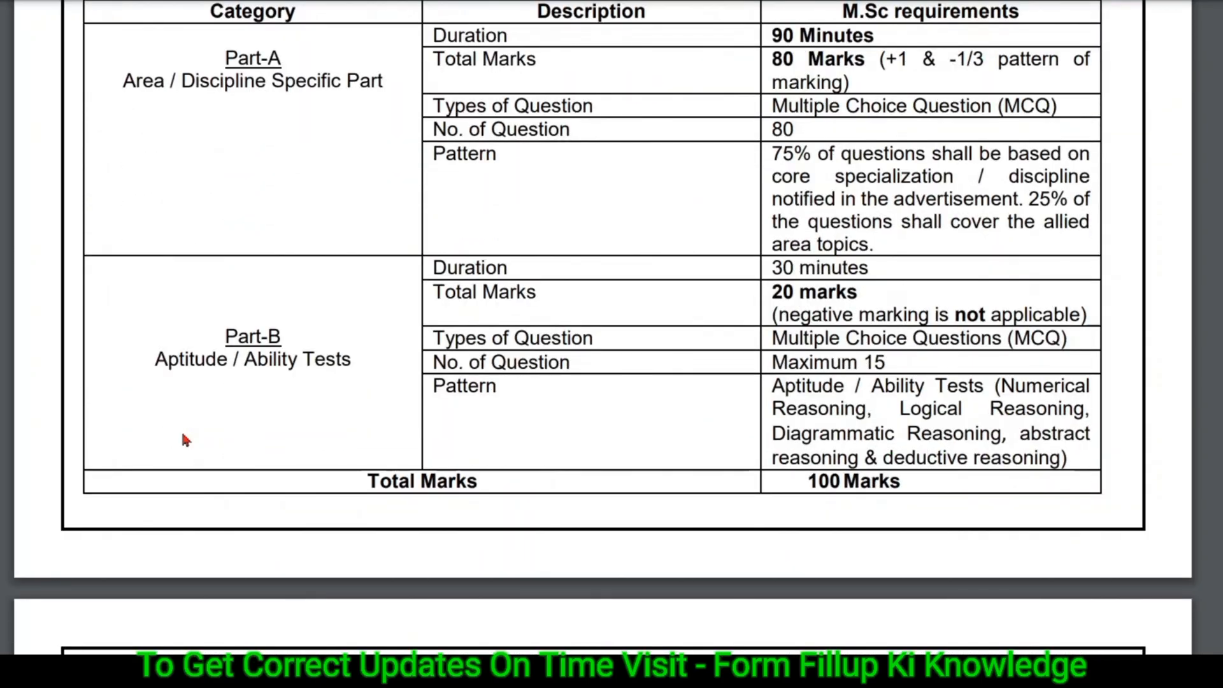
{"action": "scroll", "coordinate": [185, 439], "scroll_direction": "down", "scroll_amount": 15}
{"action": "scroll", "coordinate": [184, 438], "scroll_direction": "down", "scroll_amount": 7}
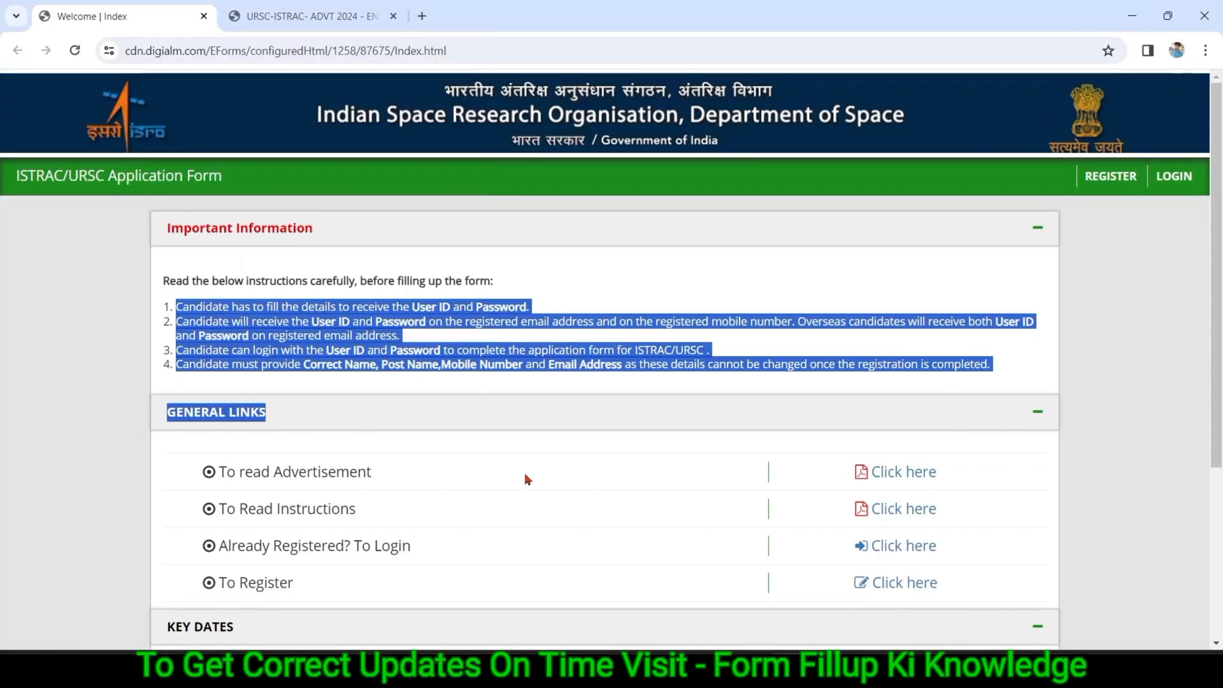
Review the general links for the advertisement, instructions, login and registration on the application home page
{"action": "left_click", "coordinate": [528, 479]}
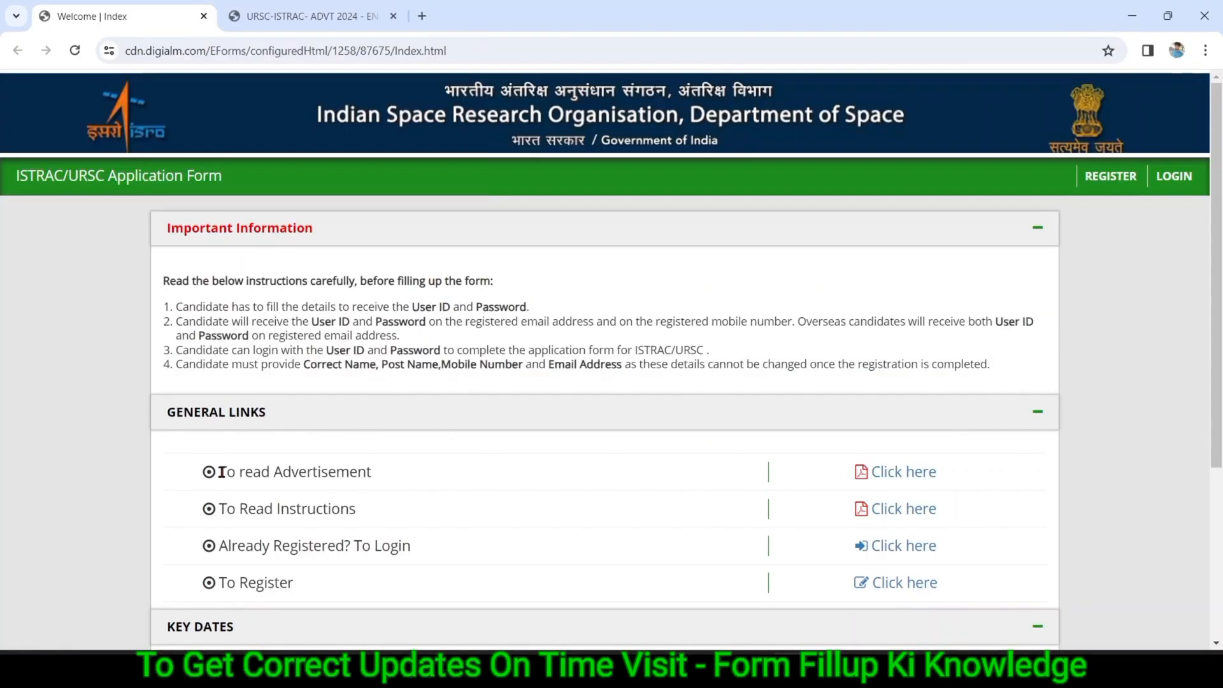
{"action": "left_click_drag", "start_coordinate": [220, 472], "coordinate": [398, 478]}
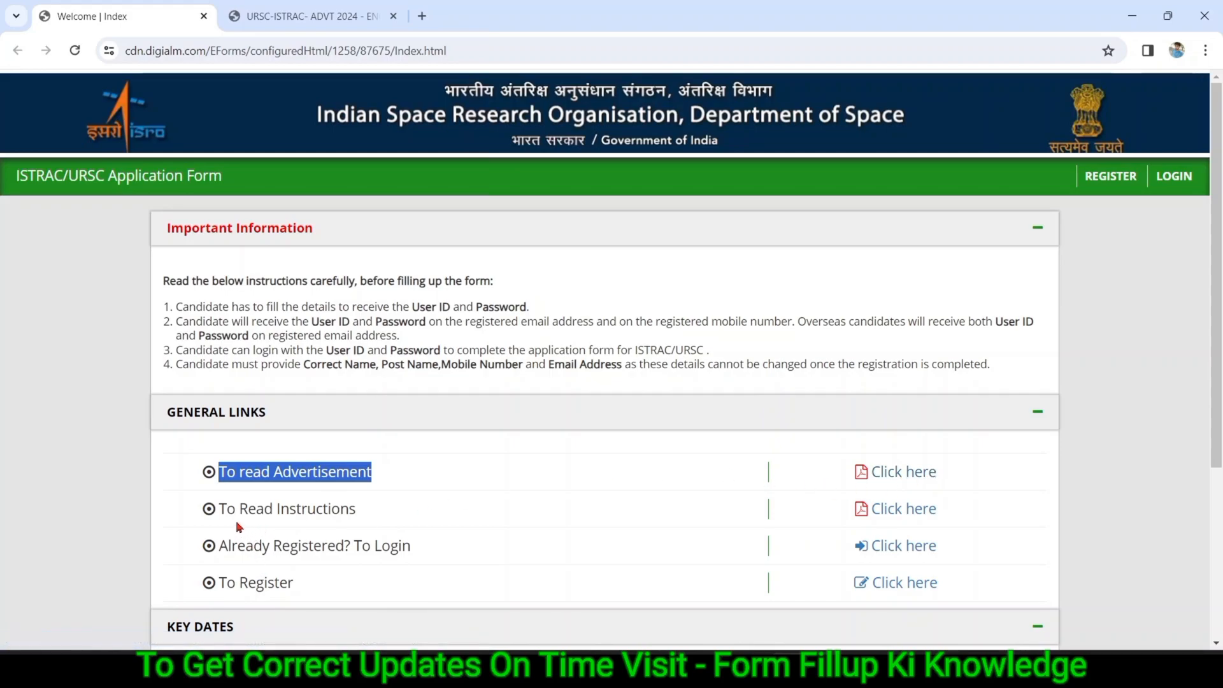
{"action": "left_click", "coordinate": [218, 507]}
{"action": "left_click_drag", "start_coordinate": [217, 508], "coordinate": [359, 511]}
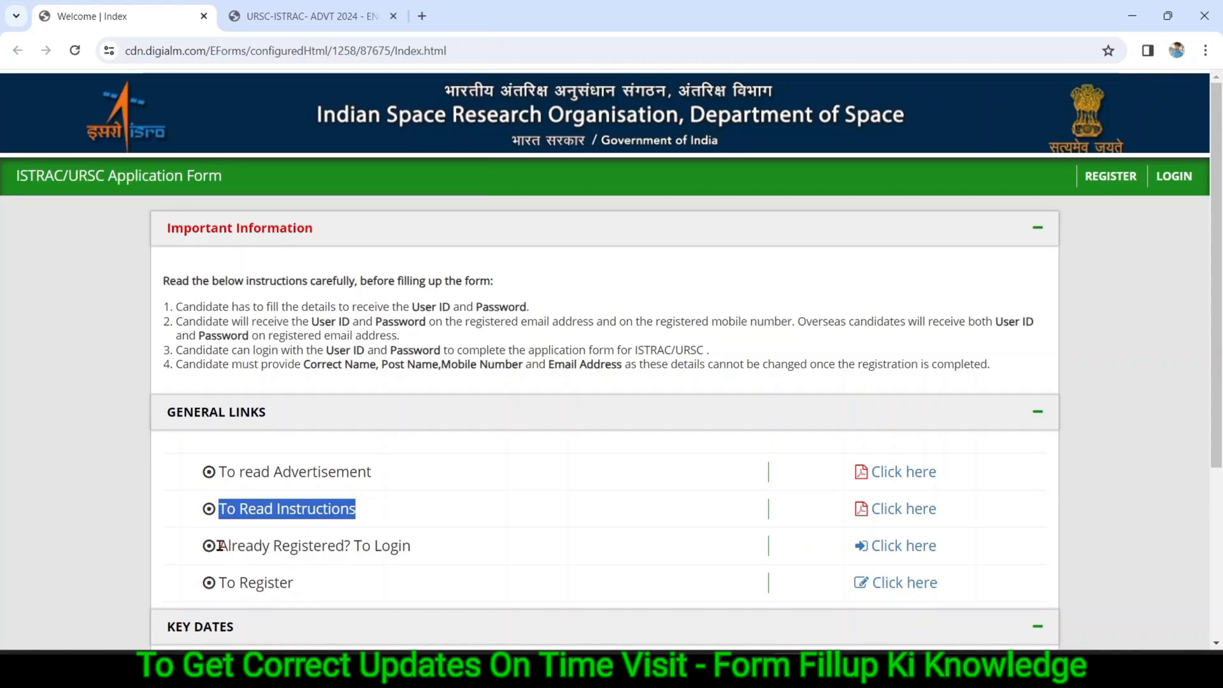
{"action": "left_click_drag", "start_coordinate": [218, 546], "coordinate": [423, 554]}
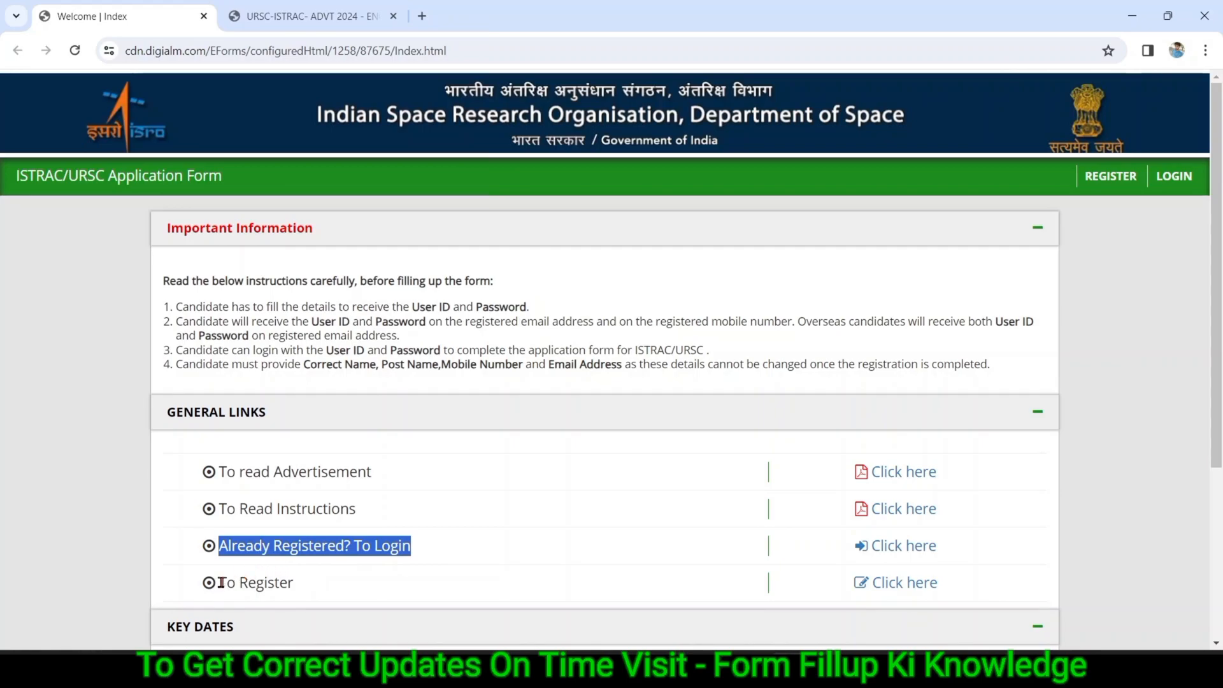
{"action": "left_click_drag", "start_coordinate": [221, 582], "coordinate": [318, 586]}
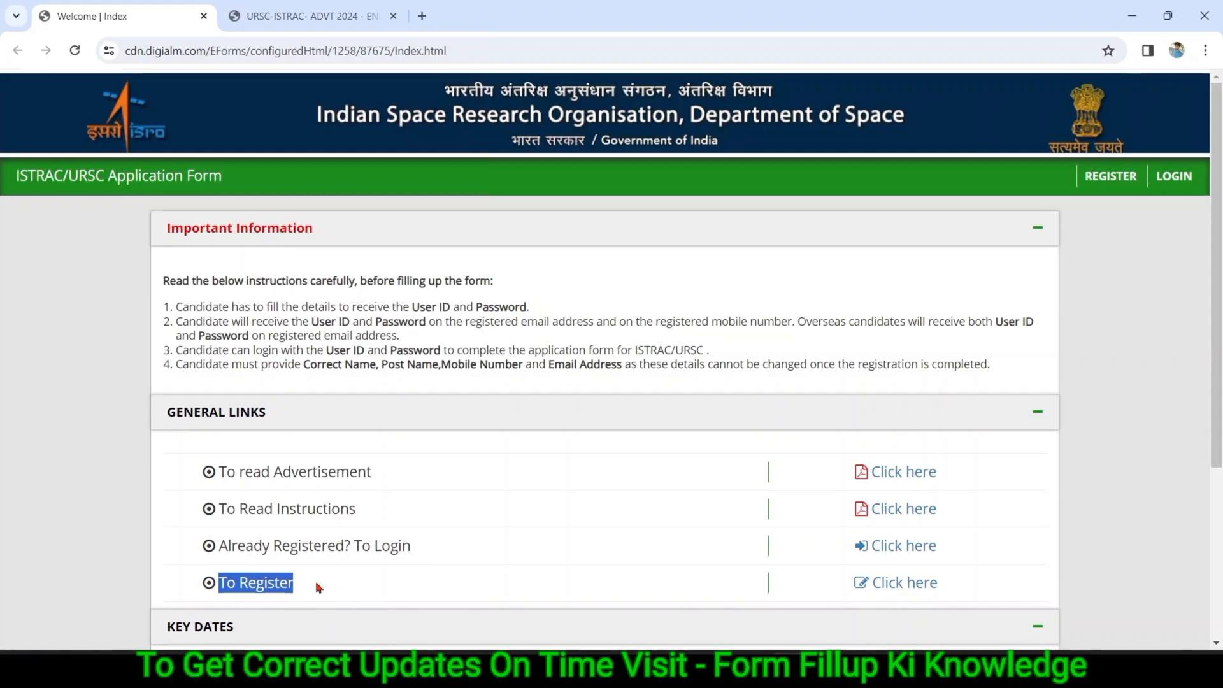
Open the new candidate registration form and go to its applicant details fields
{"action": "left_click", "coordinate": [897, 587]}
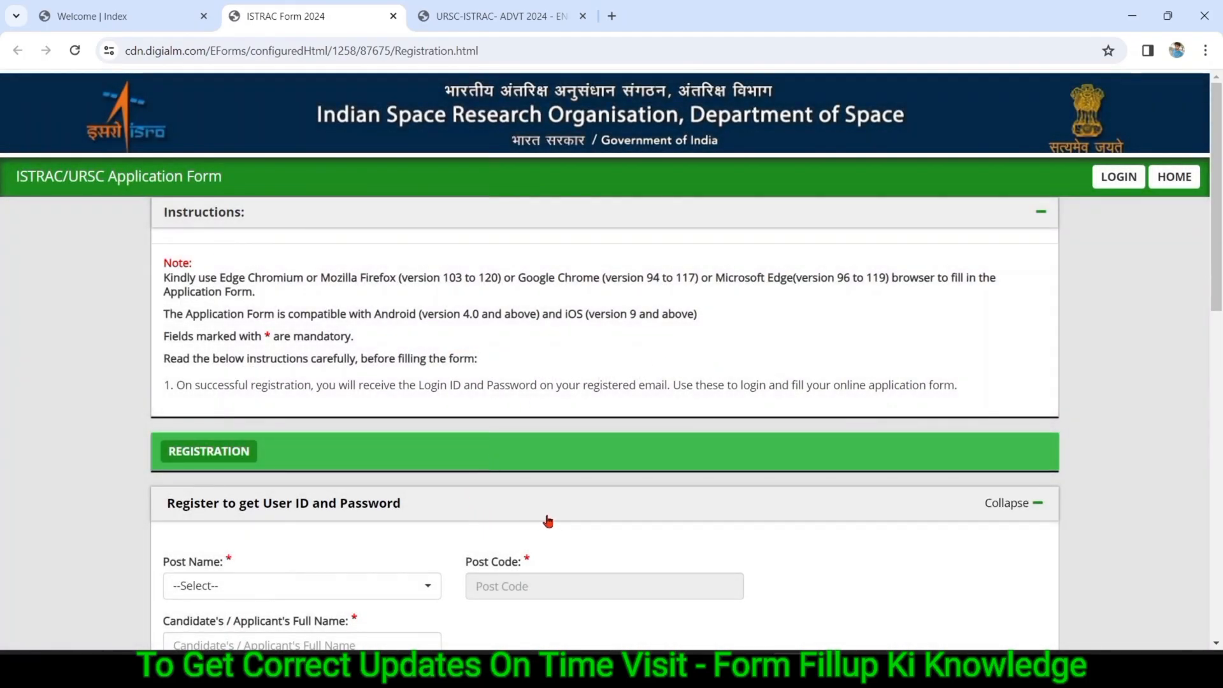
{"action": "scroll", "coordinate": [593, 535], "scroll_direction": "down", "scroll_amount": 5}
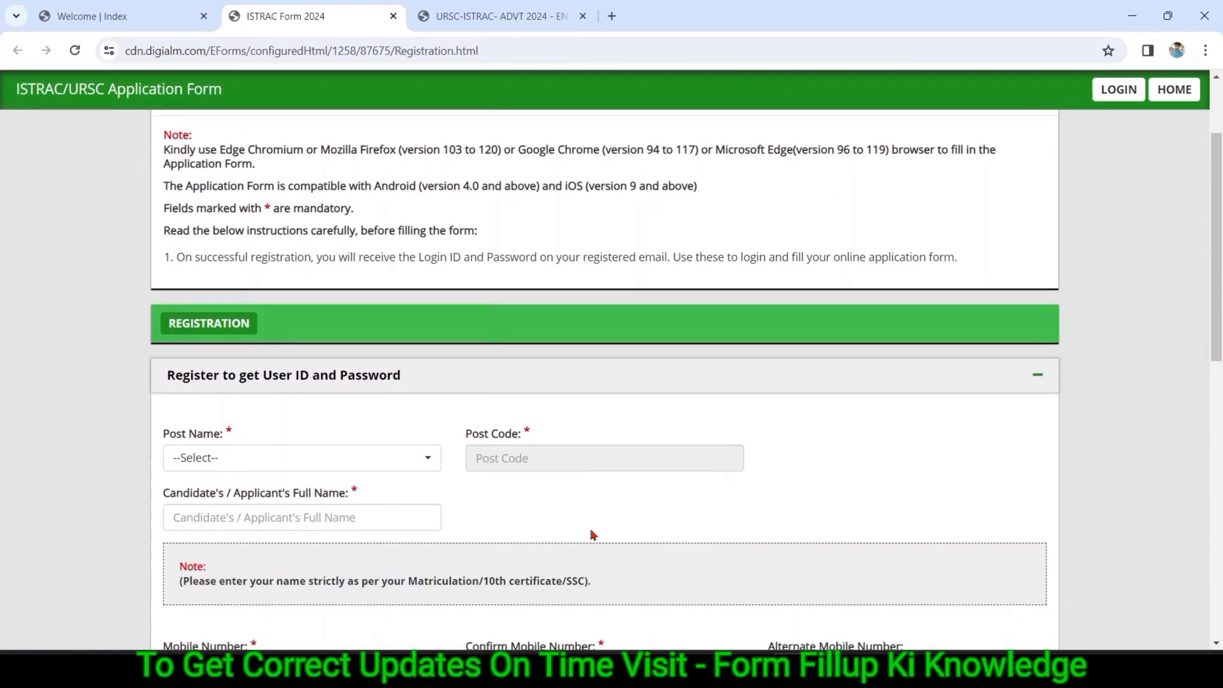
{"action": "scroll", "coordinate": [594, 535], "scroll_direction": "down", "scroll_amount": 2}
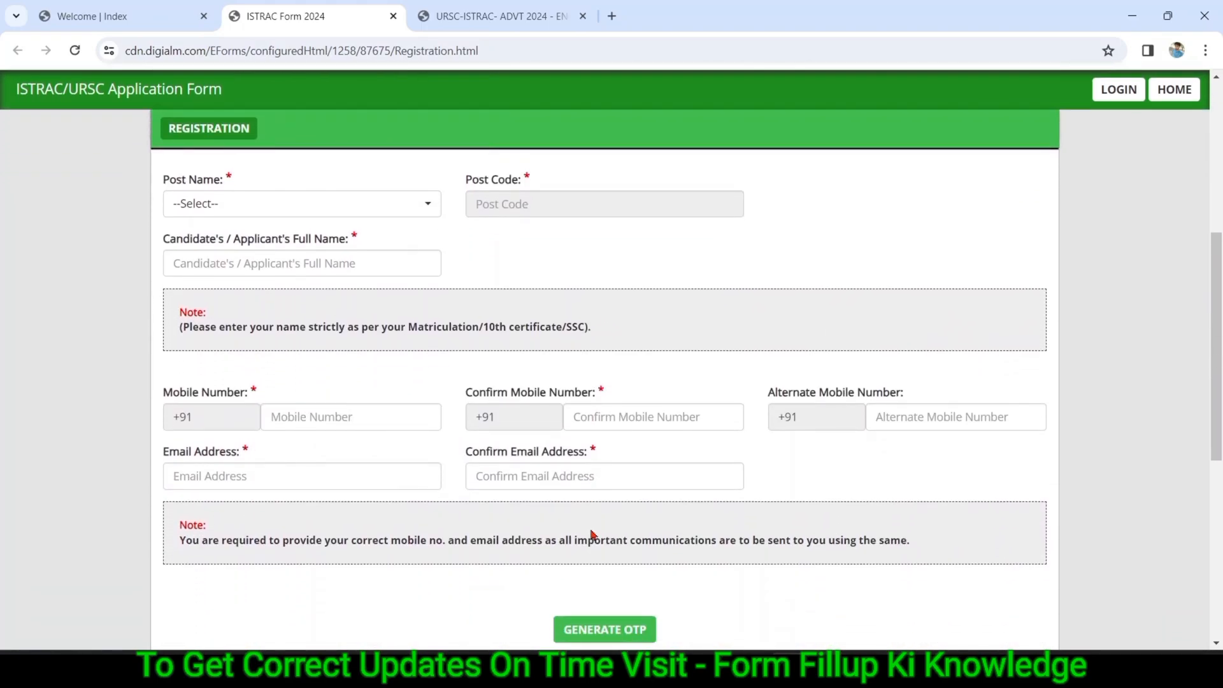
Look through the available posts and set the post name to Technical Assistant Electronics
{"action": "left_click", "coordinate": [270, 215]}
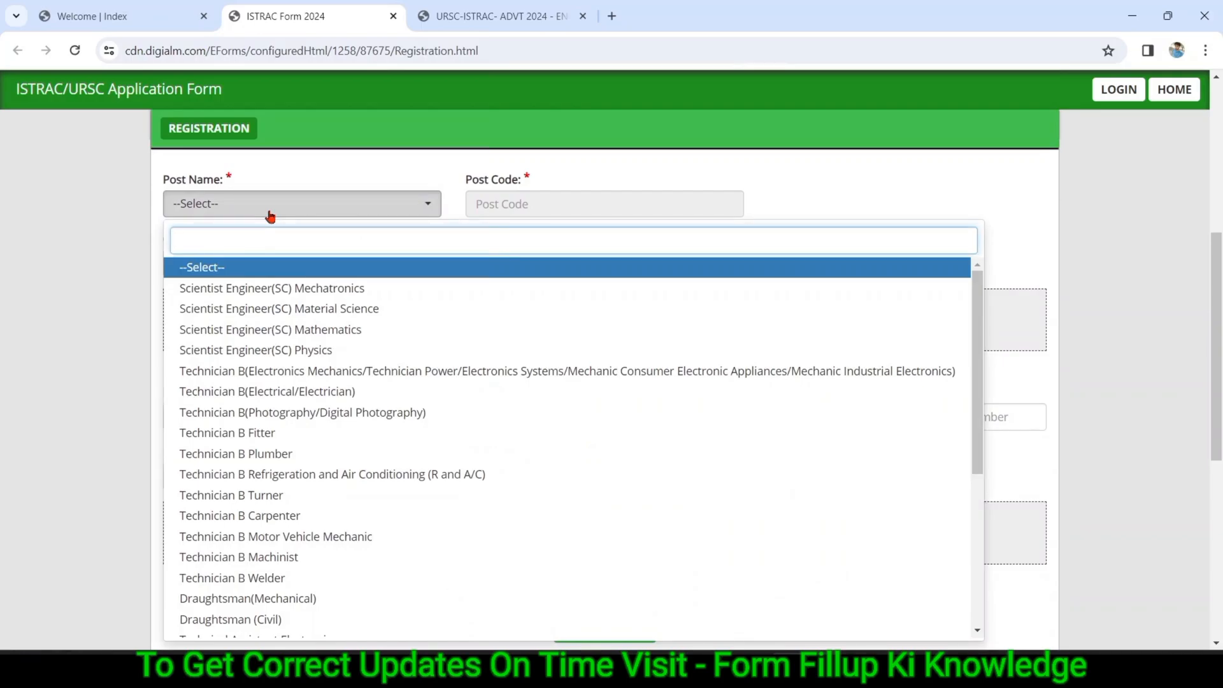
{"action": "key", "text": "Down"}
{"action": "key", "text": "Down"}
{"action": "key", "text": "Down"}
{"action": "key", "text": "Down"}
{"action": "key", "text": "Down"}
{"action": "key", "text": "Down"}
{"action": "key", "text": "Down"}
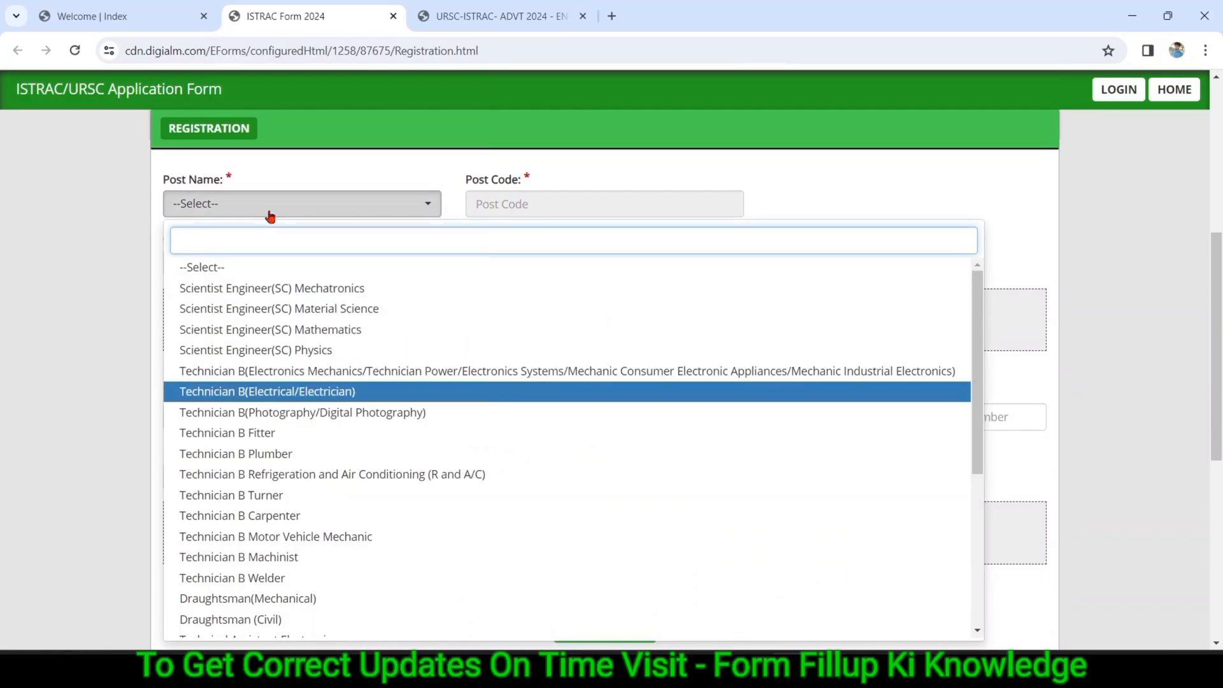
{"action": "key", "text": "Down"}
{"action": "key", "text": "Down"}
{"action": "key", "text": "Down"}
{"action": "key", "text": "Down"}
{"action": "key", "text": "Down"}
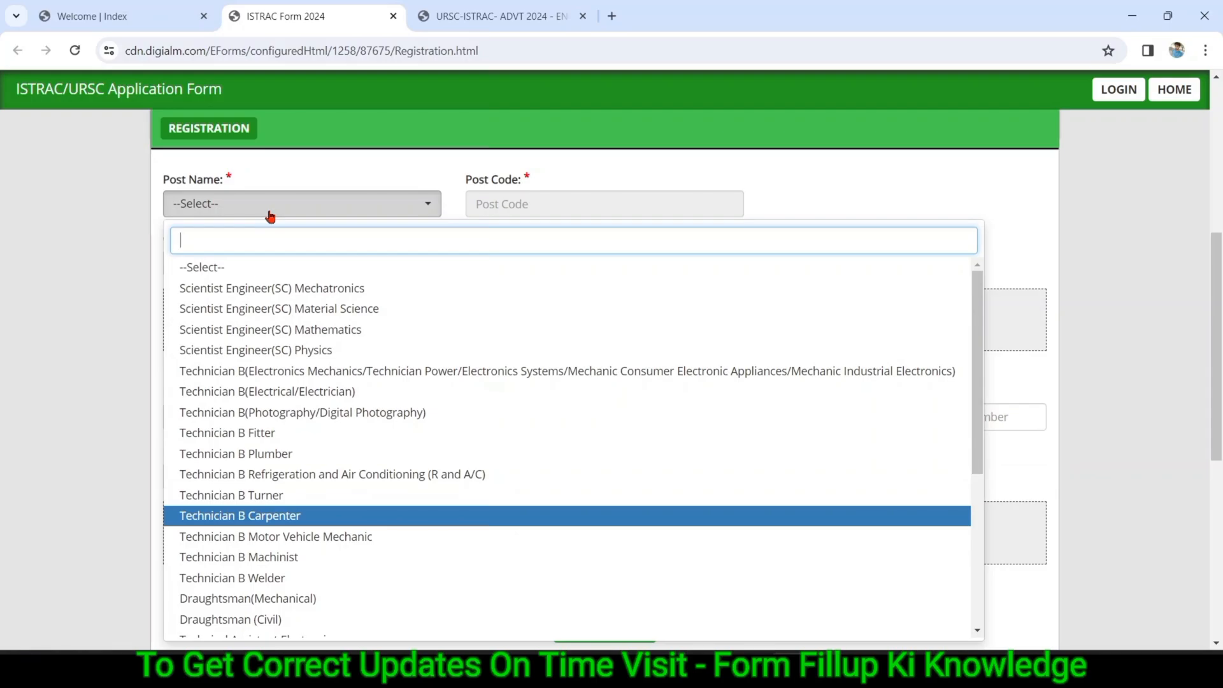
{"action": "key", "text": "Down"}
{"action": "key", "text": "Down"}
{"action": "key", "text": "Down"}
{"action": "key", "text": "Down"}
{"action": "key", "text": "Down"}
{"action": "key", "text": "Down"}
{"action": "key", "text": "Down"}
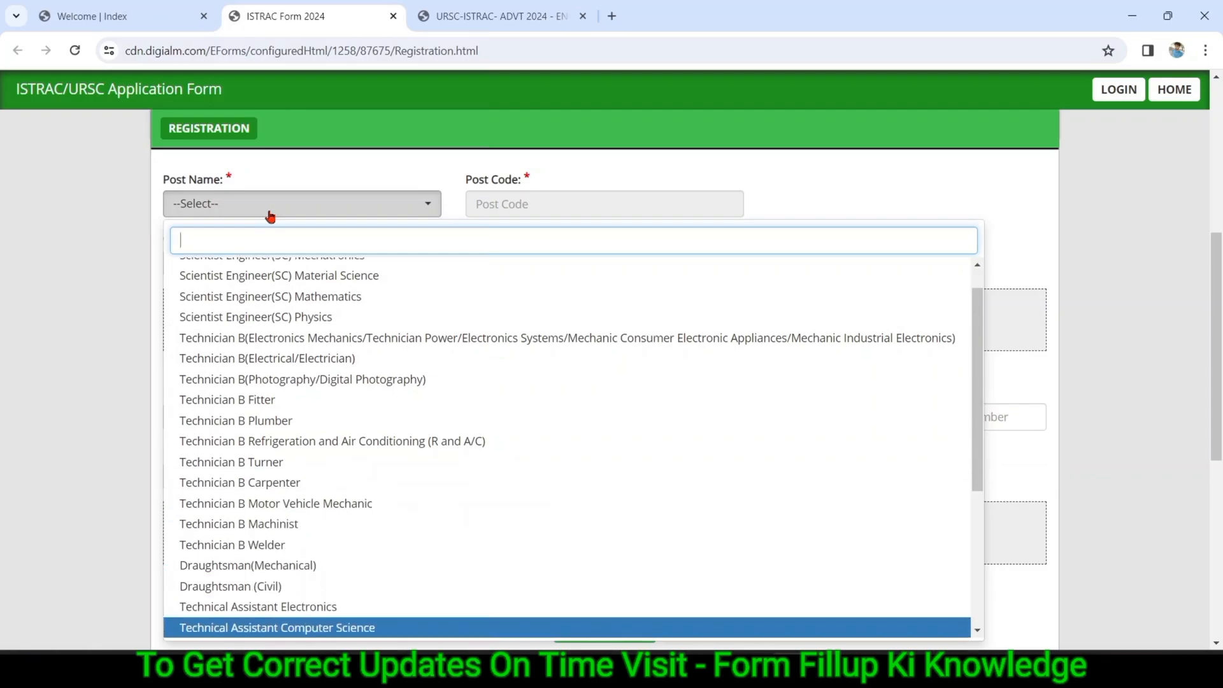
{"action": "key", "text": "Down"}
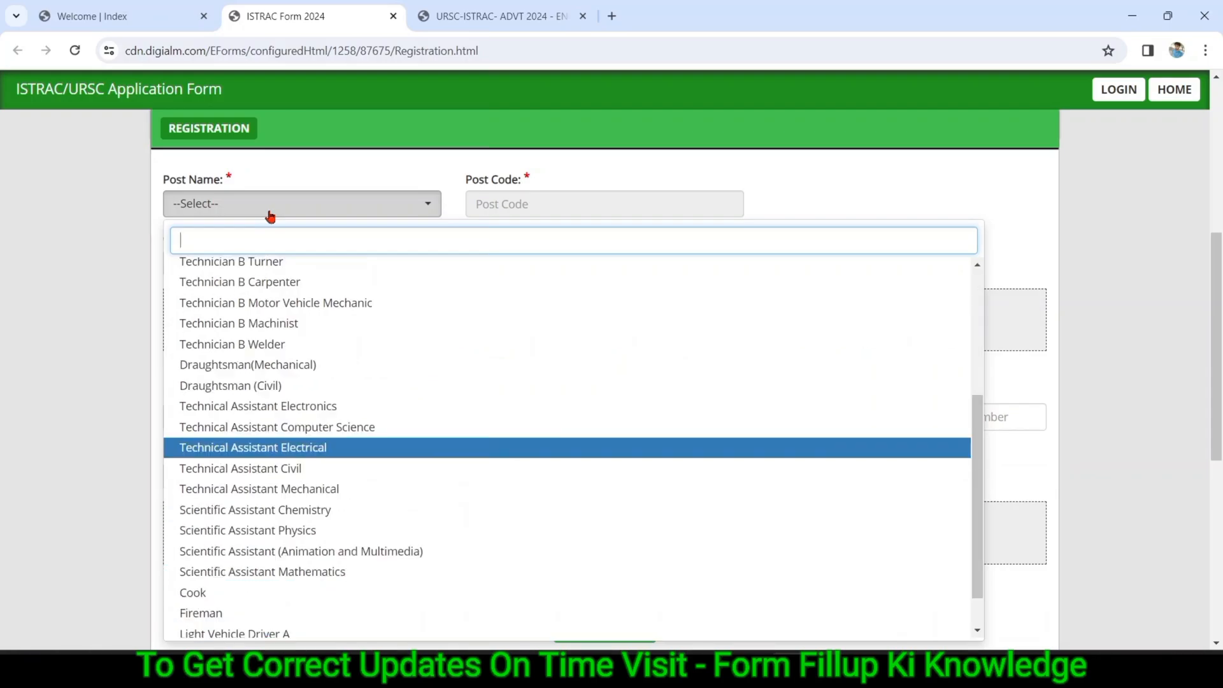
{"action": "key", "text": "Down"}
{"action": "key", "text": "Down"}
{"action": "key", "text": "Down"}
{"action": "key", "text": "Down"}
{"action": "key", "text": "Down"}
{"action": "key", "text": "Down"}
{"action": "key", "text": "Down"}
{"action": "key", "text": "Down"}
{"action": "key", "text": "Down"}
{"action": "key", "text": "Down"}
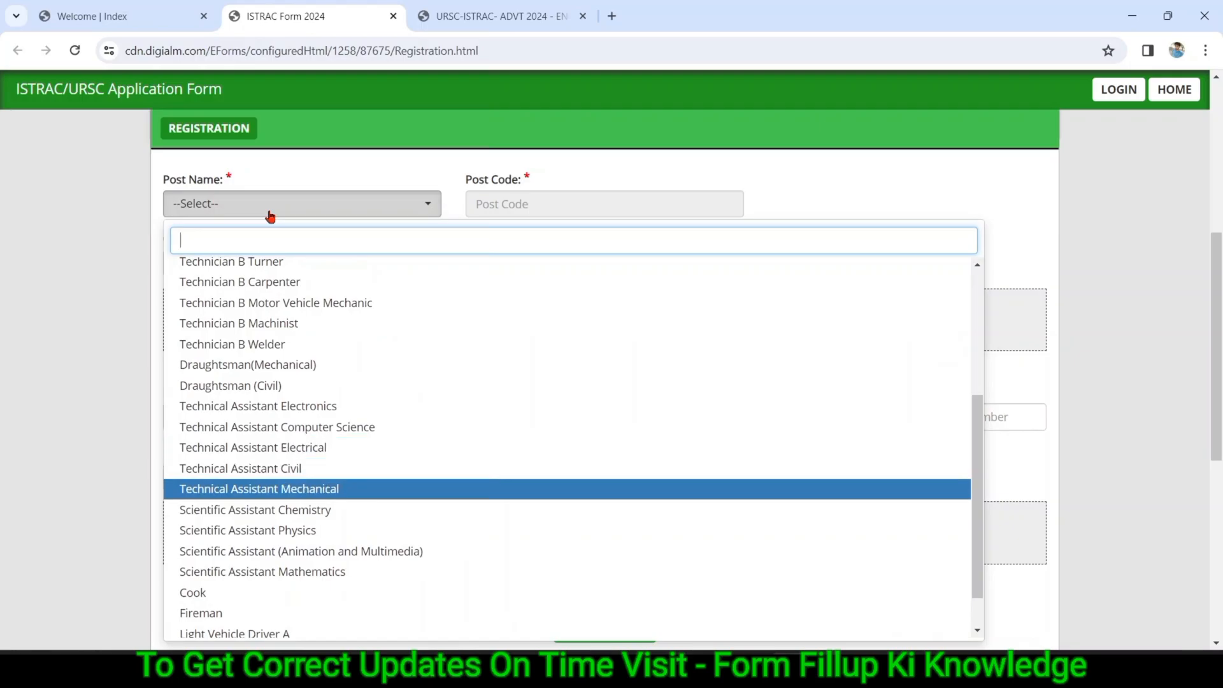
{"action": "key", "text": "Down"}
{"action": "key", "text": "Down"}
{"action": "key", "text": "Down"}
{"action": "key", "text": "Down"}
{"action": "key", "text": "Down"}
{"action": "key", "text": "Down"}
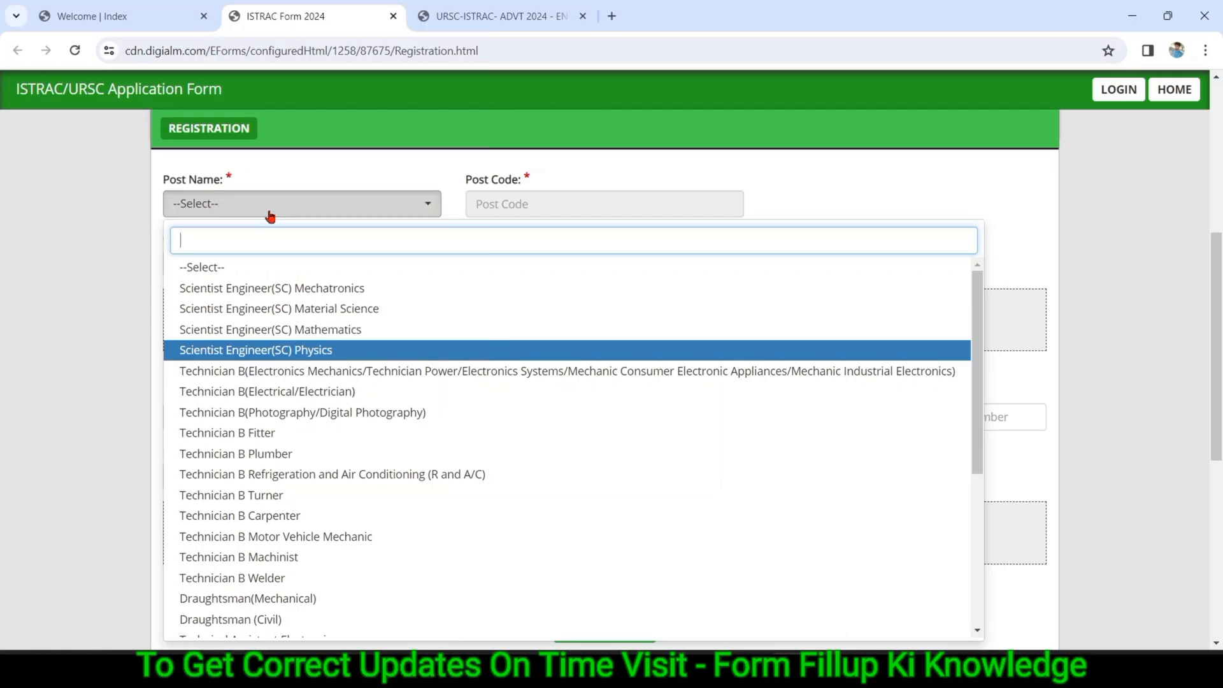
{"action": "key", "text": "Down"}
{"action": "key", "text": "Down"}
{"action": "key", "text": "Down"}
{"action": "key", "text": "Down"}
{"action": "key", "text": "Down"}
{"action": "key", "text": "Down"}
{"action": "key", "text": "Down"}
{"action": "key", "text": "Down"}
{"action": "key", "text": "Down"}
{"action": "key", "text": "Down"}
{"action": "key", "text": "Down"}
{"action": "key", "text": "Down"}
{"action": "key", "text": "Down"}
{"action": "key", "text": "Down"}
{"action": "key", "text": "Down"}
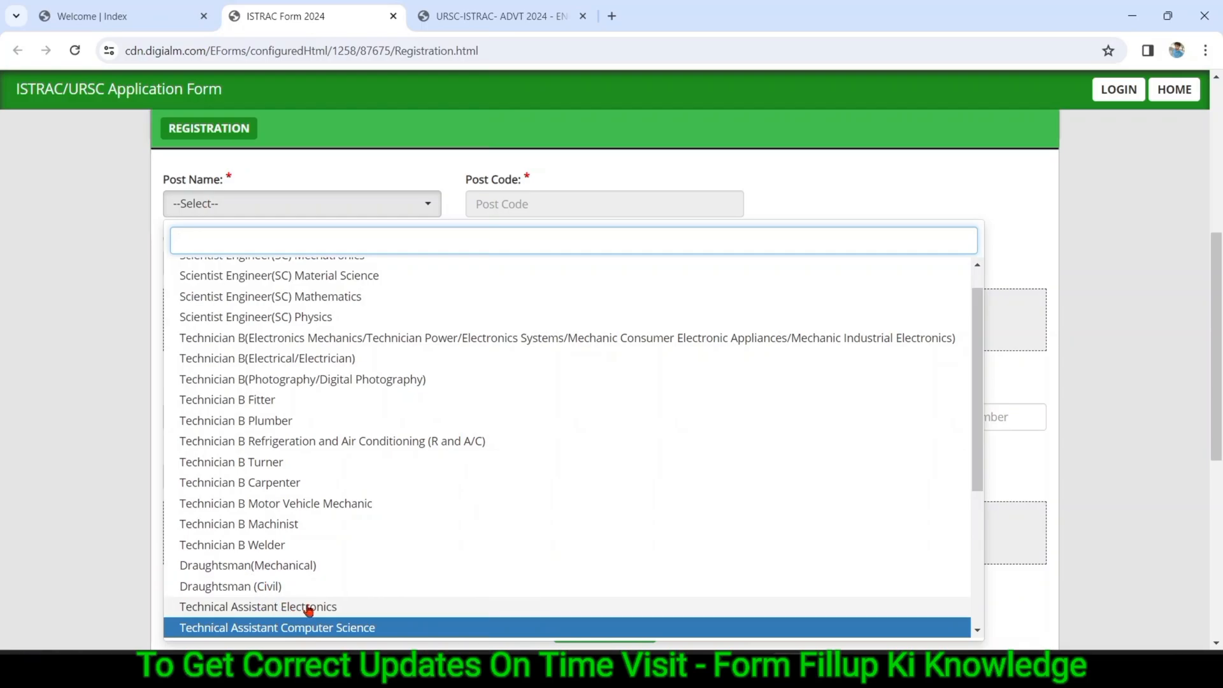
{"action": "left_click", "coordinate": [264, 608]}
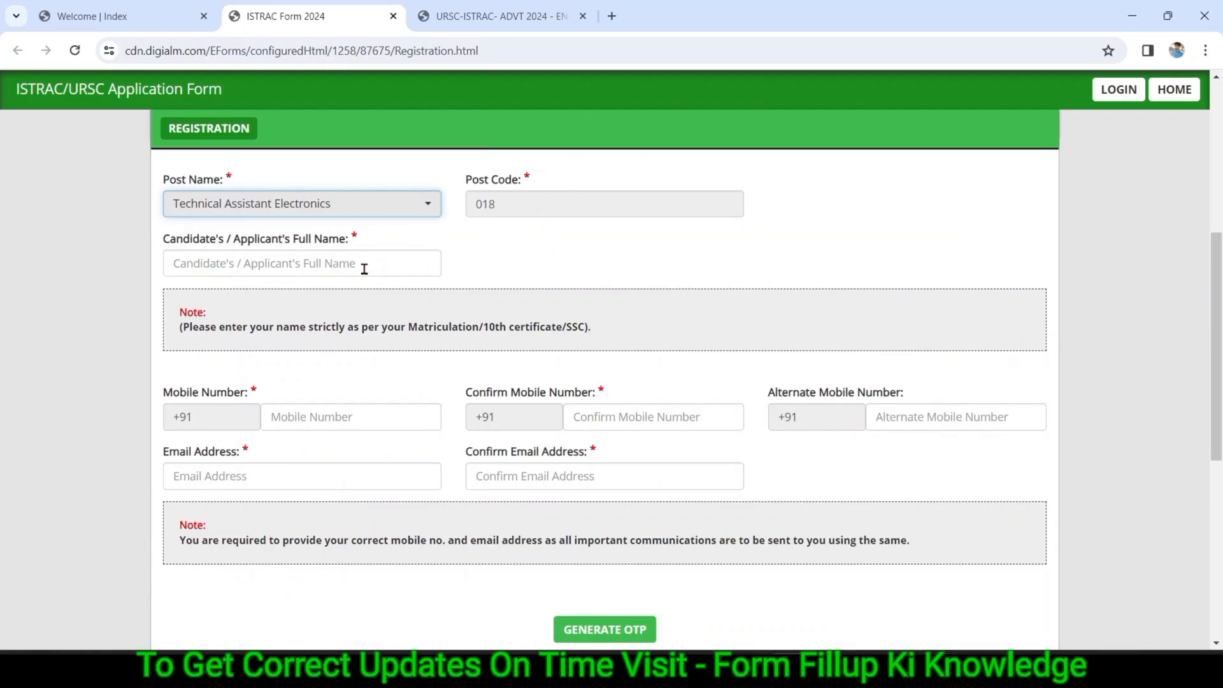
Review the required full name, mobile number, alternate mobile number and email address fields of the registration form
{"action": "left_click", "coordinate": [276, 267]}
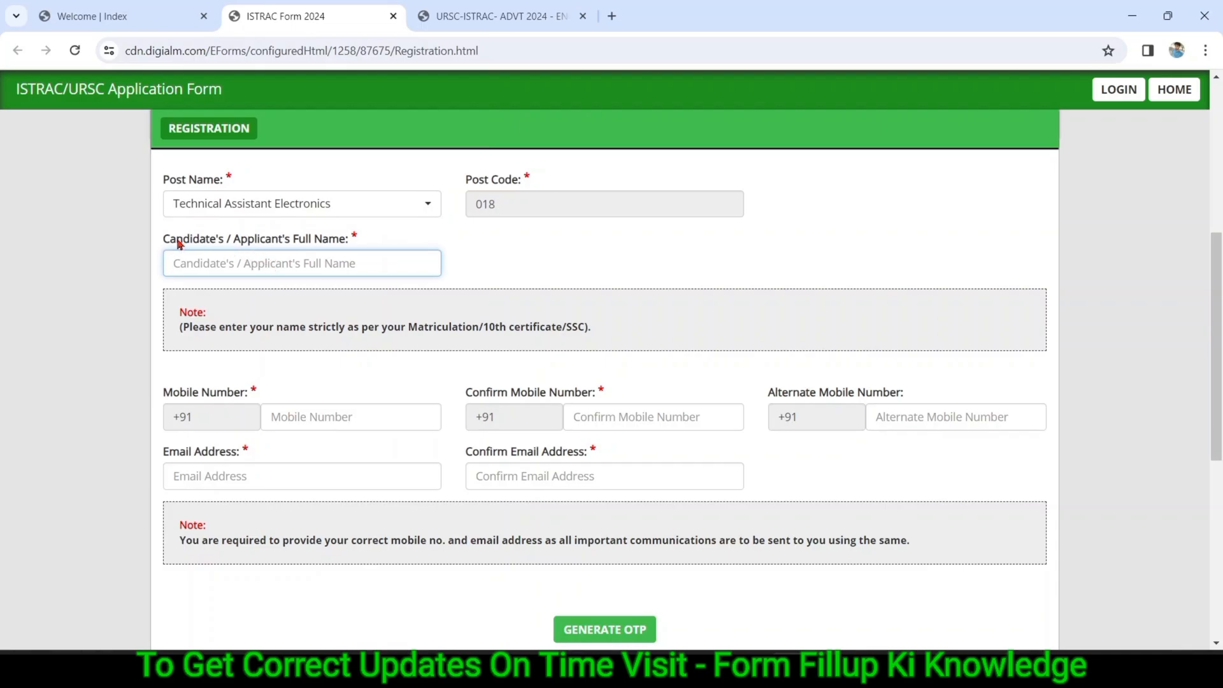
{"action": "left_click_drag", "start_coordinate": [164, 238], "coordinate": [376, 258]}
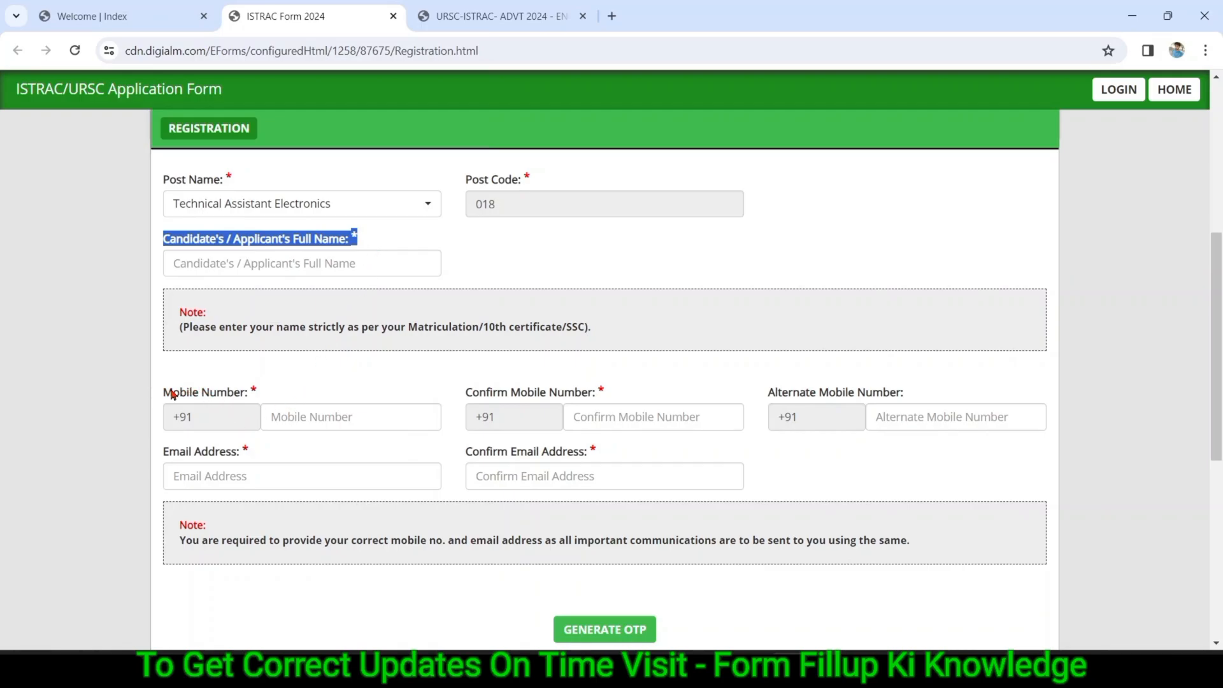
{"action": "left_click_drag", "start_coordinate": [171, 393], "coordinate": [645, 385]}
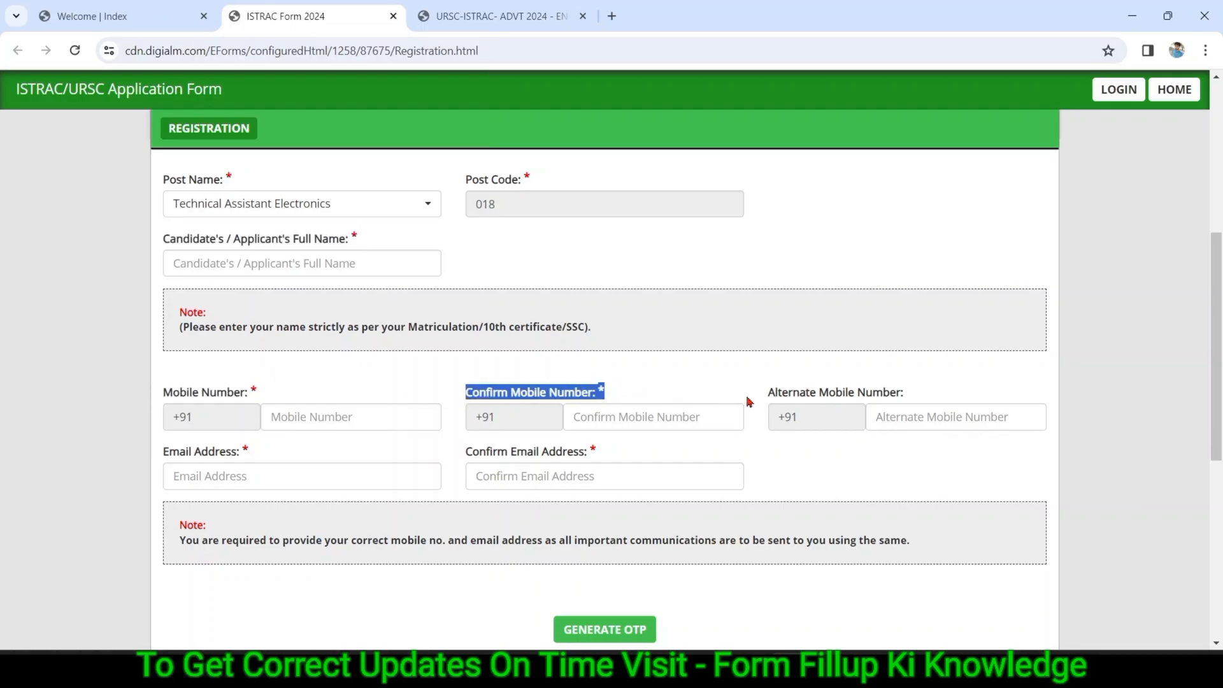
{"action": "left_click_drag", "start_coordinate": [771, 394], "coordinate": [918, 390]}
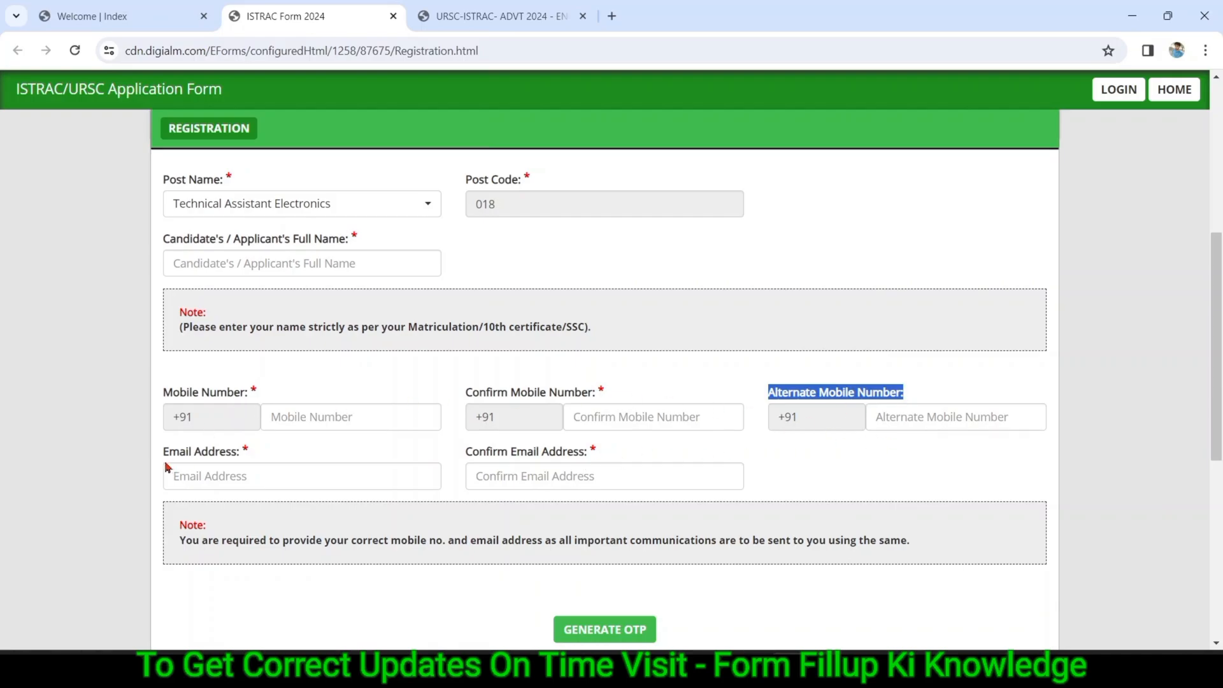
{"action": "left_click_drag", "start_coordinate": [164, 454], "coordinate": [272, 452]}
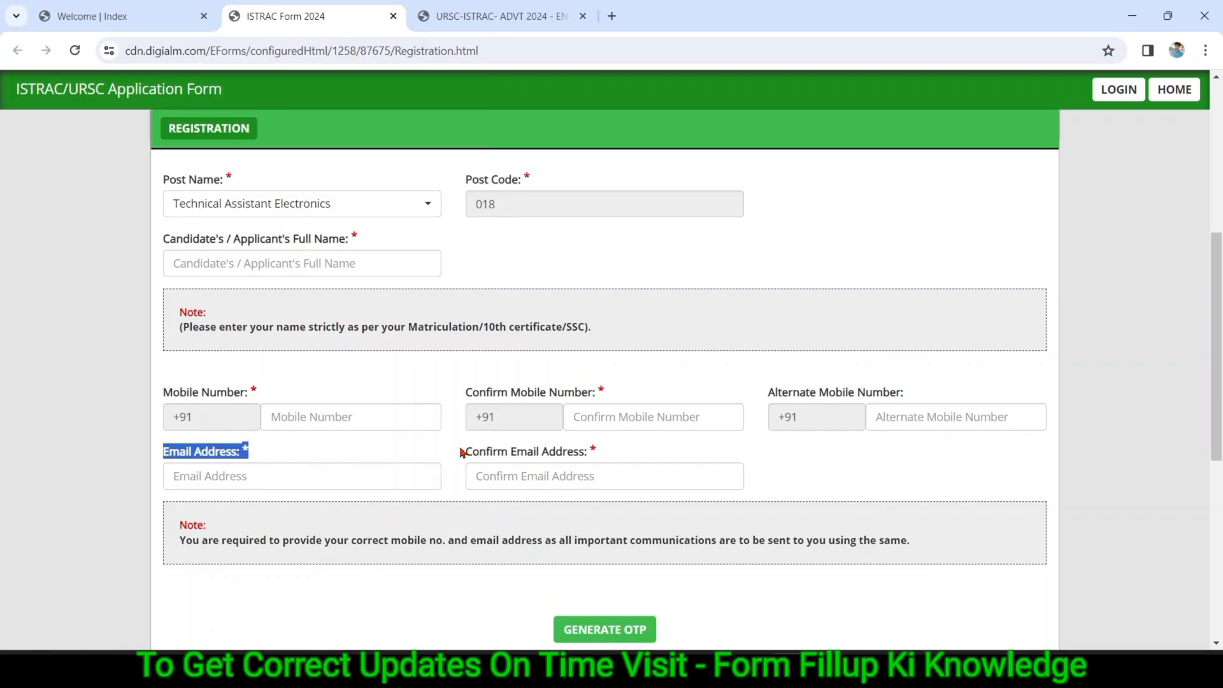
{"action": "left_click_drag", "start_coordinate": [462, 452], "coordinate": [621, 455]}
Request an OTP for the registration, completing the captcha authentication and acknowledging the notice
{"action": "scroll", "coordinate": [554, 529], "scroll_direction": "down", "scroll_amount": 5}
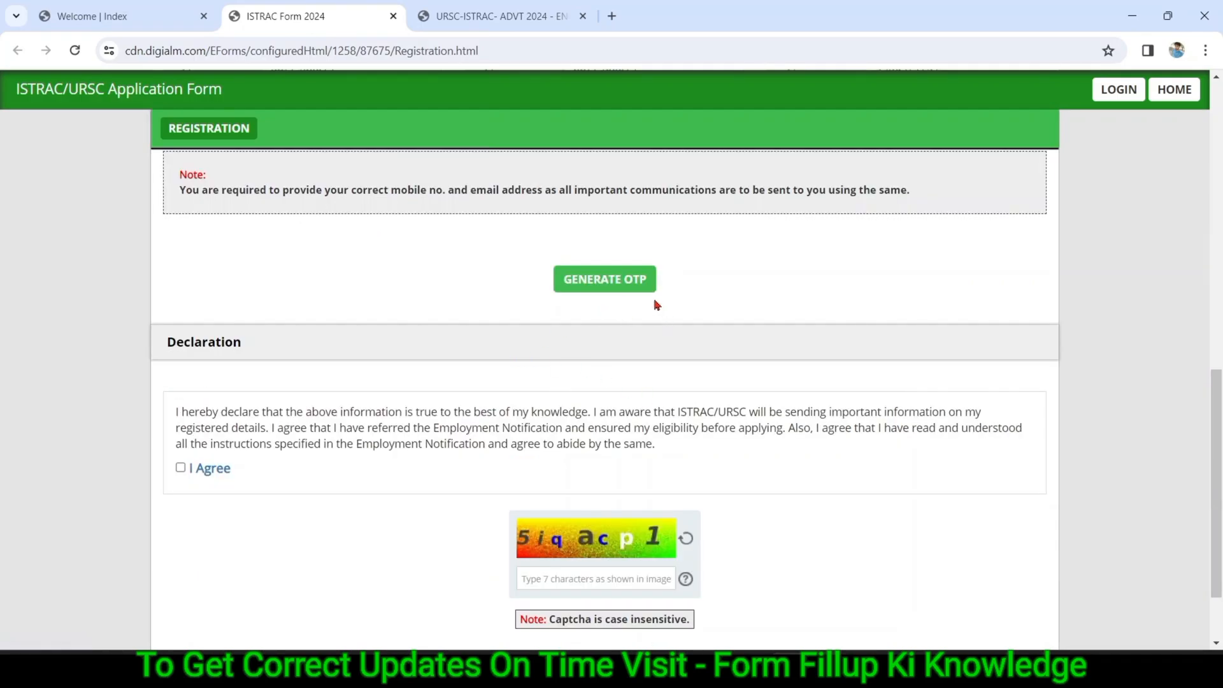
{"action": "left_click", "coordinate": [607, 284]}
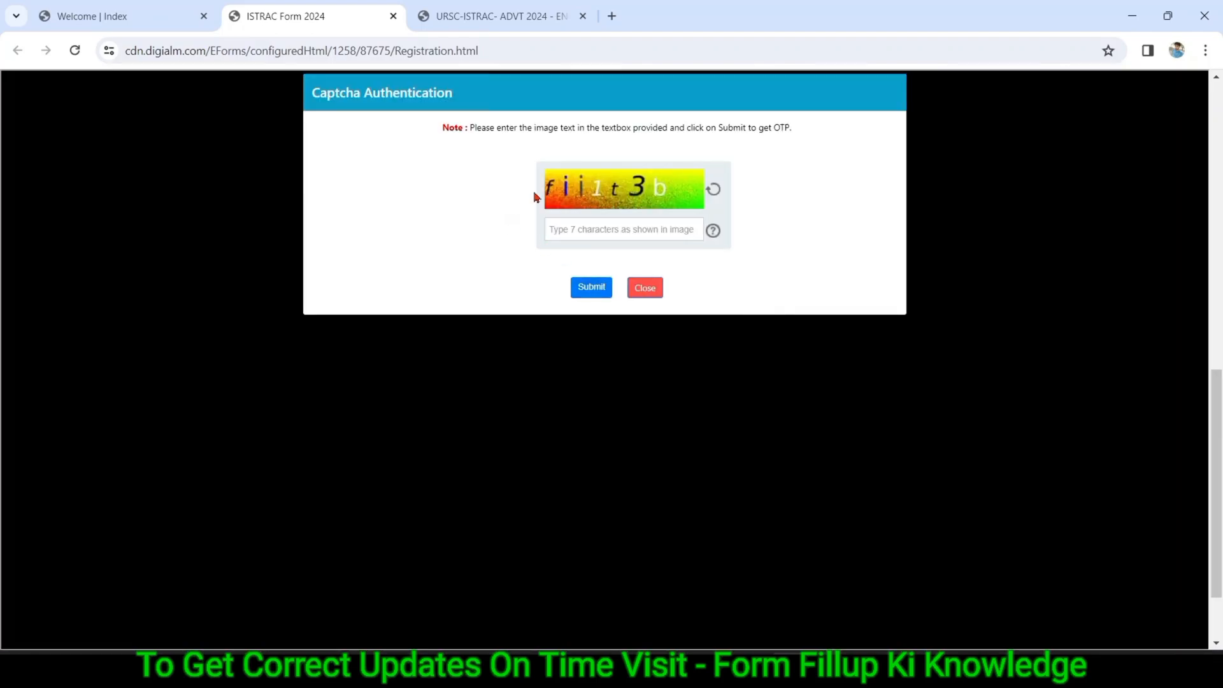
{"action": "left_click", "coordinate": [578, 230]}
{"action": "left_click", "coordinate": [576, 284]}
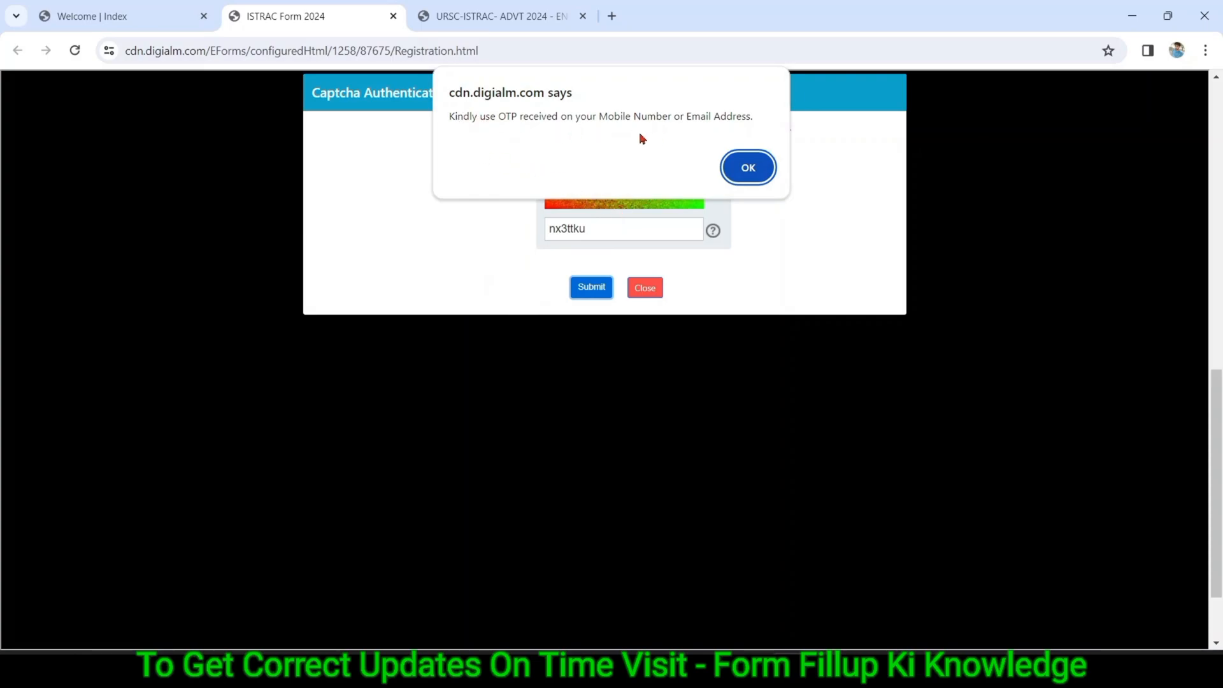
{"action": "left_click", "coordinate": [740, 169]}
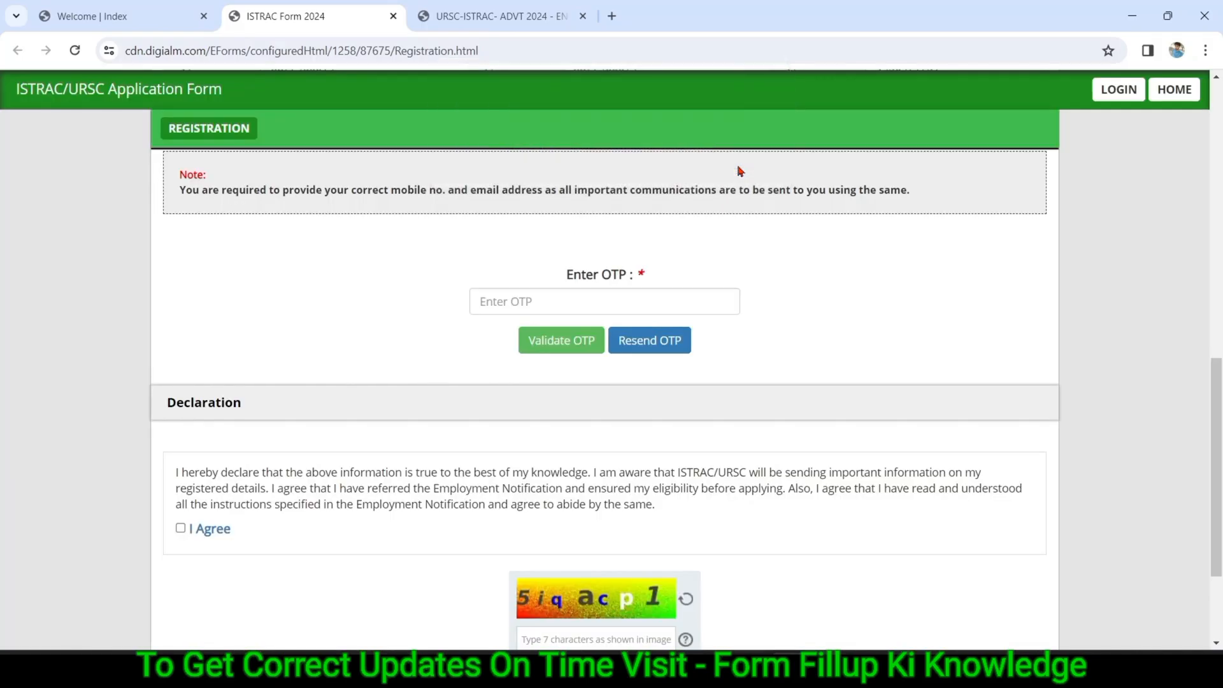
Enter the received OTP, validate it and acknowledge the notice
{"action": "left_click", "coordinate": [541, 295]}
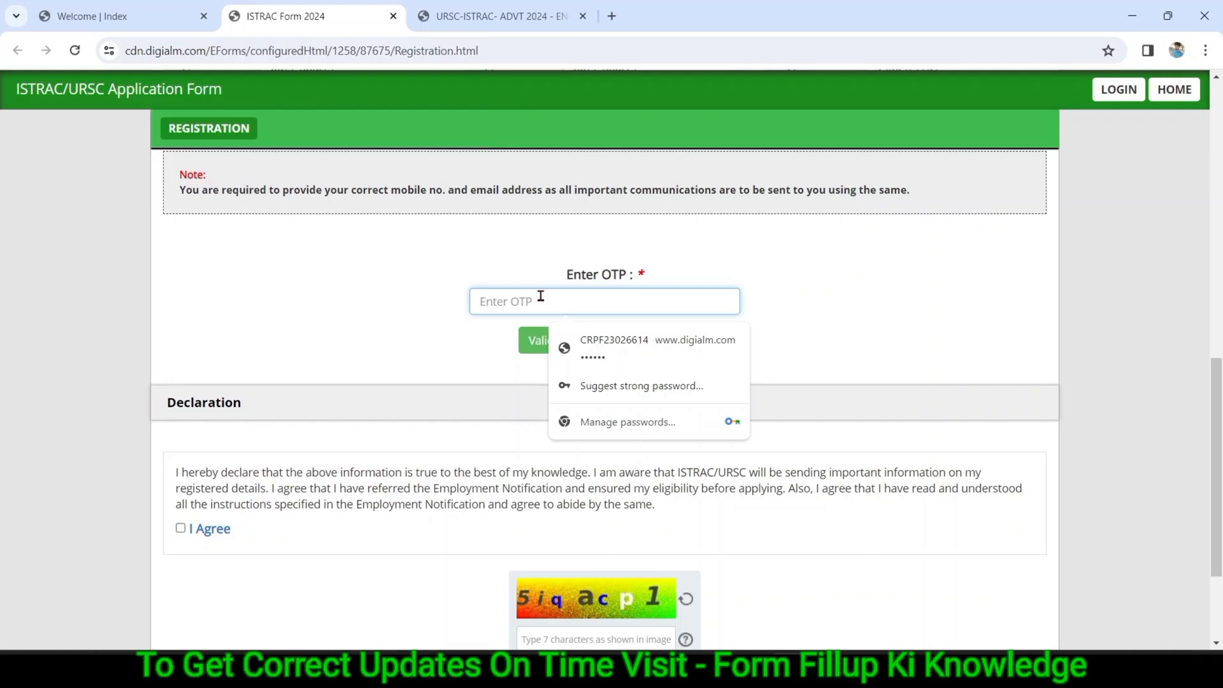
{"action": "type", "text": "••••••"}
{"action": "left_click", "coordinate": [445, 355]}
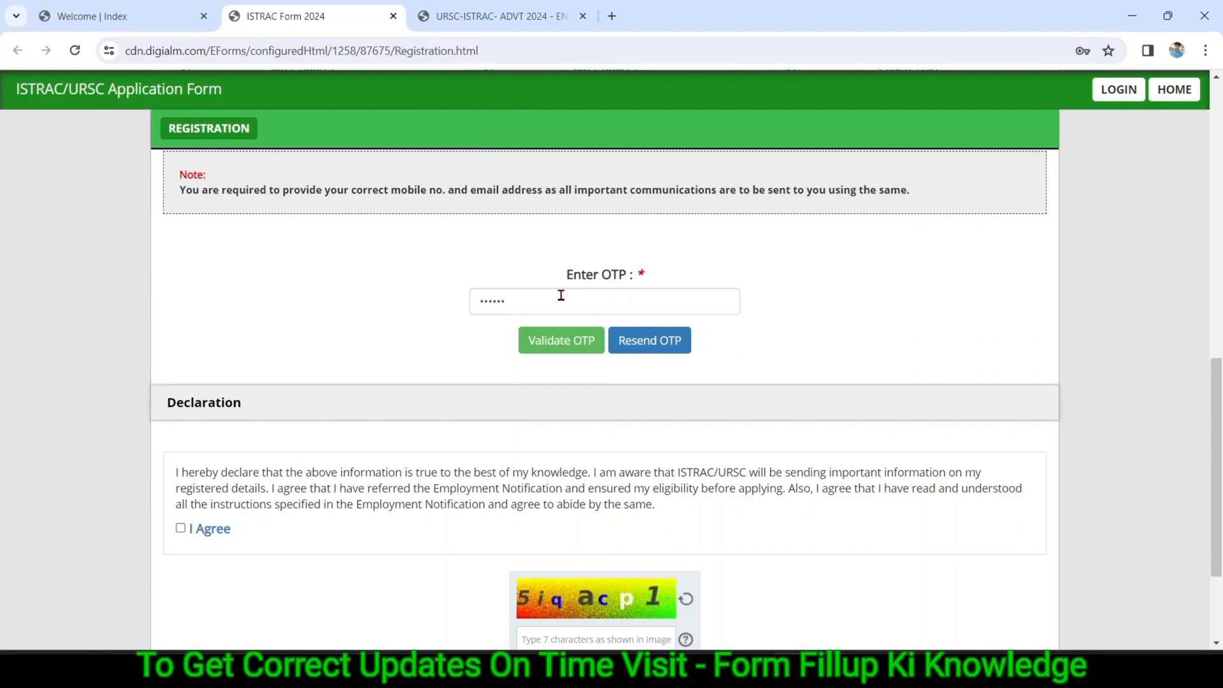
{"action": "left_click", "coordinate": [542, 347]}
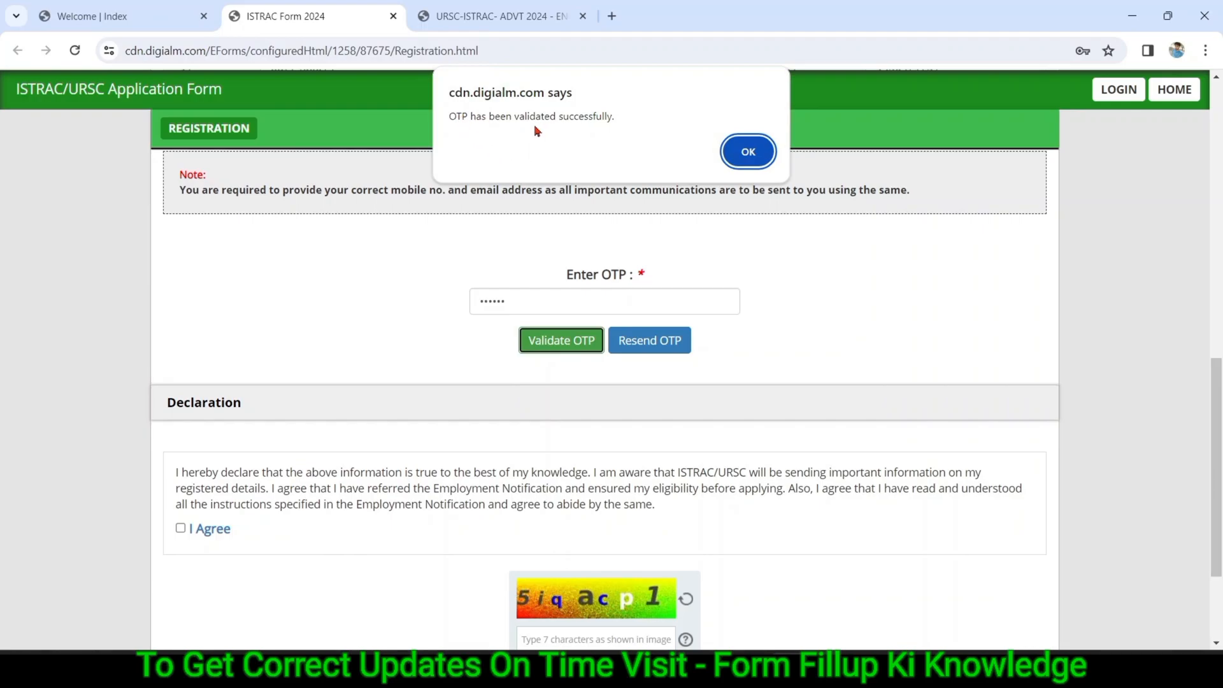
{"action": "left_click", "coordinate": [745, 156]}
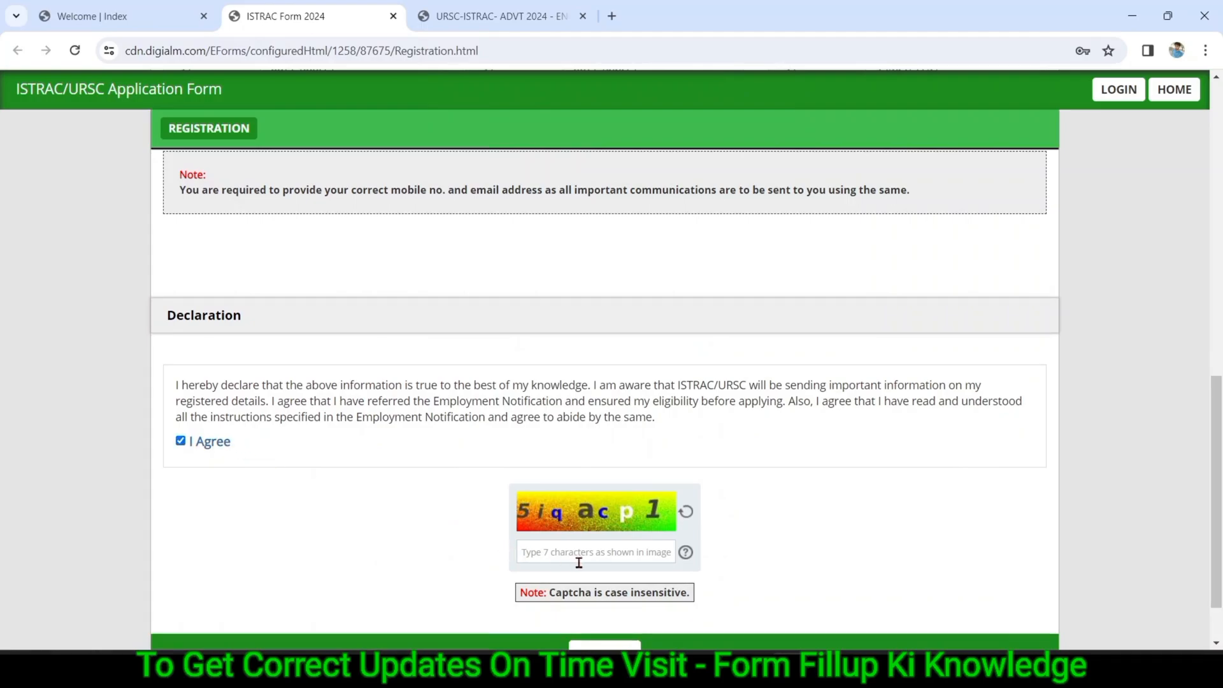
Agree to the declaration, enter the captcha text and bring up the entered details for reverification
{"action": "type", "text": "5iqacp1"}
{"action": "scroll", "coordinate": [415, 554], "scroll_direction": "down", "scroll_amount": 1}
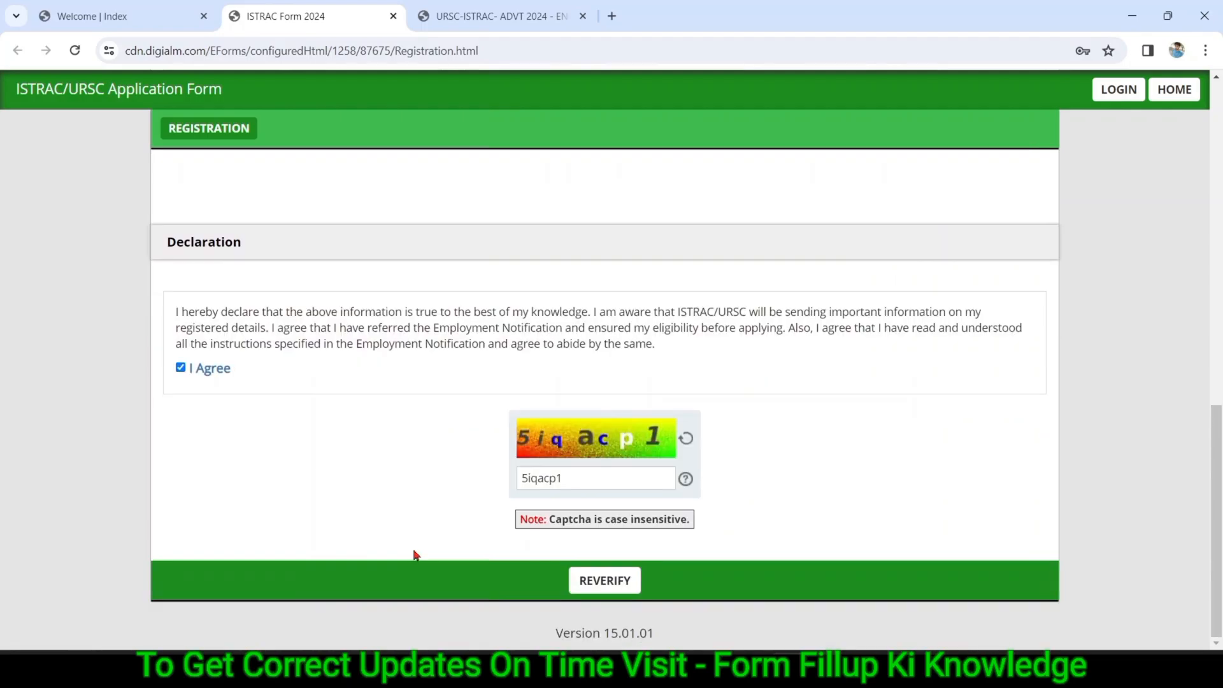
{"action": "left_click", "coordinate": [599, 581]}
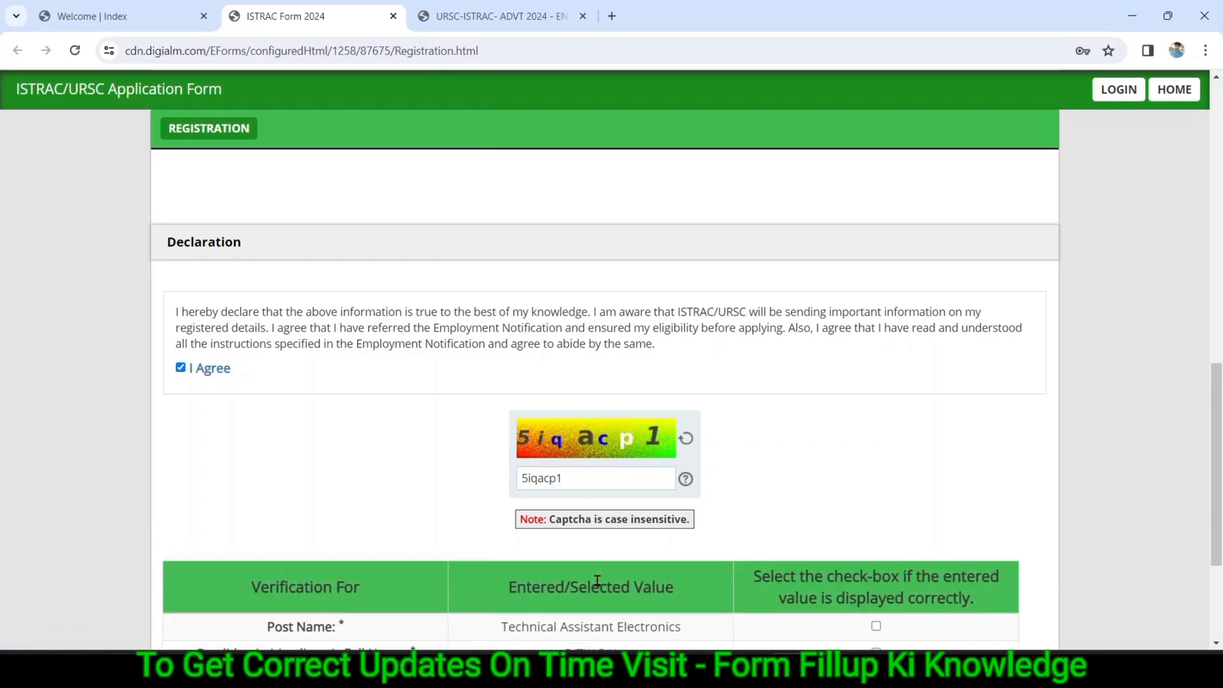
Mark the displayed post name, applicant's full name, mobile number and email address as correct in the verification table
{"action": "scroll", "coordinate": [370, 516], "scroll_direction": "down", "scroll_amount": 3}
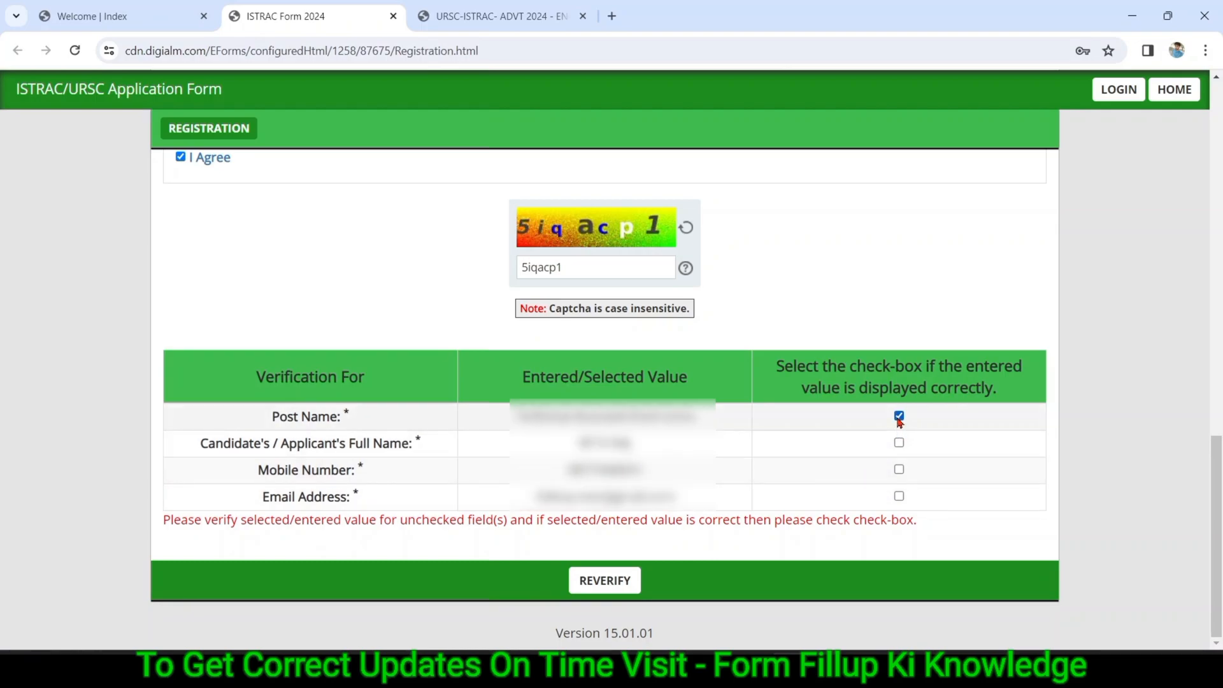
{"action": "left_click", "coordinate": [899, 443]}
{"action": "left_click", "coordinate": [899, 470]}
{"action": "left_click", "coordinate": [900, 498]}
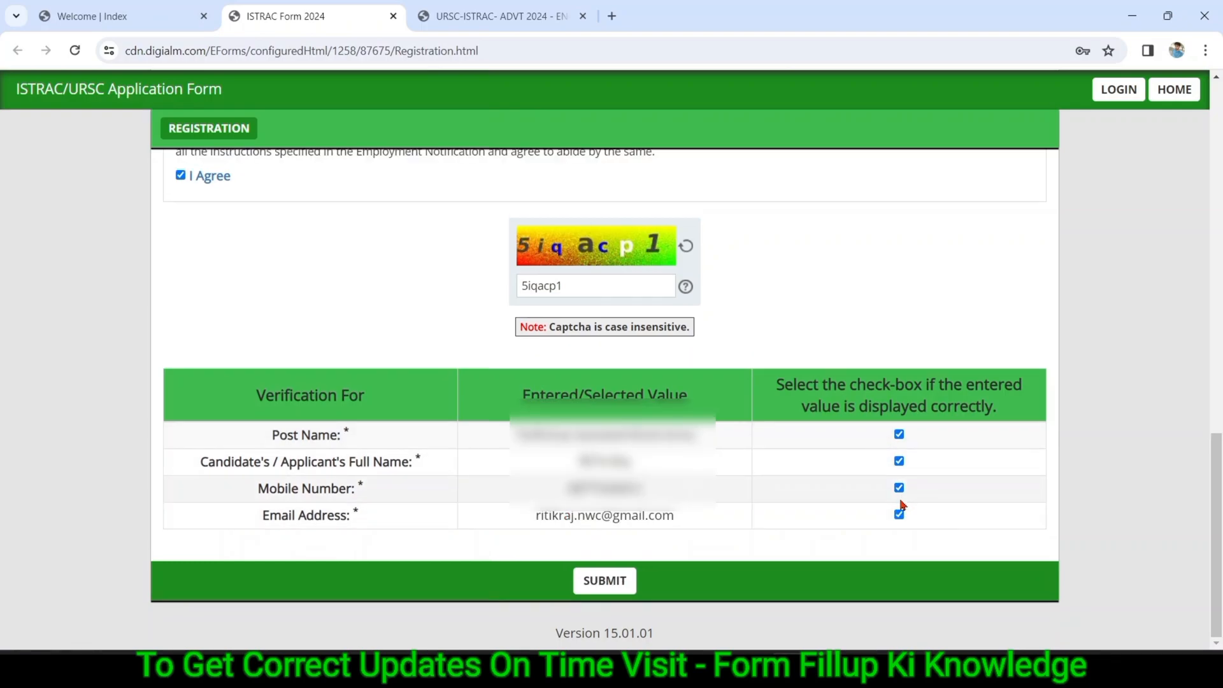
Submit the registration, agreeing to the privacy notice and confirming that the information is correct
{"action": "left_click", "coordinate": [605, 582]}
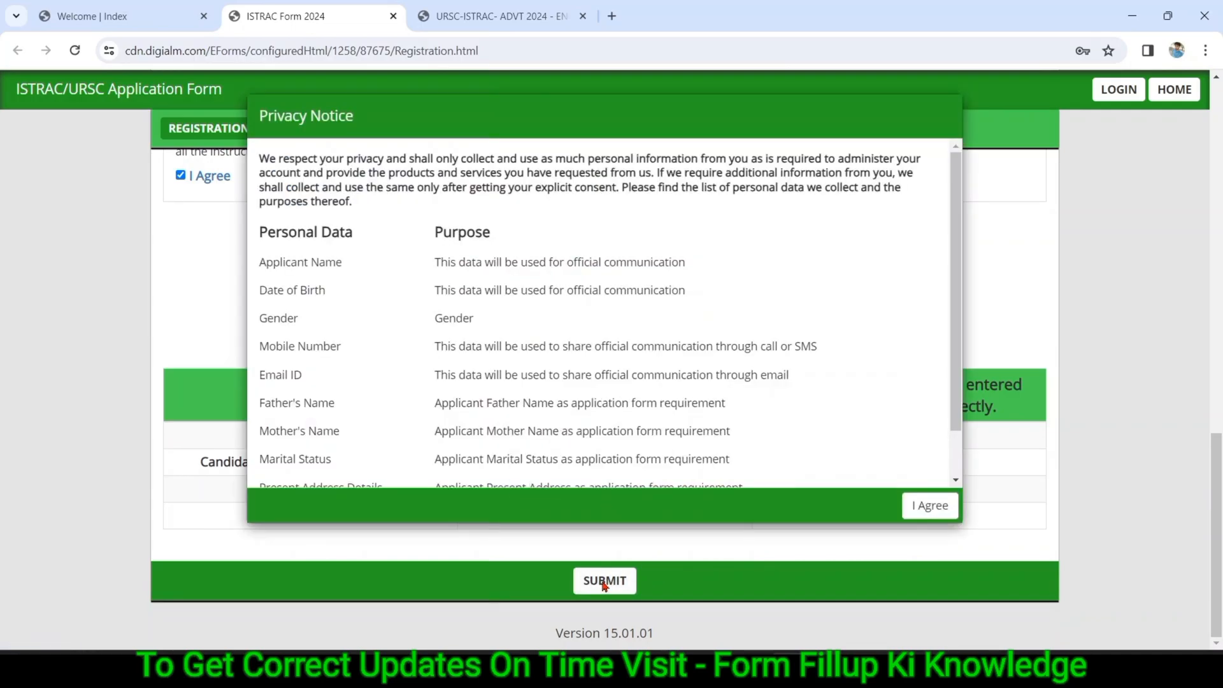
{"action": "scroll", "coordinate": [955, 469], "scroll_direction": "down", "scroll_amount": 2}
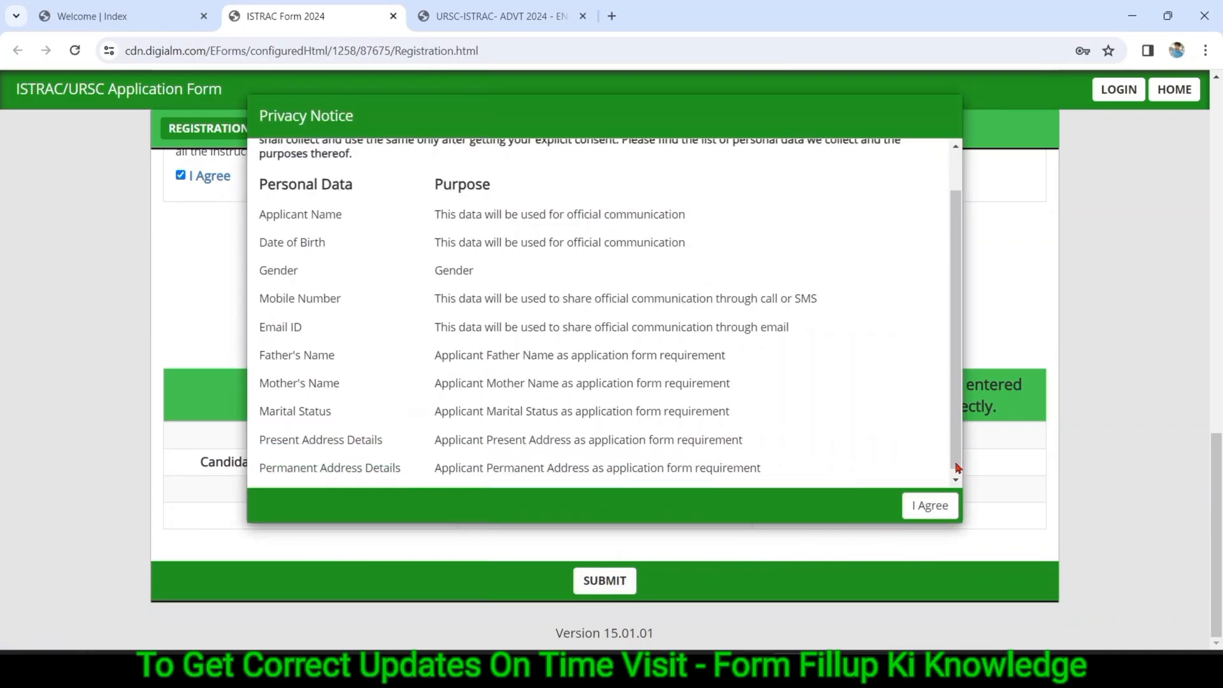
{"action": "left_click", "coordinate": [925, 507]}
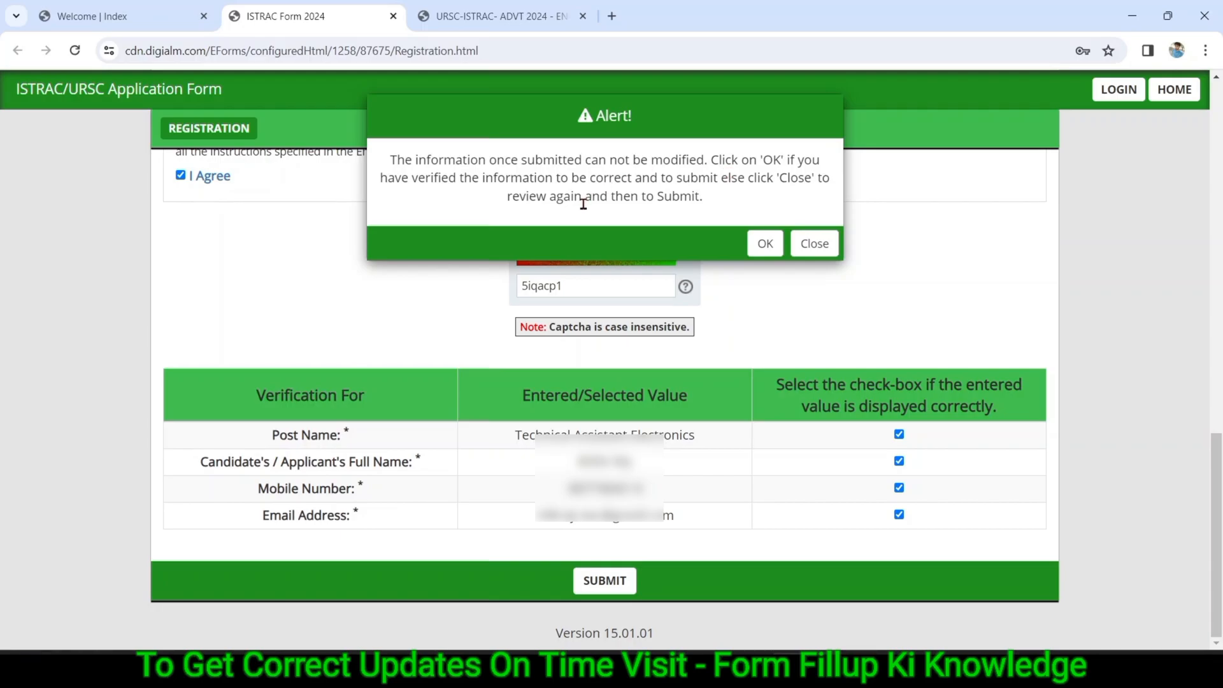
{"action": "left_click", "coordinate": [760, 245]}
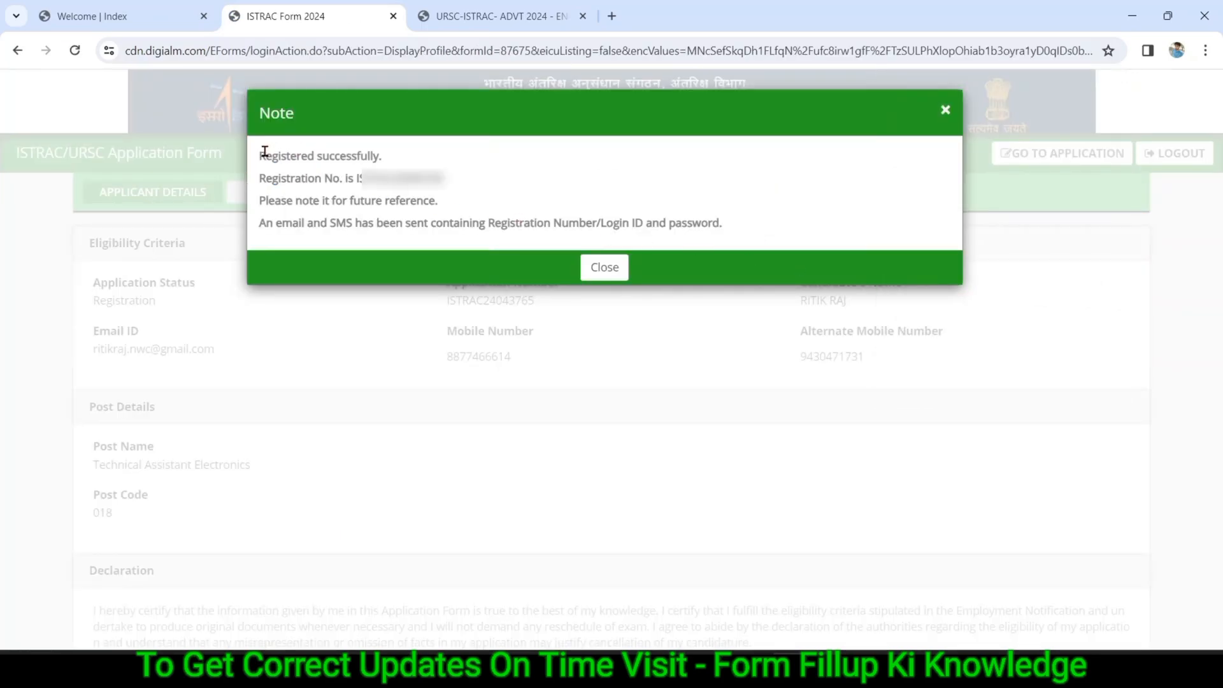
Read the registration note with the registration number, dismiss it and go to the application form
{"action": "left_click_drag", "start_coordinate": [262, 153], "coordinate": [720, 228]}
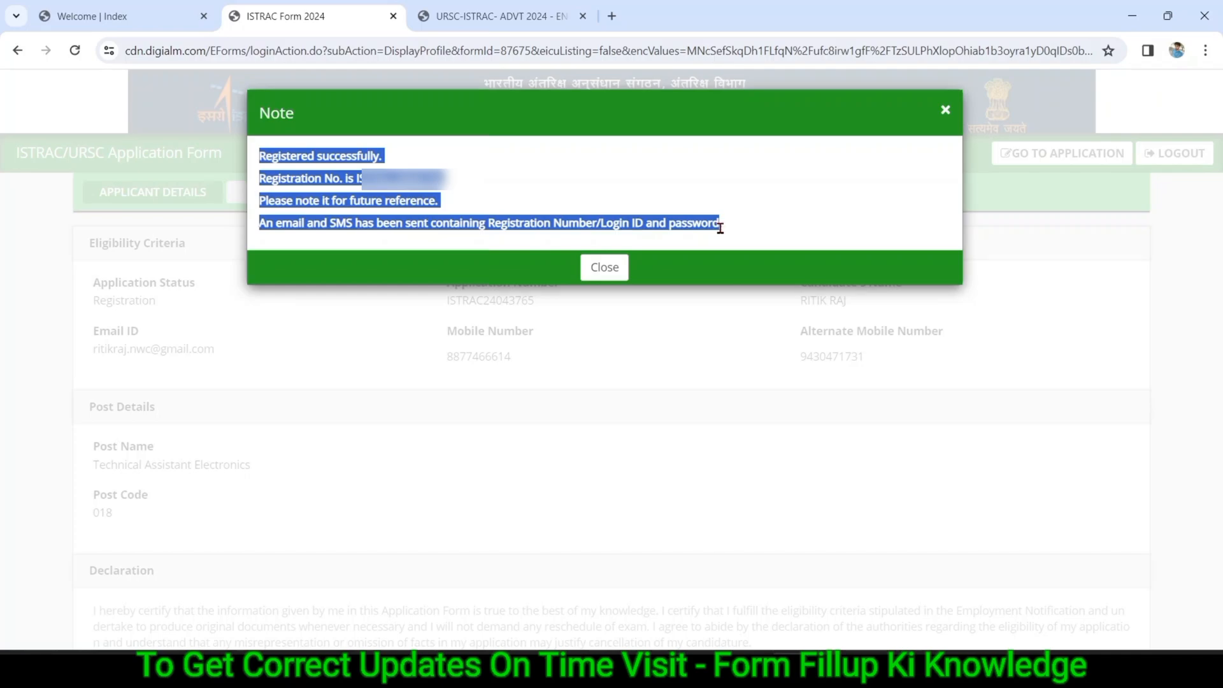
{"action": "left_click", "coordinate": [492, 167]}
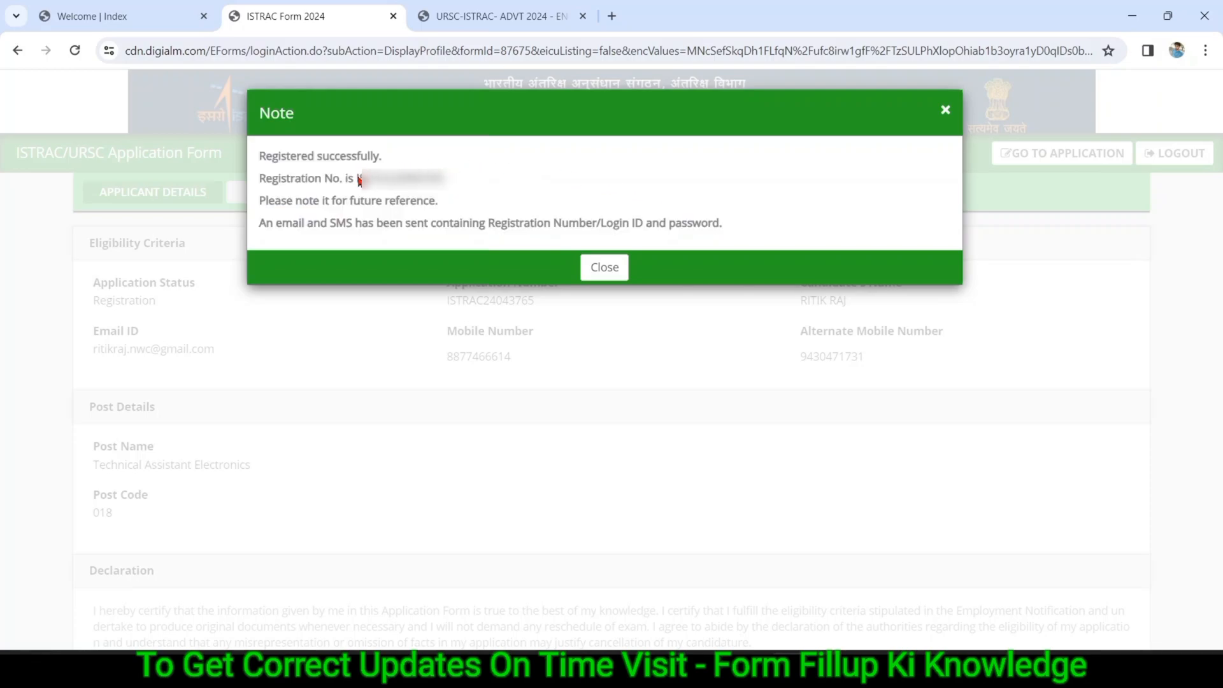
{"action": "left_click_drag", "start_coordinate": [359, 180], "coordinate": [592, 189]}
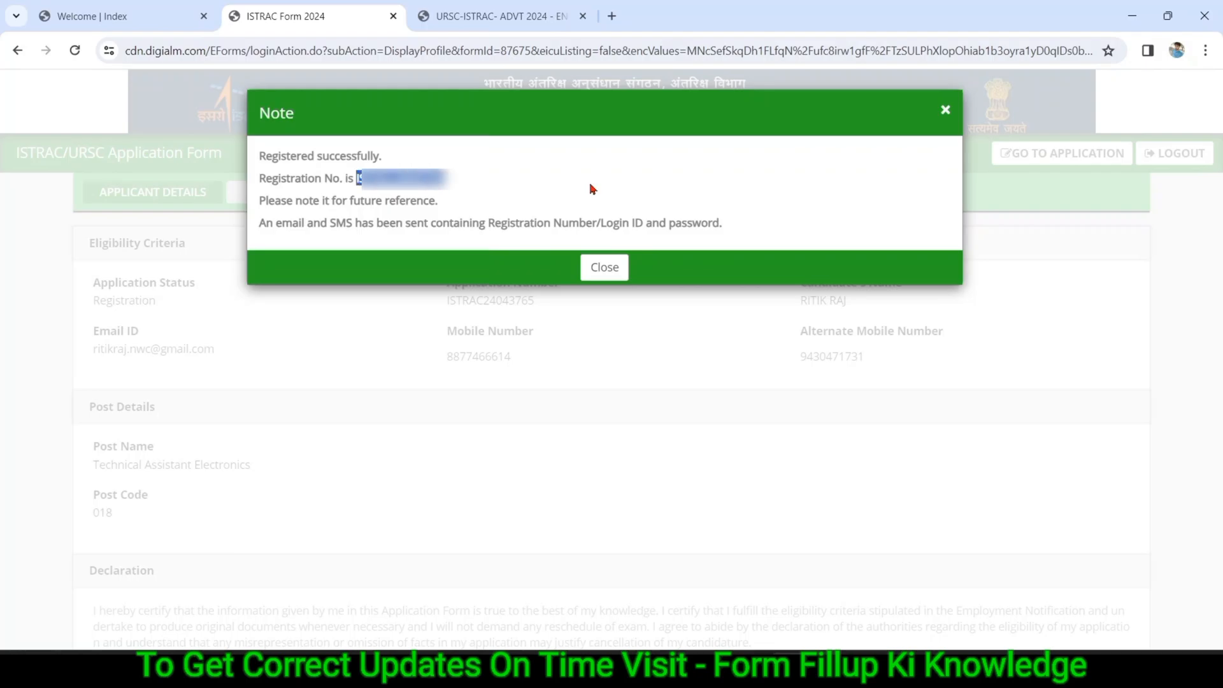
{"action": "left_click", "coordinate": [592, 258]}
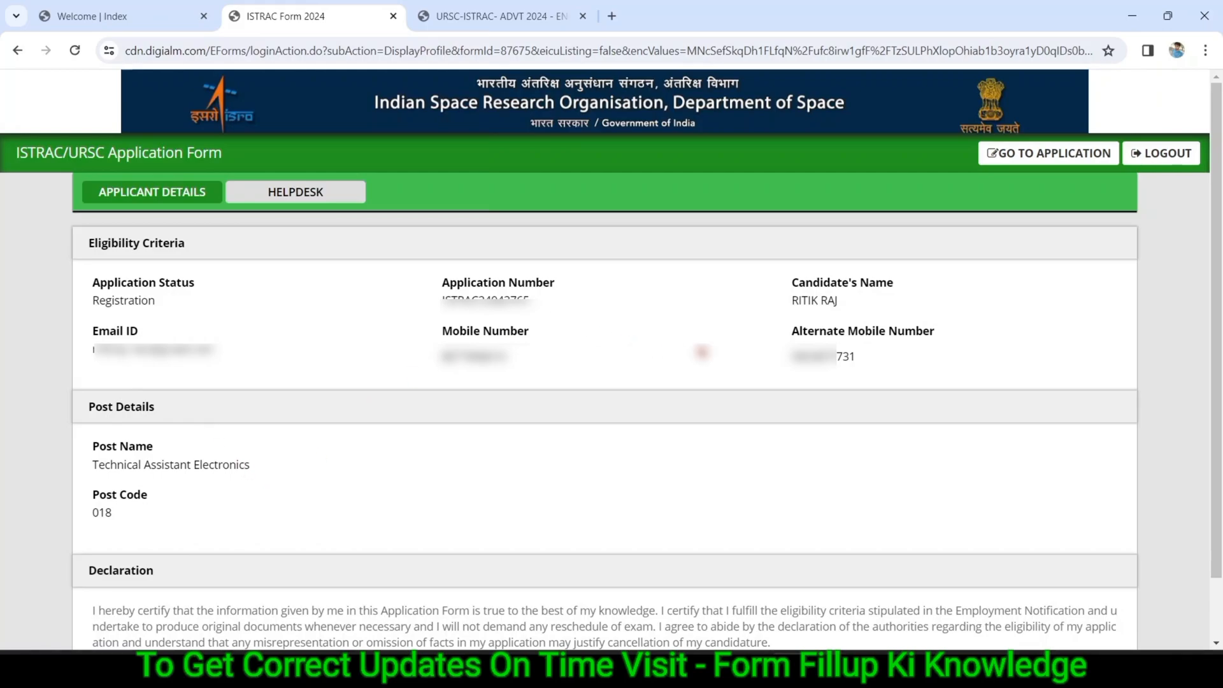
{"action": "left_click", "coordinate": [1034, 159]}
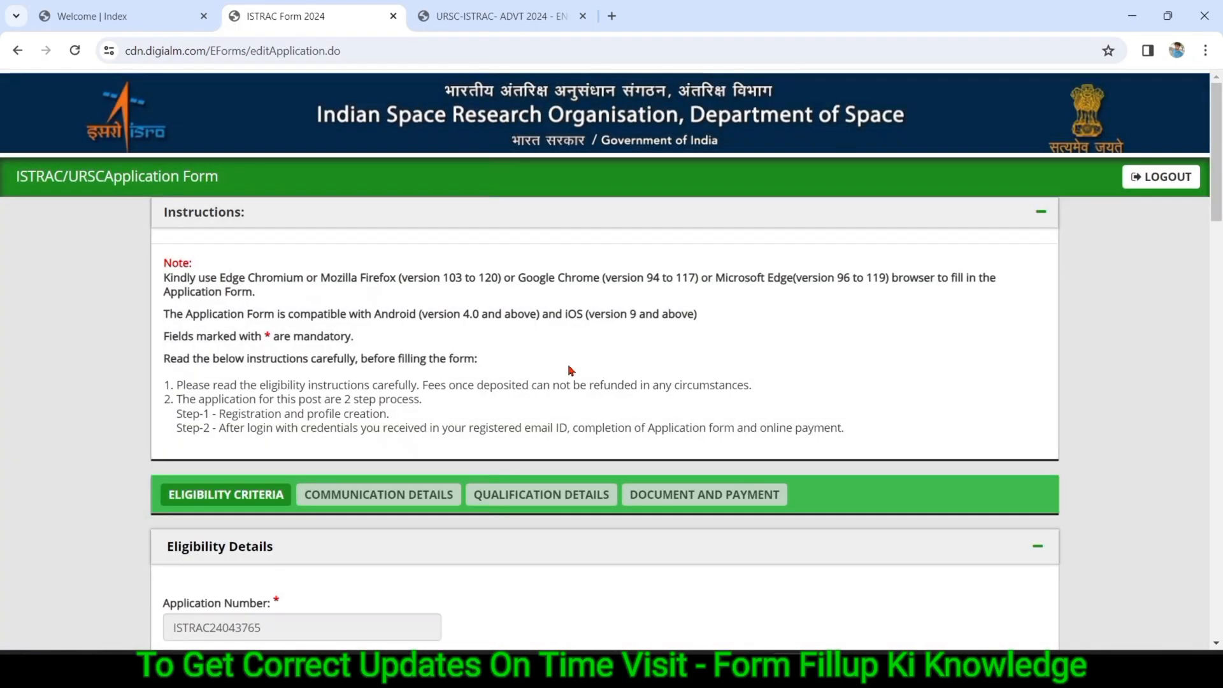
In the eligibility details, set the gender to Male and enter the candidate's date of birth
{"action": "scroll", "coordinate": [571, 370], "scroll_direction": "down", "scroll_amount": 4}
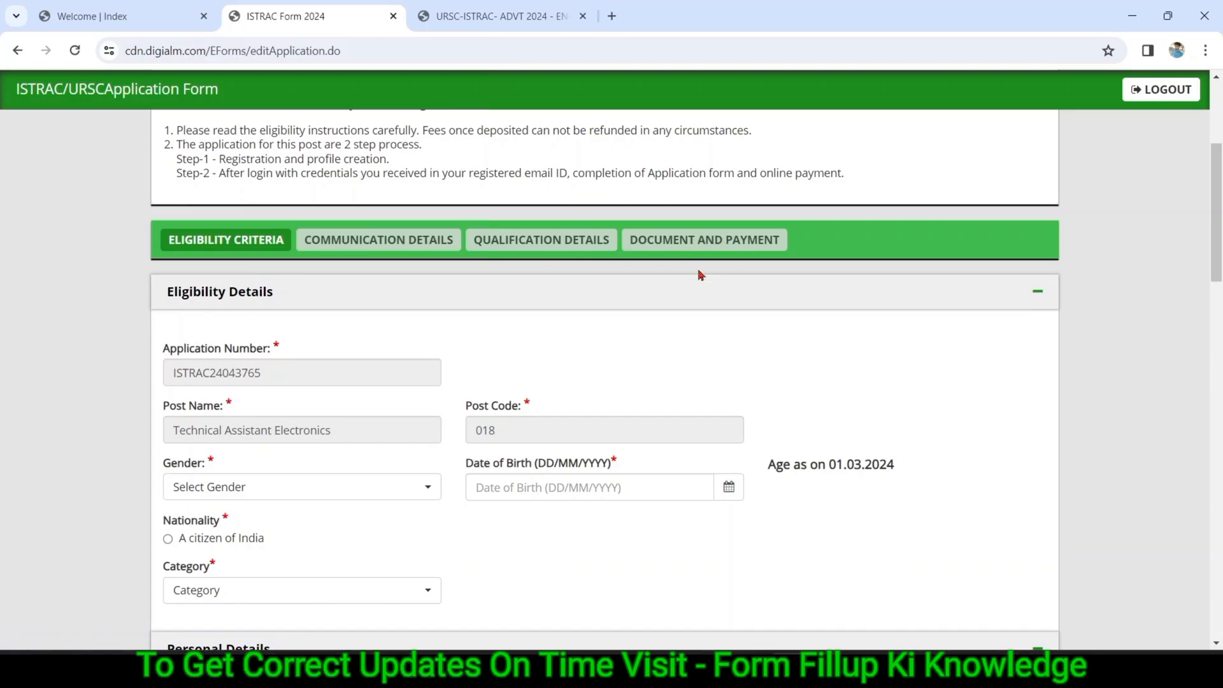
{"action": "scroll", "coordinate": [602, 312], "scroll_direction": "down", "scroll_amount": 3}
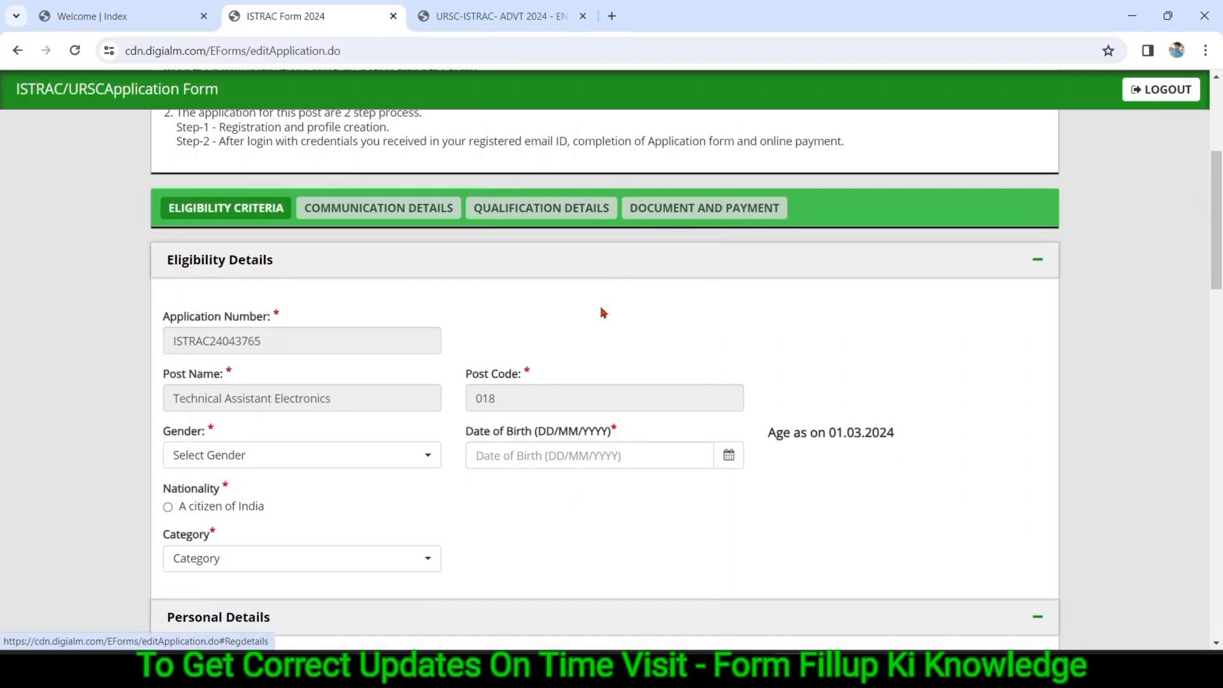
{"action": "scroll", "coordinate": [601, 307], "scroll_direction": "up", "scroll_amount": 1}
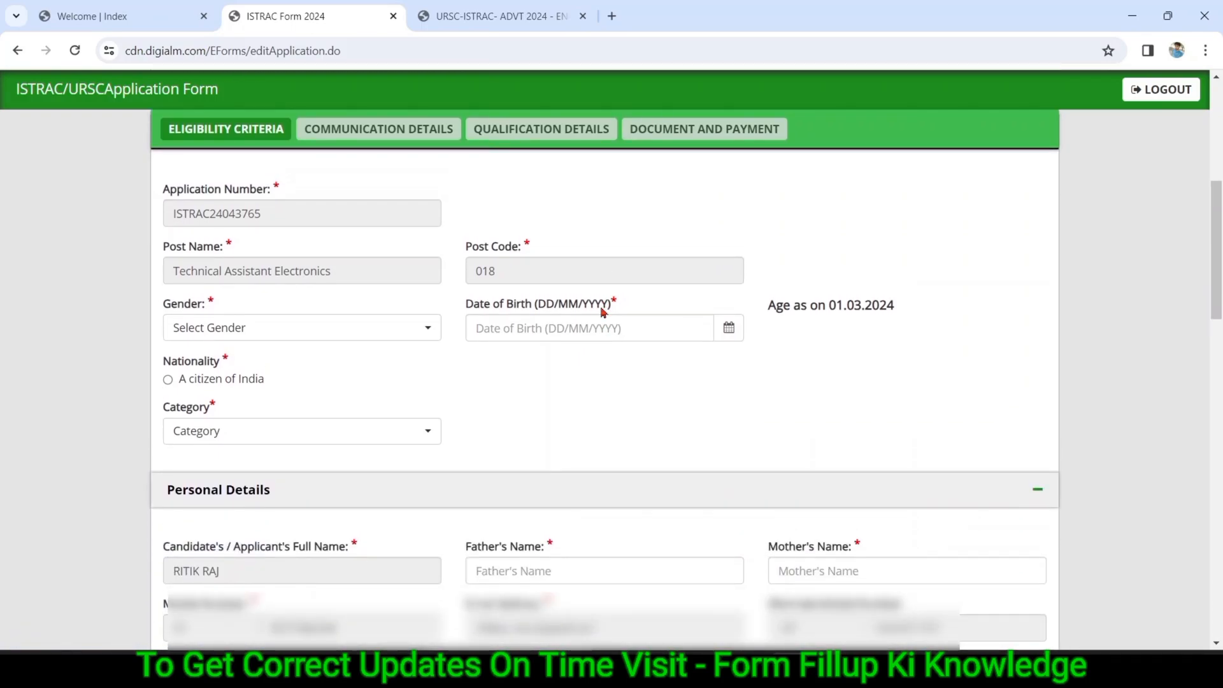
{"action": "scroll", "coordinate": [602, 312], "scroll_direction": "down", "scroll_amount": 1}
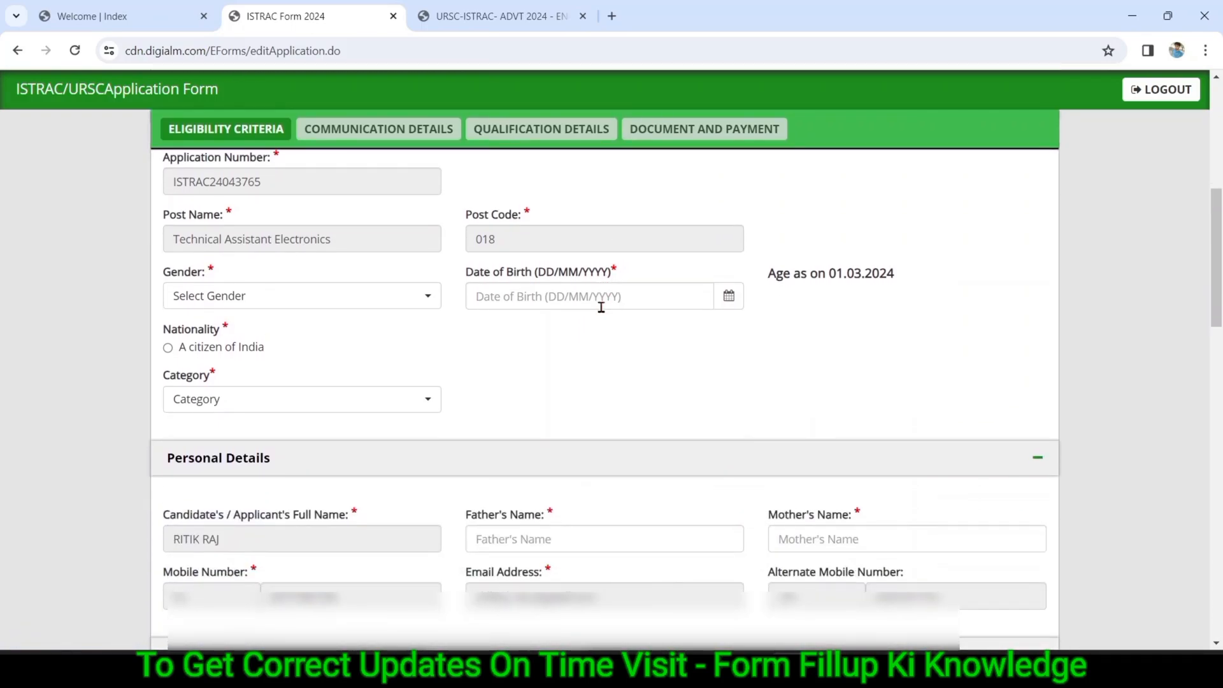
{"action": "scroll", "coordinate": [600, 307], "scroll_direction": "down", "scroll_amount": 3}
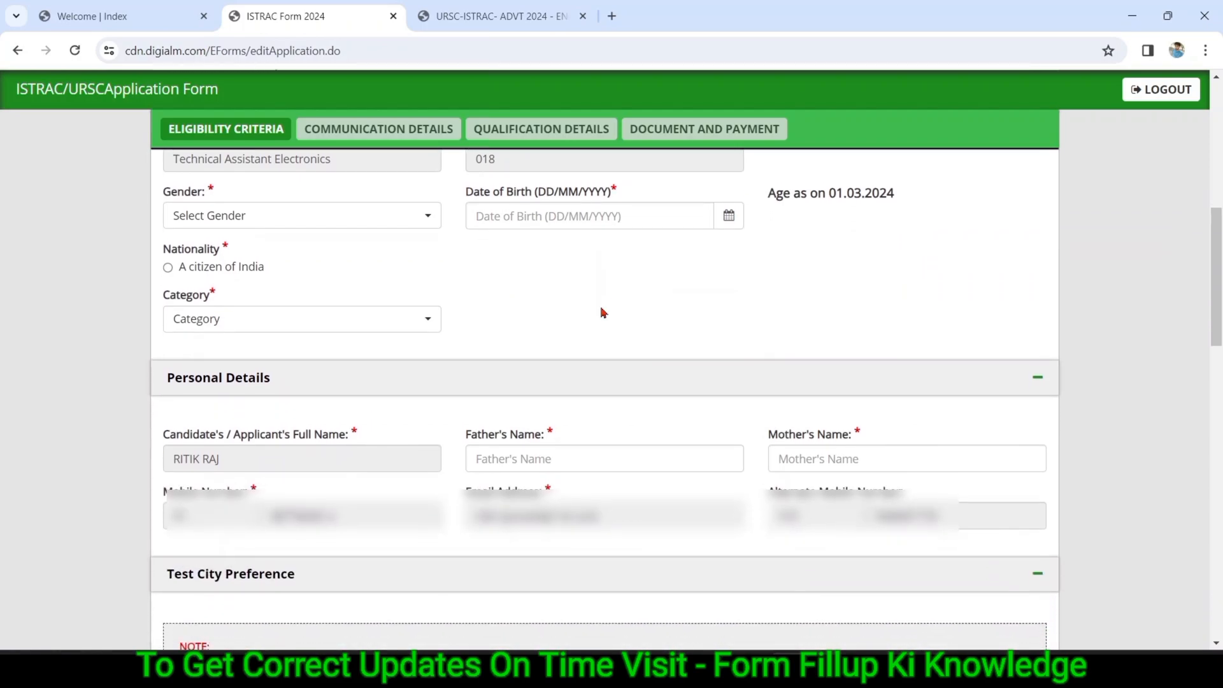
{"action": "left_click", "coordinate": [407, 203]}
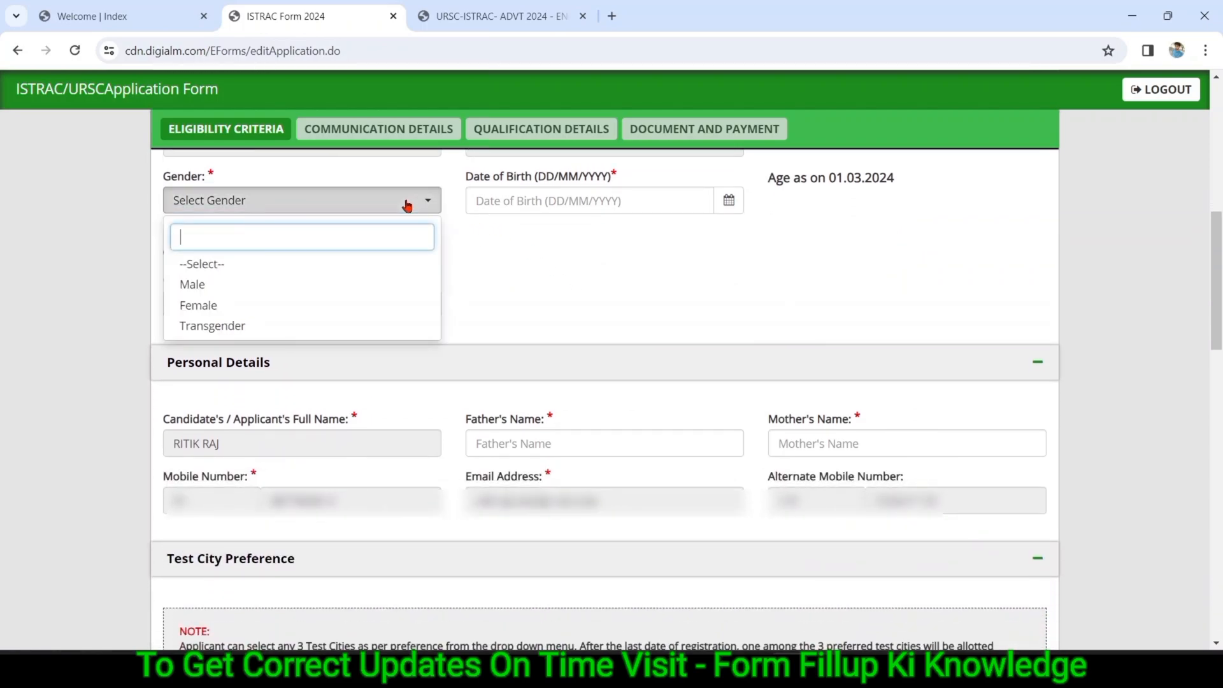
{"action": "left_click", "coordinate": [197, 286]}
{"action": "left_click", "coordinate": [574, 197]}
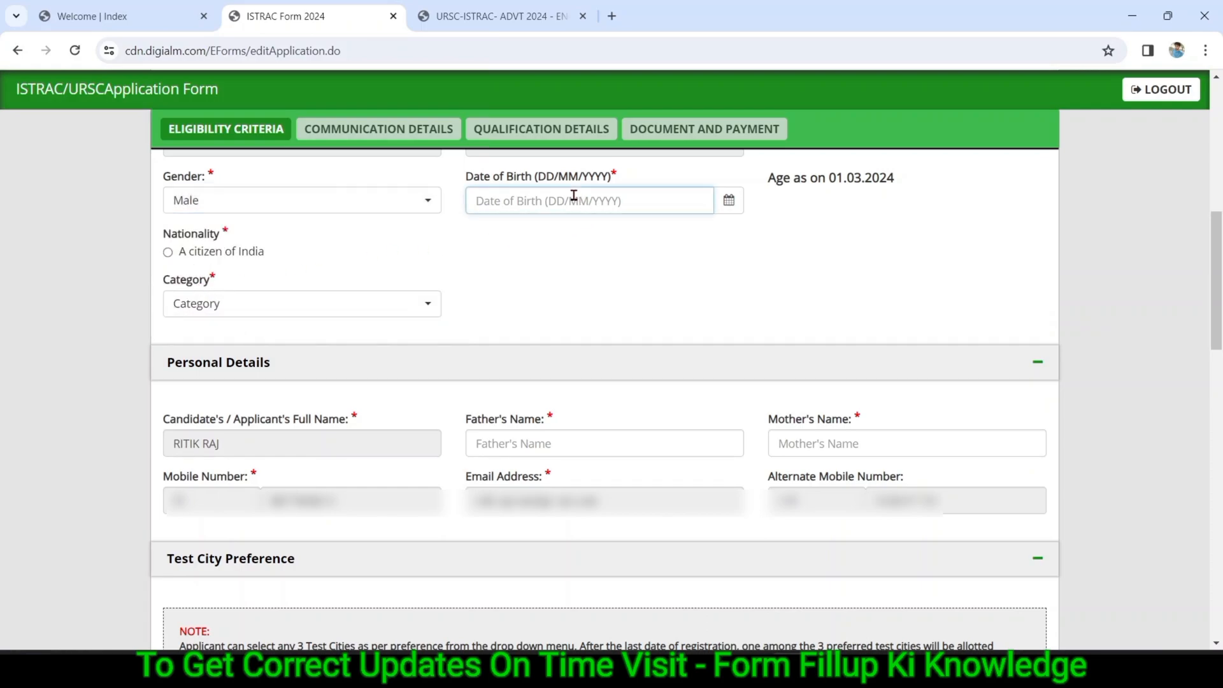
{"action": "left_click", "coordinate": [729, 202]}
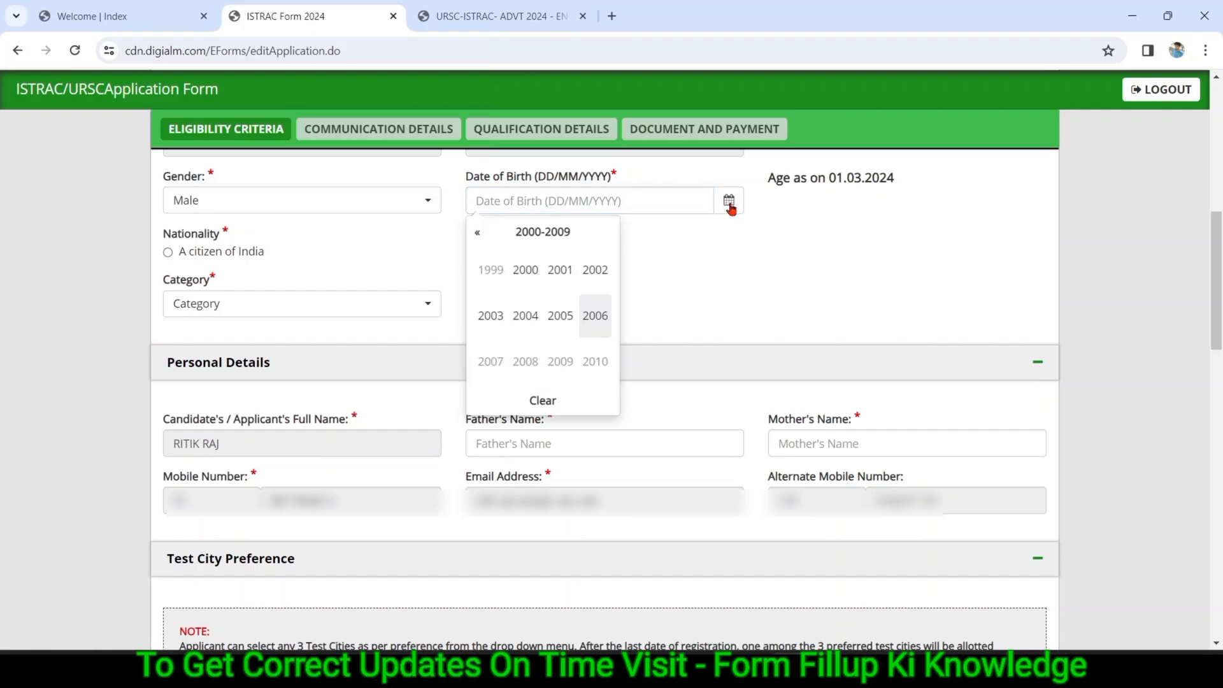
{"action": "left_click", "coordinate": [479, 234]}
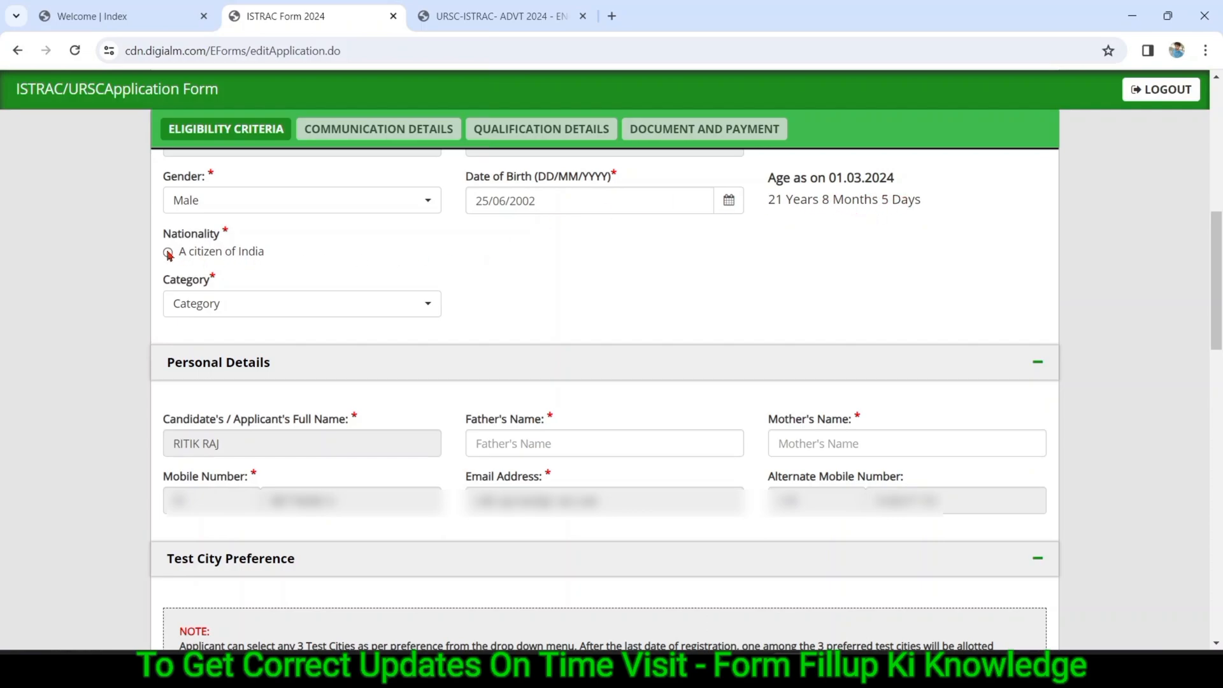
Set the nationality to A citizen of India and the category to EWS
{"action": "left_click", "coordinate": [273, 306]}
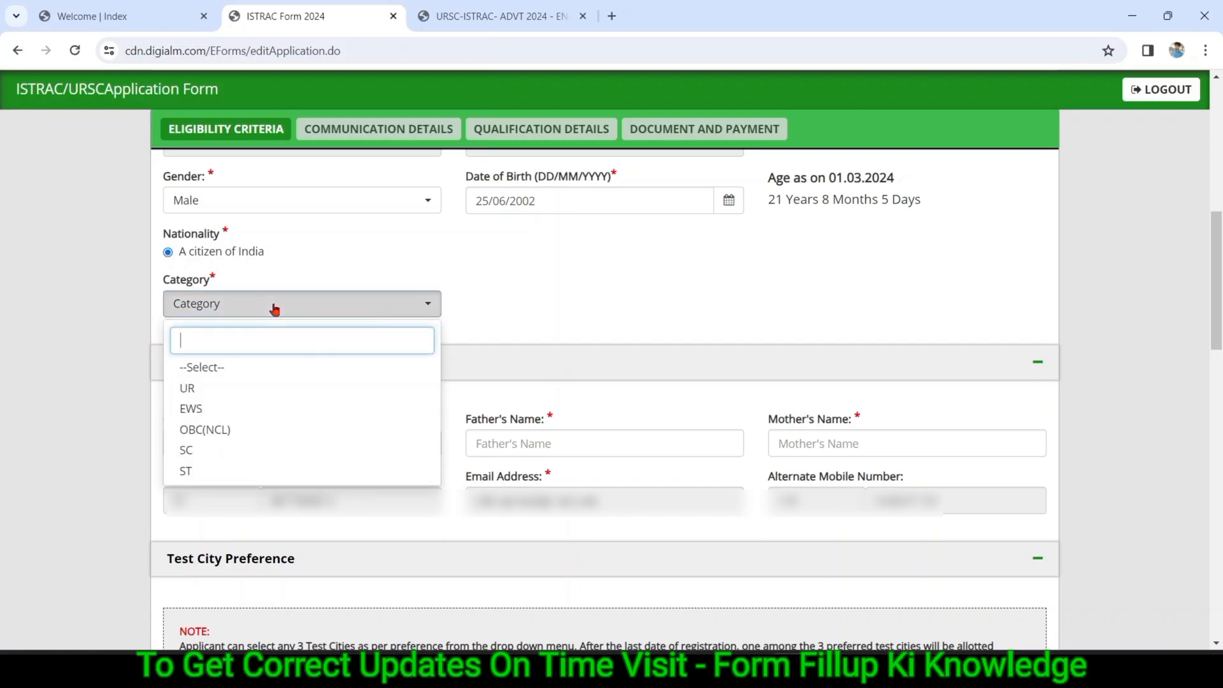
{"action": "left_click", "coordinate": [200, 411]}
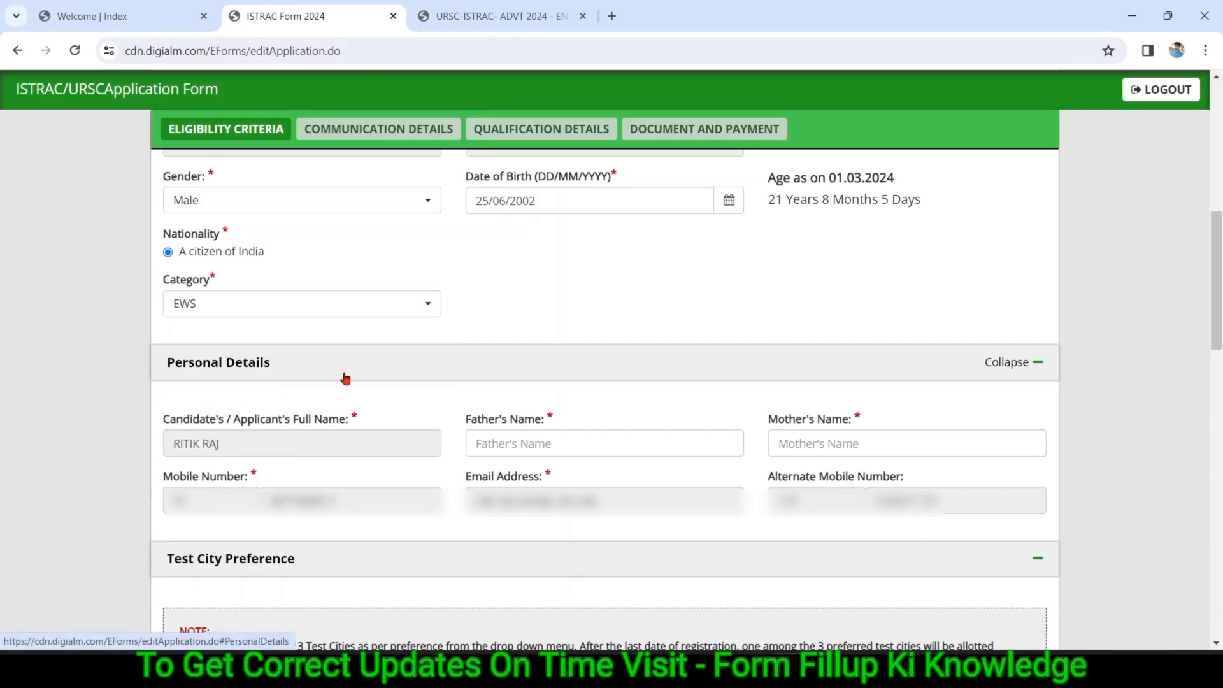
Examine the personal details section, including the required father's name and mother's name fields
{"action": "scroll", "coordinate": [345, 379], "scroll_direction": "down", "scroll_amount": 3}
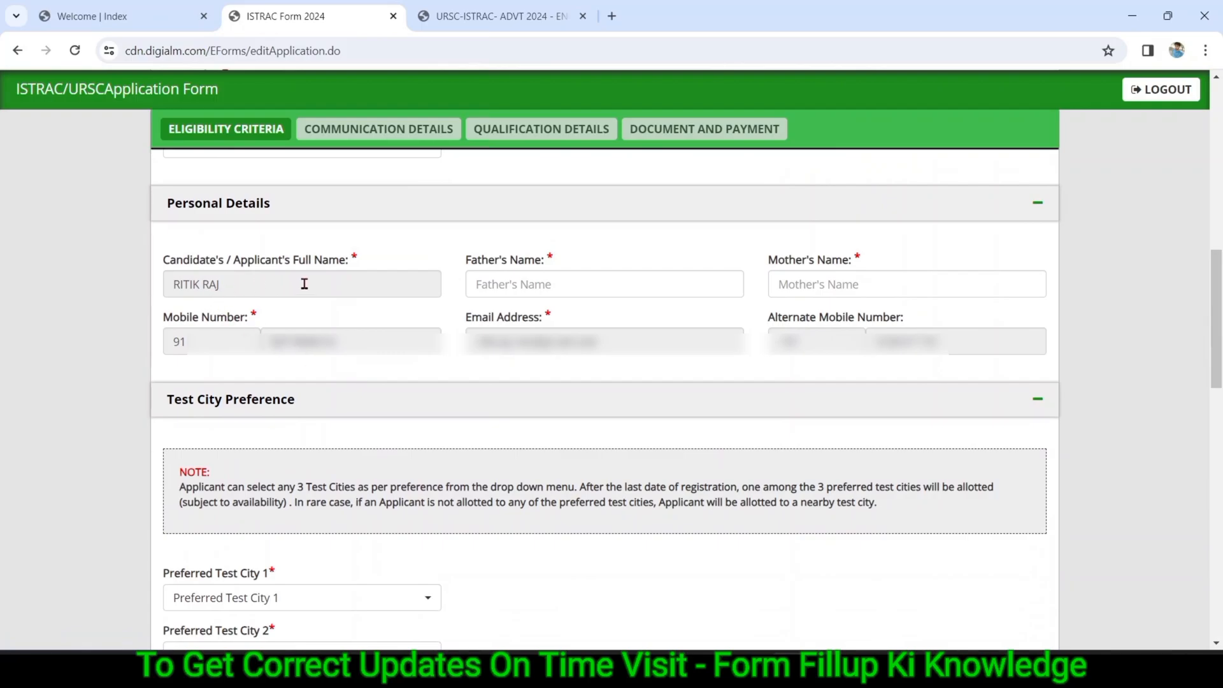
{"action": "left_click", "coordinate": [496, 286]}
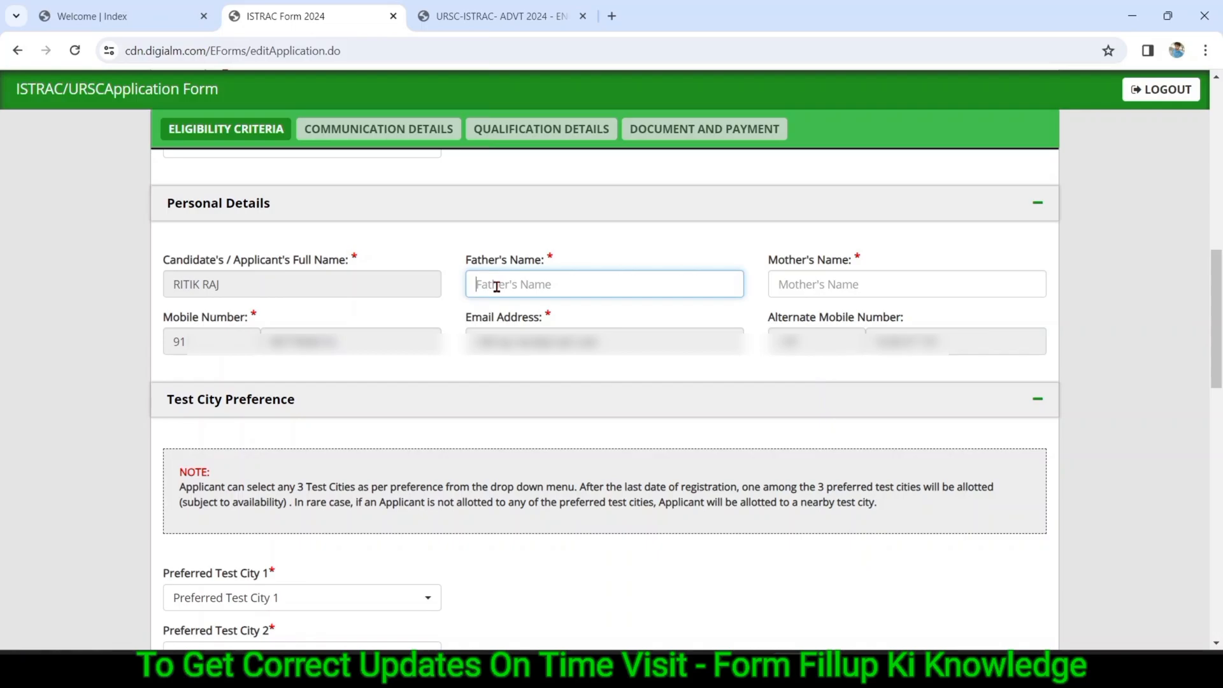
{"action": "left_click_drag", "start_coordinate": [771, 259], "coordinate": [843, 260]}
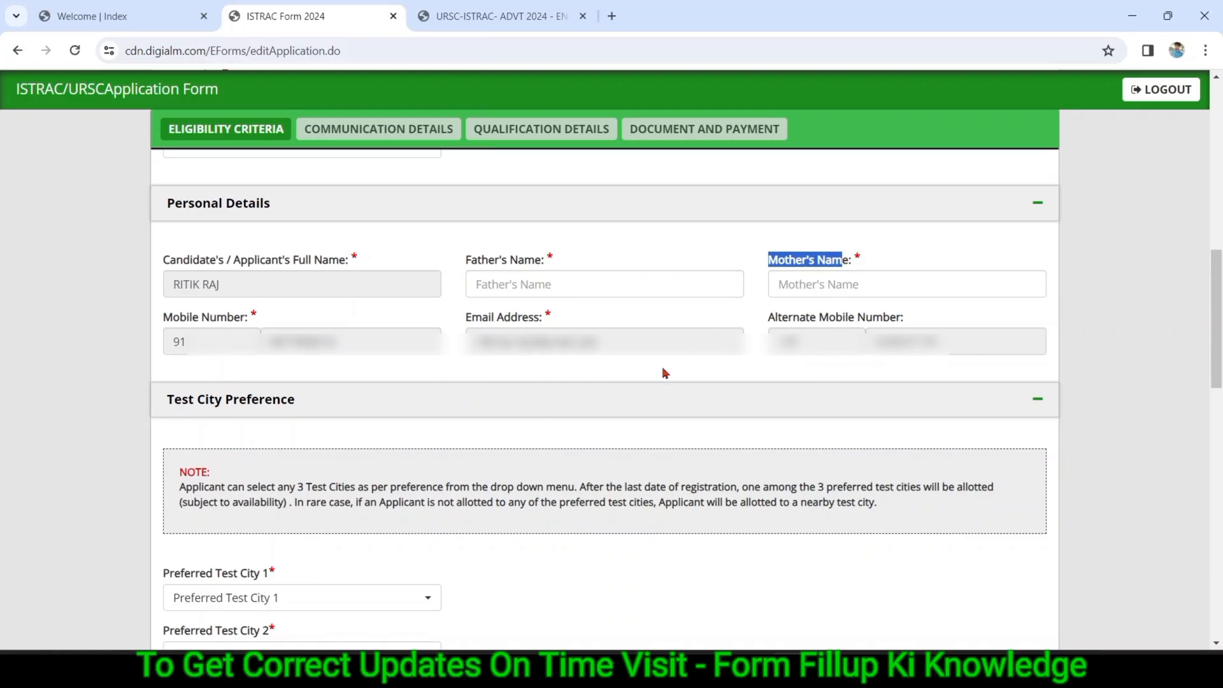
{"action": "left_click", "coordinate": [640, 385]}
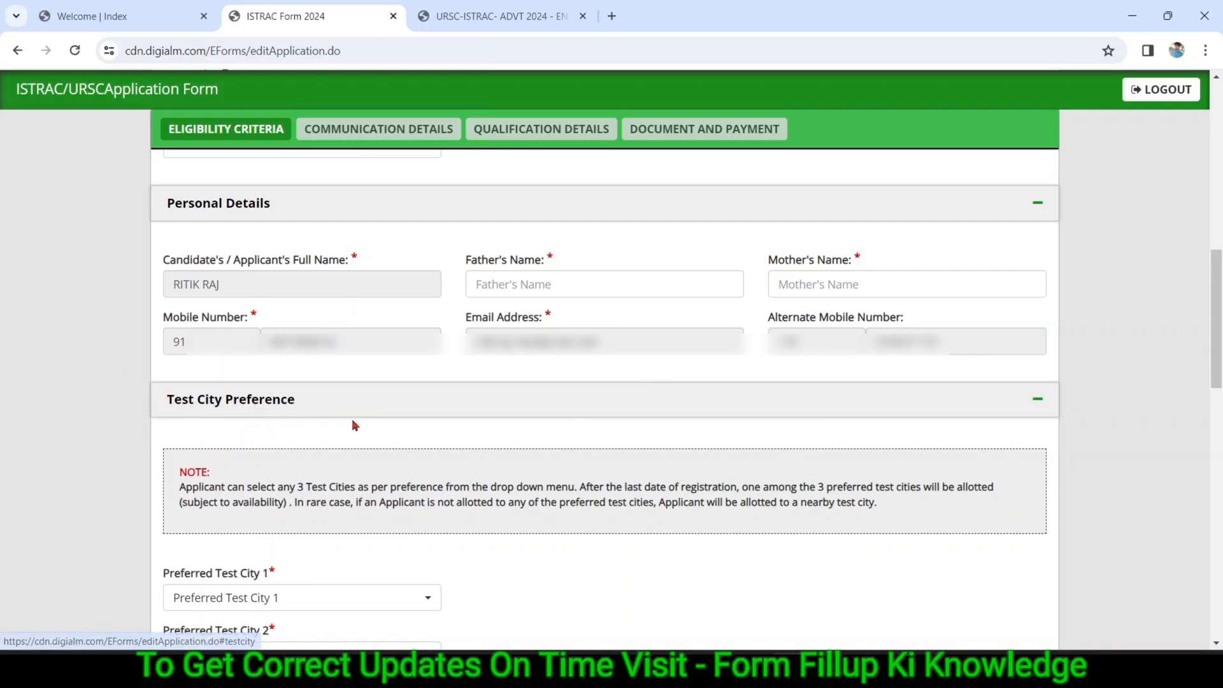
Set the preferred test cities to Patna, Lucknow and Delhi NCR, in that order
{"action": "scroll", "coordinate": [355, 426], "scroll_direction": "down", "scroll_amount": 3}
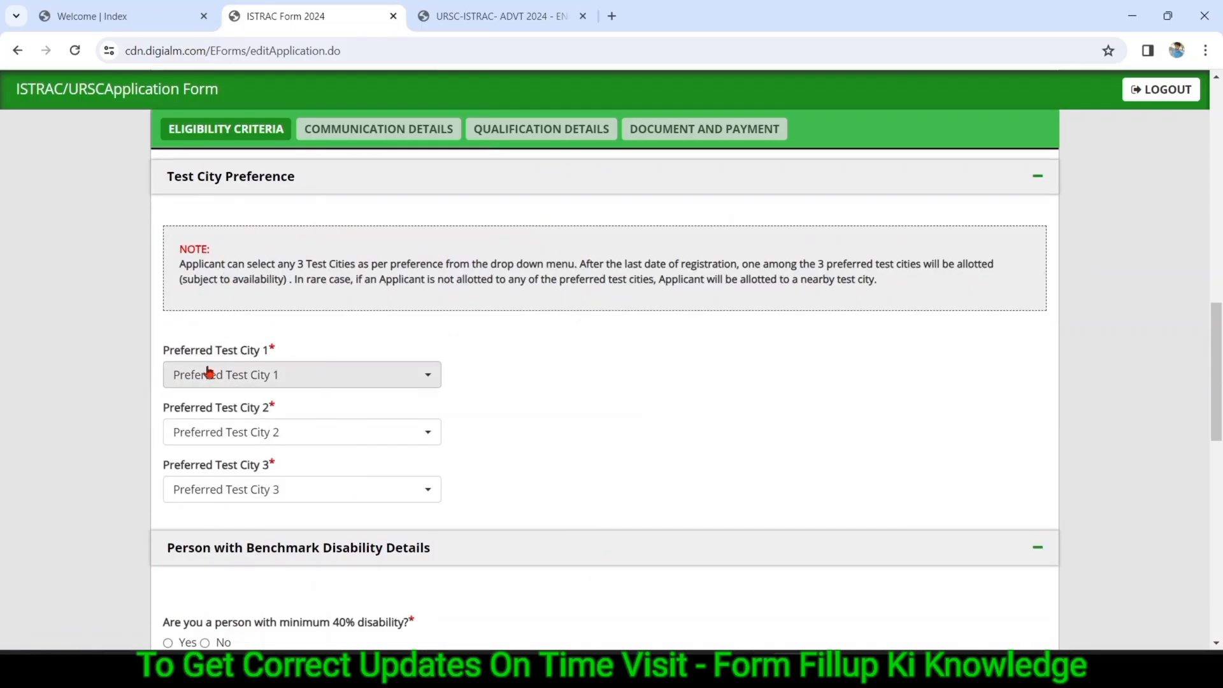
{"action": "left_click", "coordinate": [208, 373]}
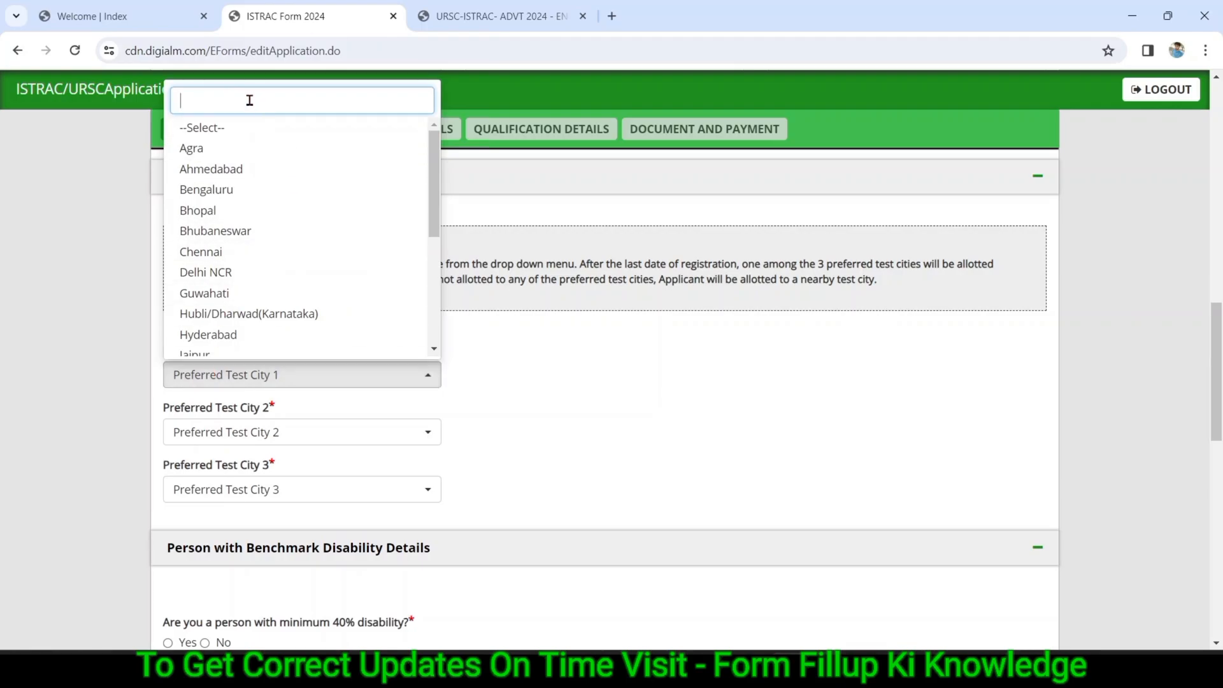
{"action": "type", "text": "p"}
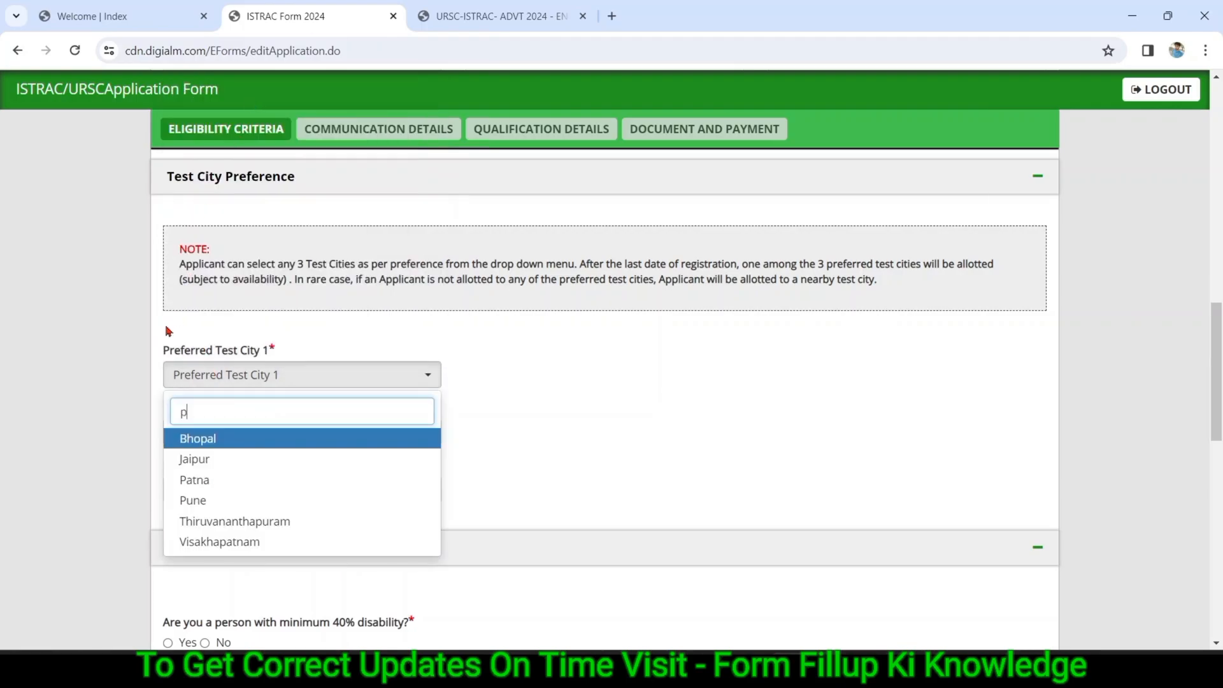
{"action": "left_click", "coordinate": [184, 482]}
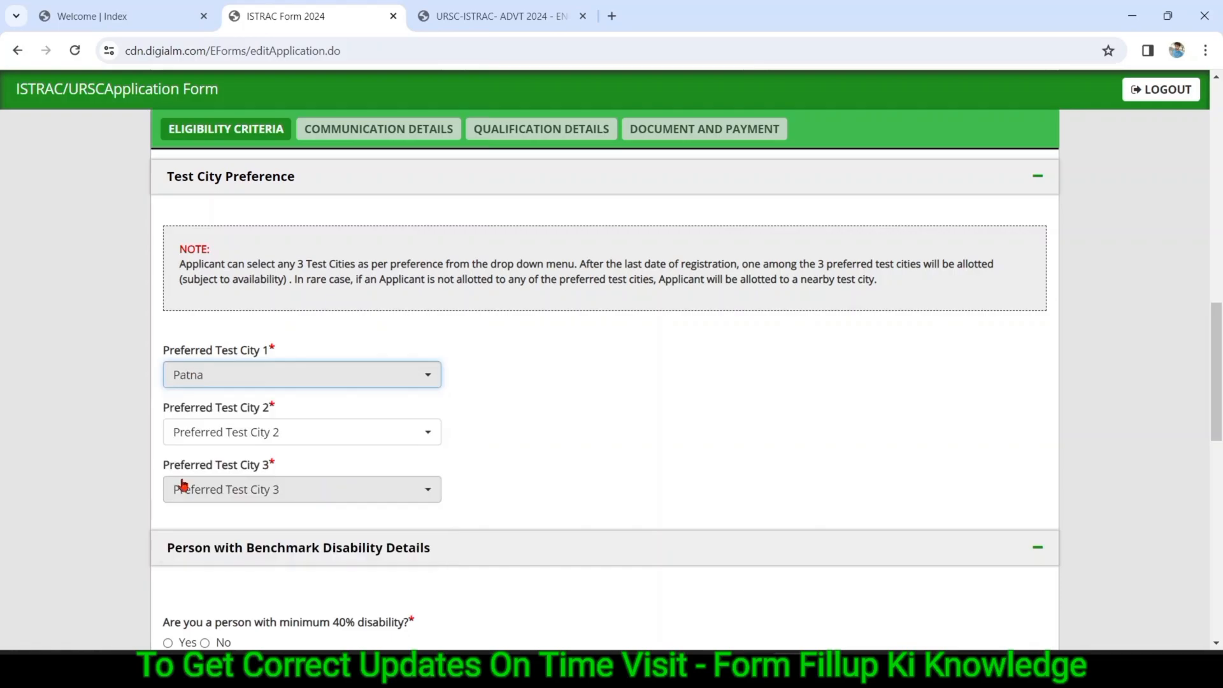
{"action": "left_click", "coordinate": [234, 433]}
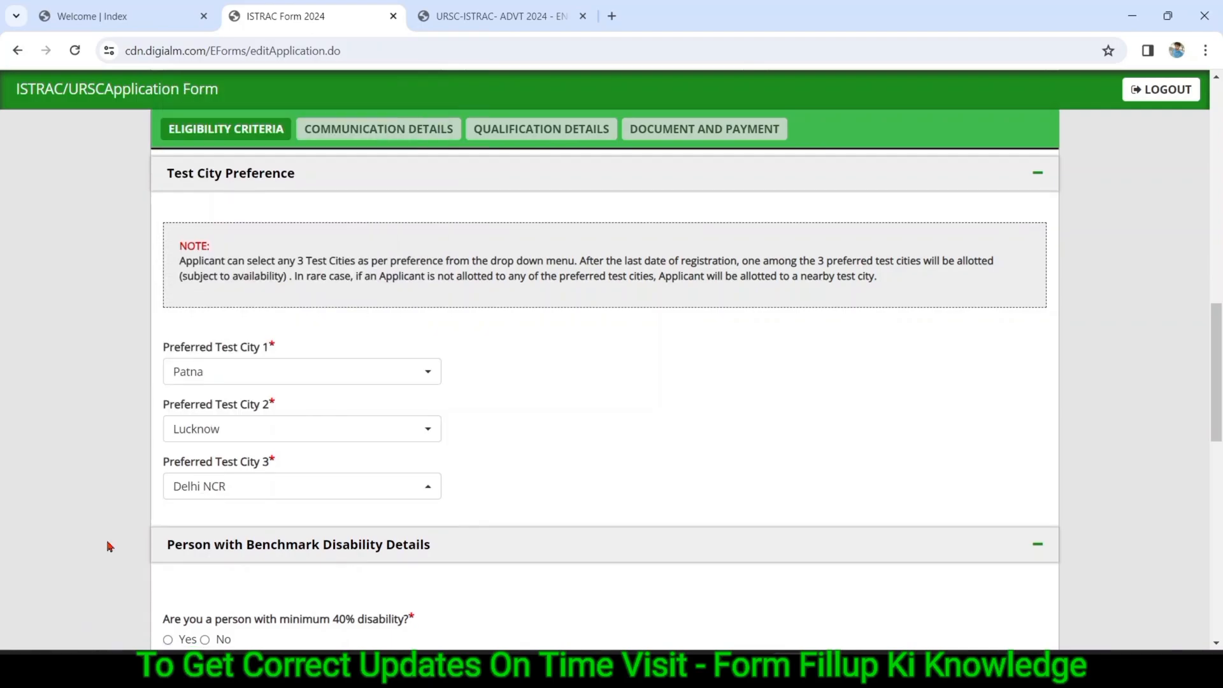
Check the disability type and percentage options offered for a Yes answer, and set the minimum 40% disability question to No
{"action": "scroll", "coordinate": [110, 546], "scroll_direction": "down", "scroll_amount": 3}
{"action": "scroll", "coordinate": [110, 546], "scroll_direction": "down", "scroll_amount": 2}
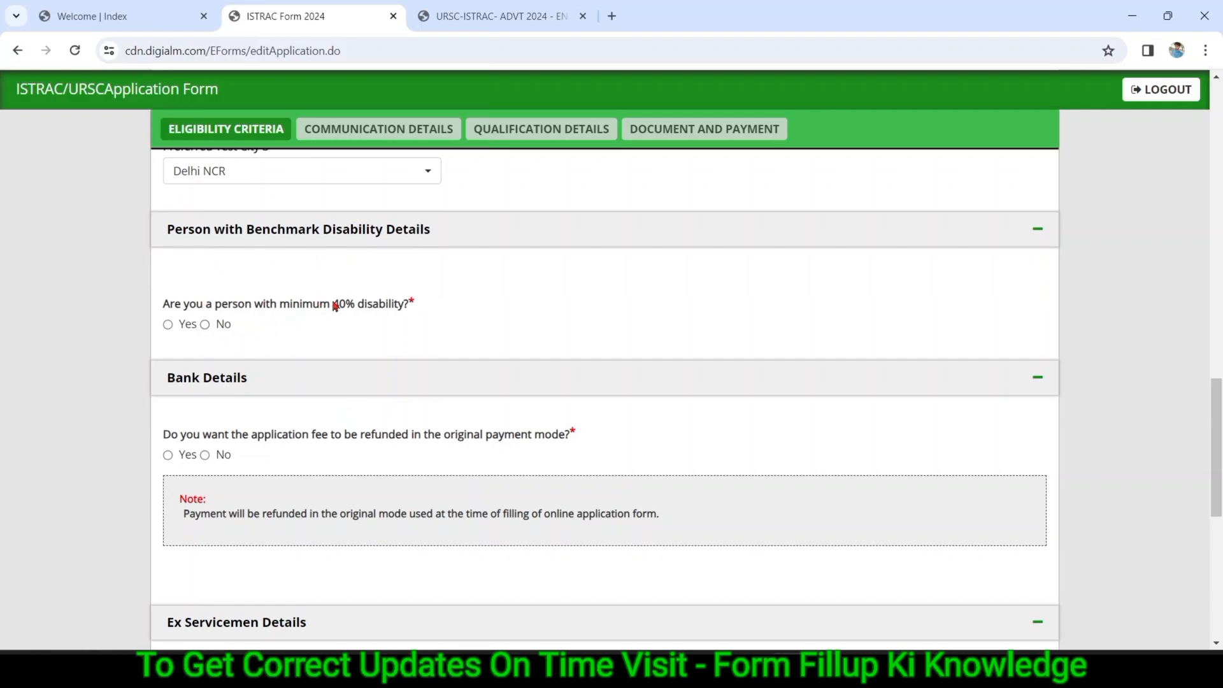
{"action": "left_click", "coordinate": [168, 325]}
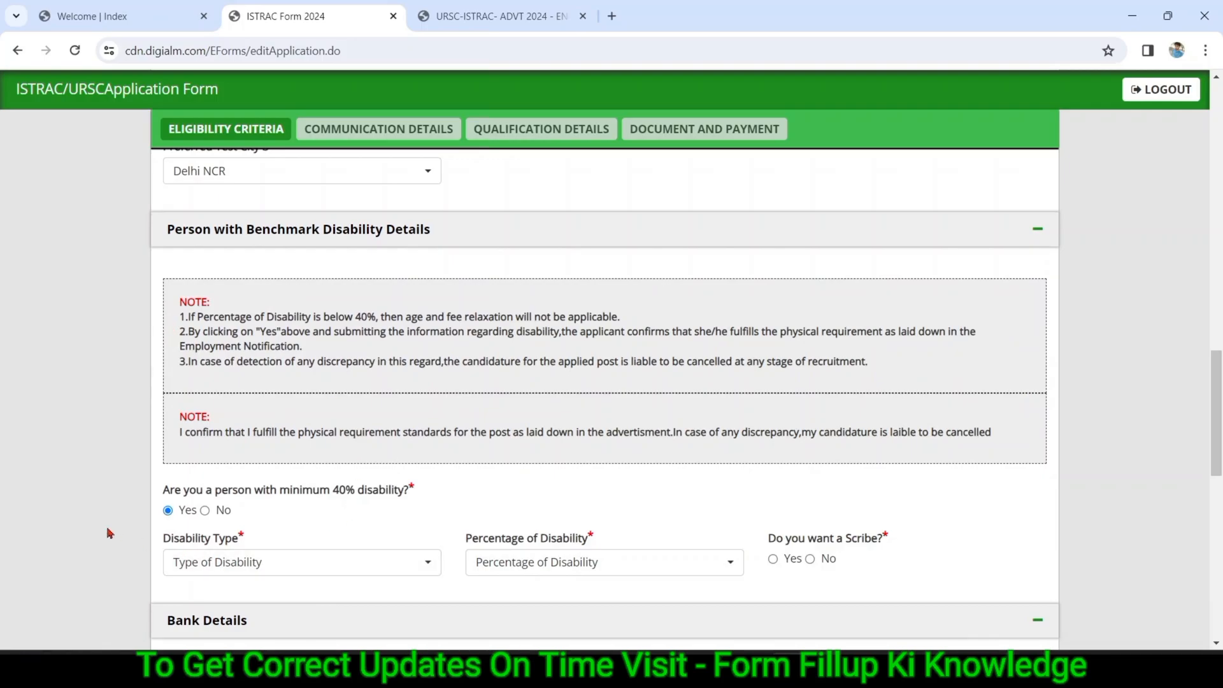
{"action": "scroll", "coordinate": [110, 533], "scroll_direction": "down", "scroll_amount": 4}
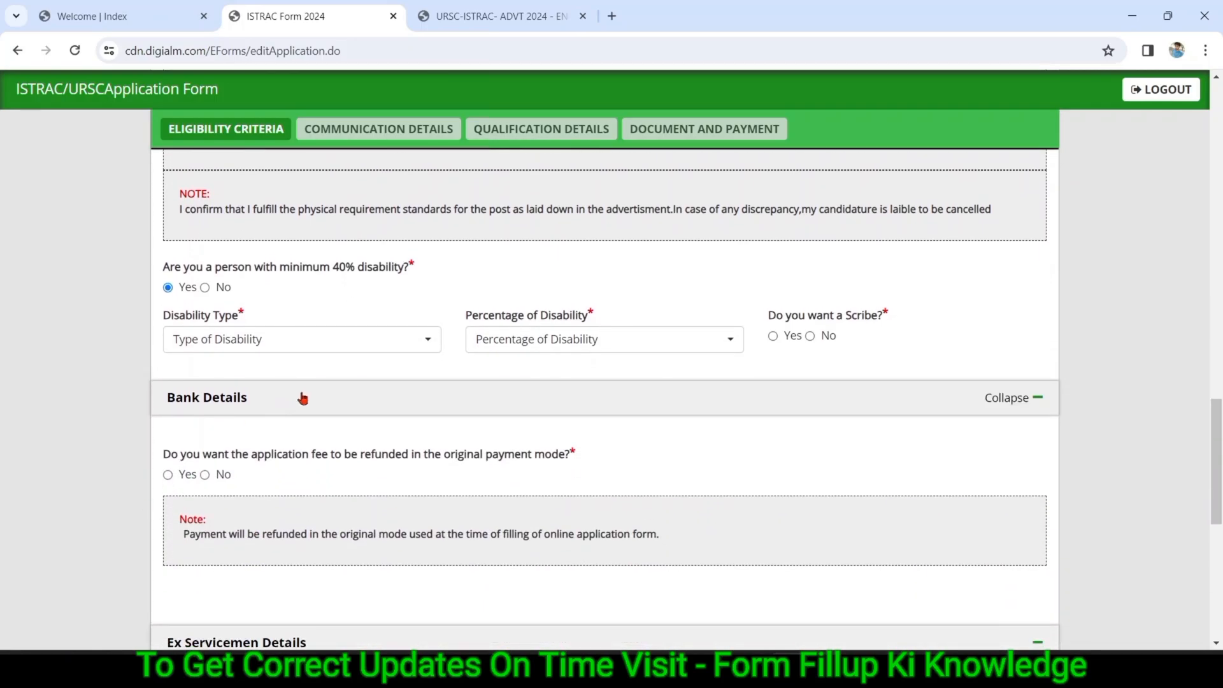
{"action": "left_click", "coordinate": [281, 341]}
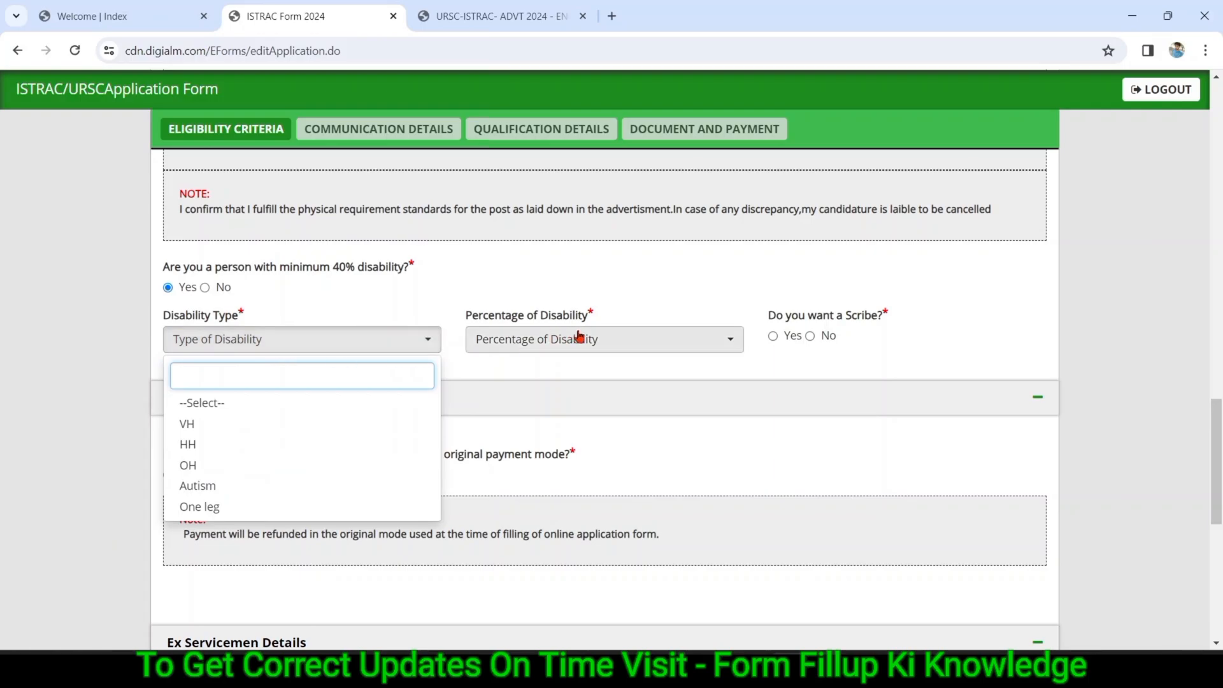
{"action": "left_click", "coordinate": [553, 346]}
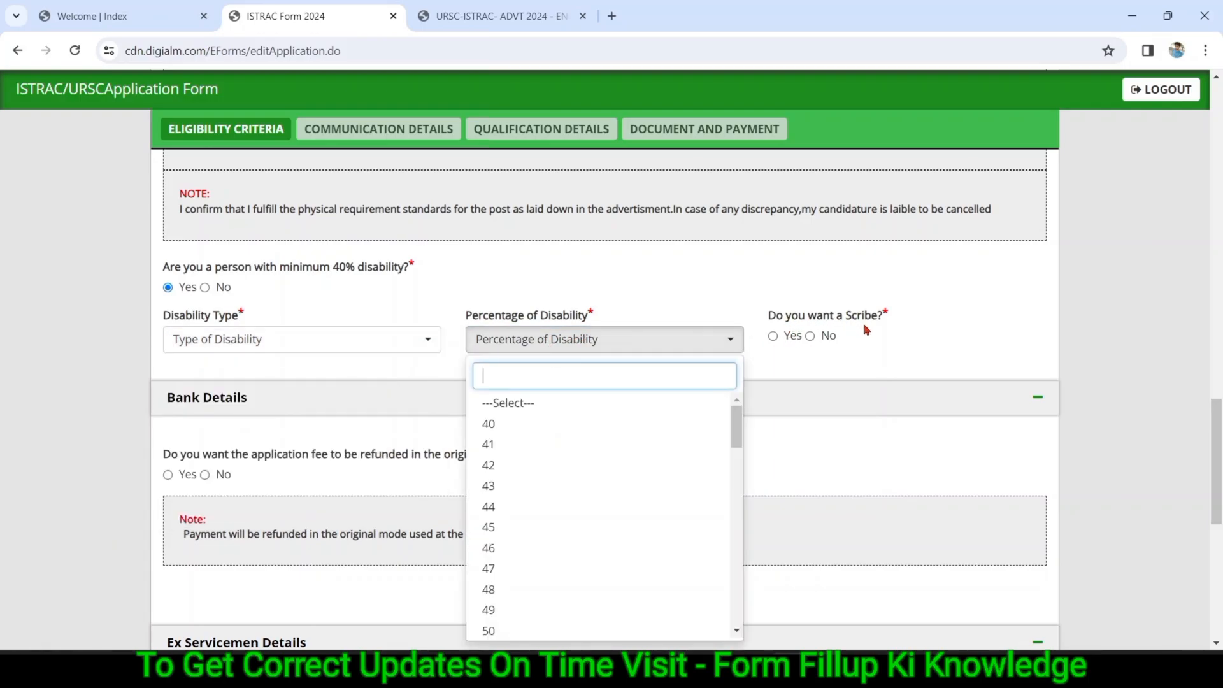
{"action": "left_click", "coordinate": [205, 288]}
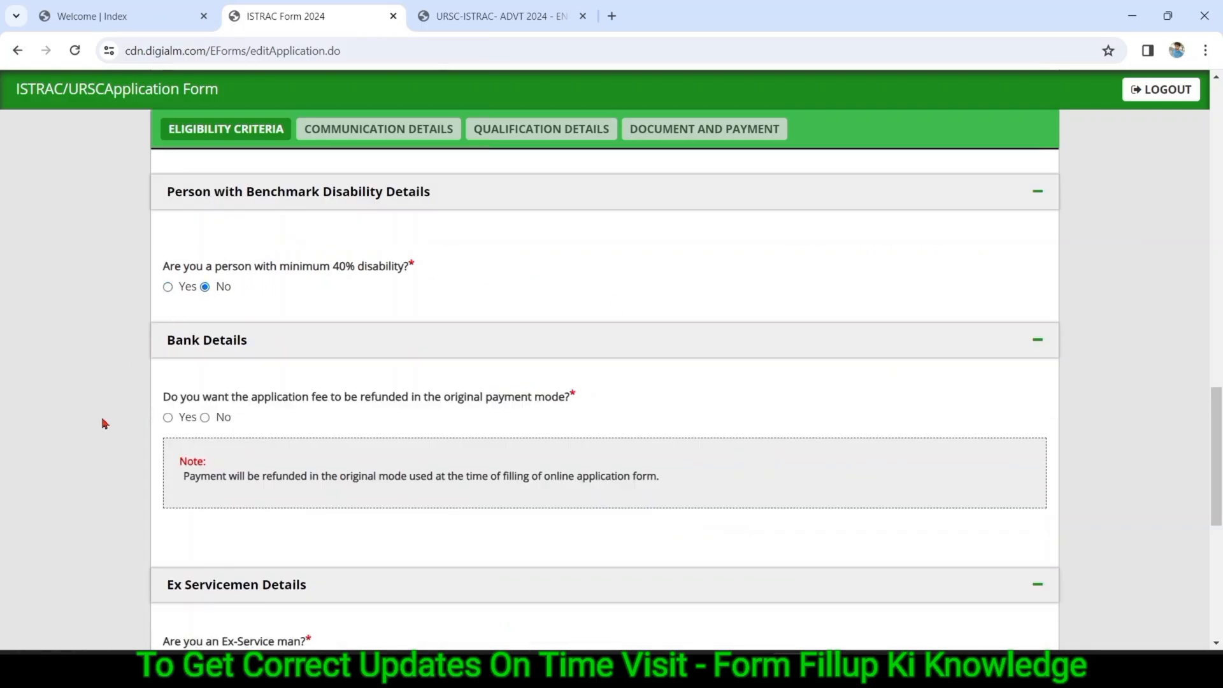
Review the bank account fields required for a No answer, and set the application fee refund in the original payment mode to Yes
{"action": "scroll", "coordinate": [105, 424], "scroll_direction": "down", "scroll_amount": 3}
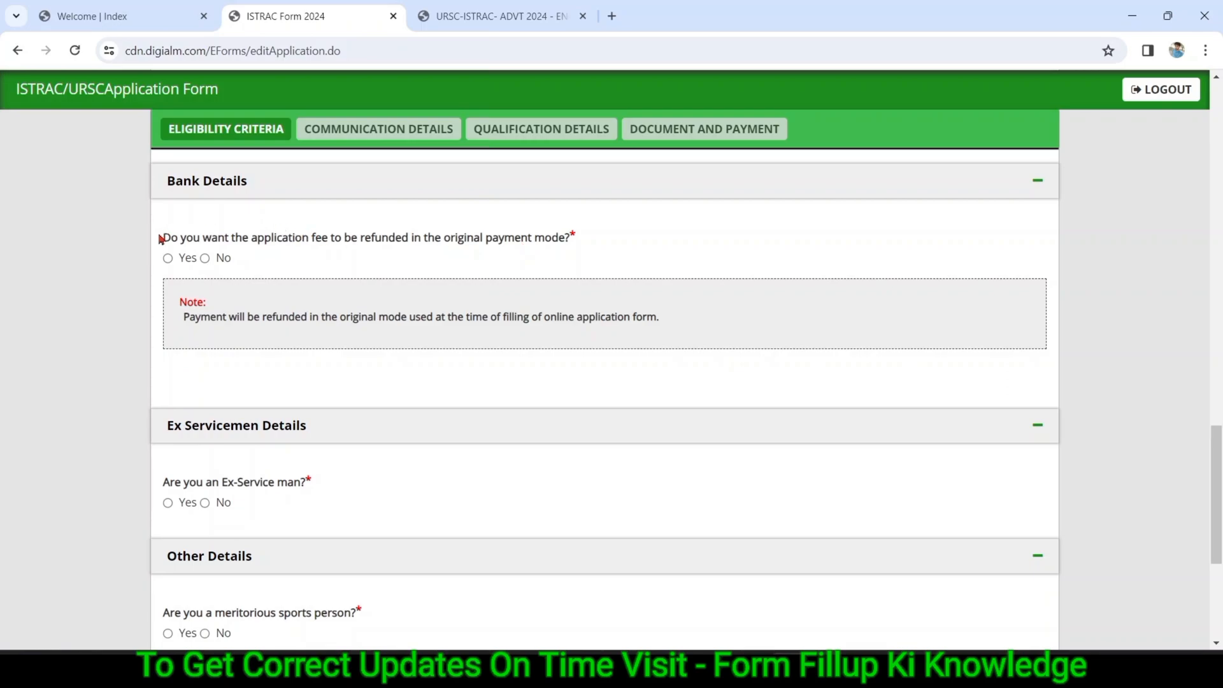
{"action": "left_click_drag", "start_coordinate": [166, 239], "coordinate": [532, 251]}
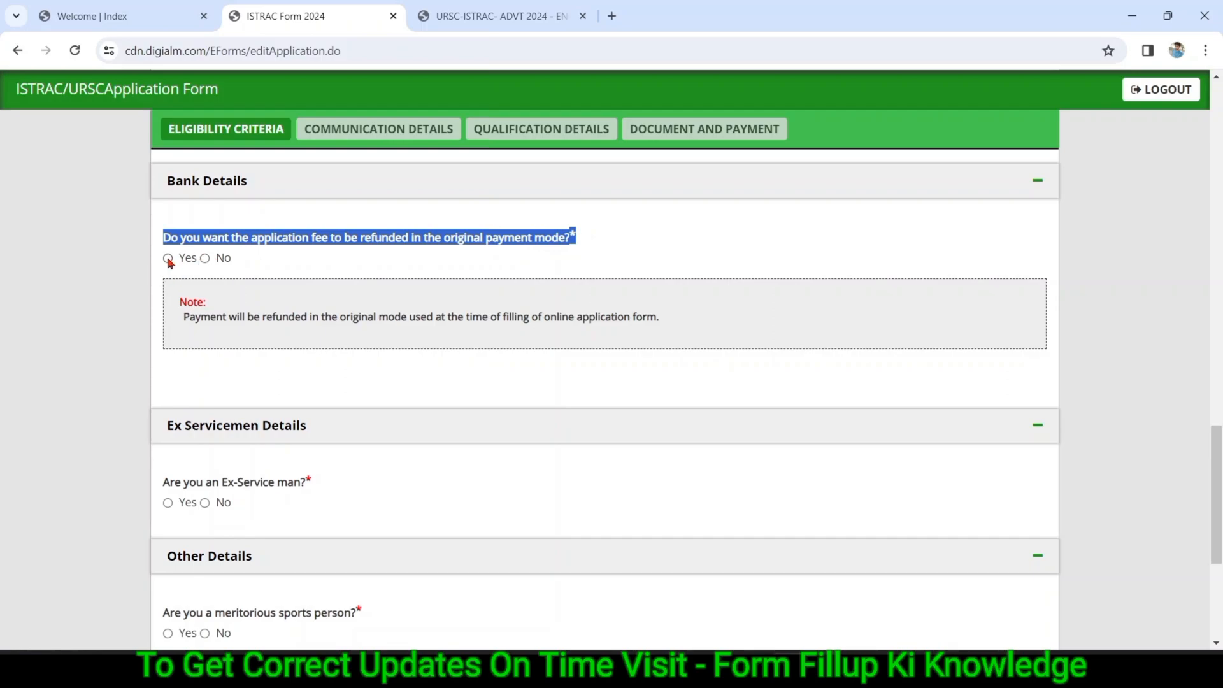
{"action": "left_click", "coordinate": [206, 259]}
{"action": "left_click", "coordinate": [174, 311]}
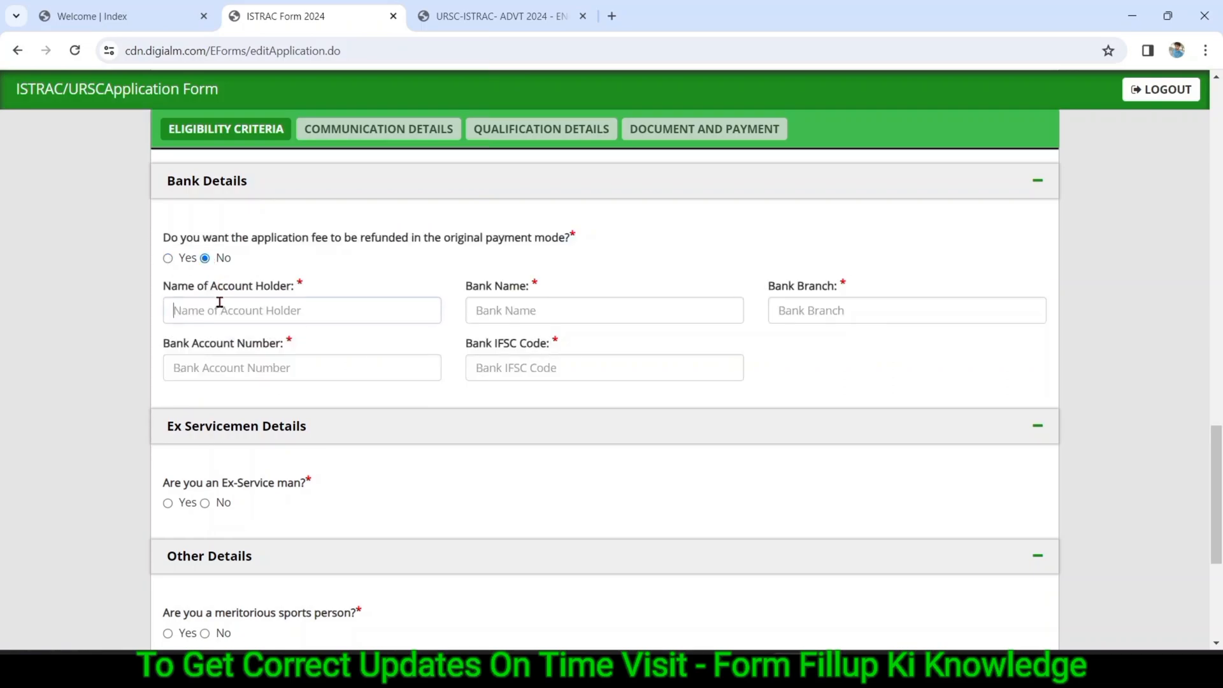
{"action": "left_click_drag", "start_coordinate": [163, 286], "coordinate": [311, 290]}
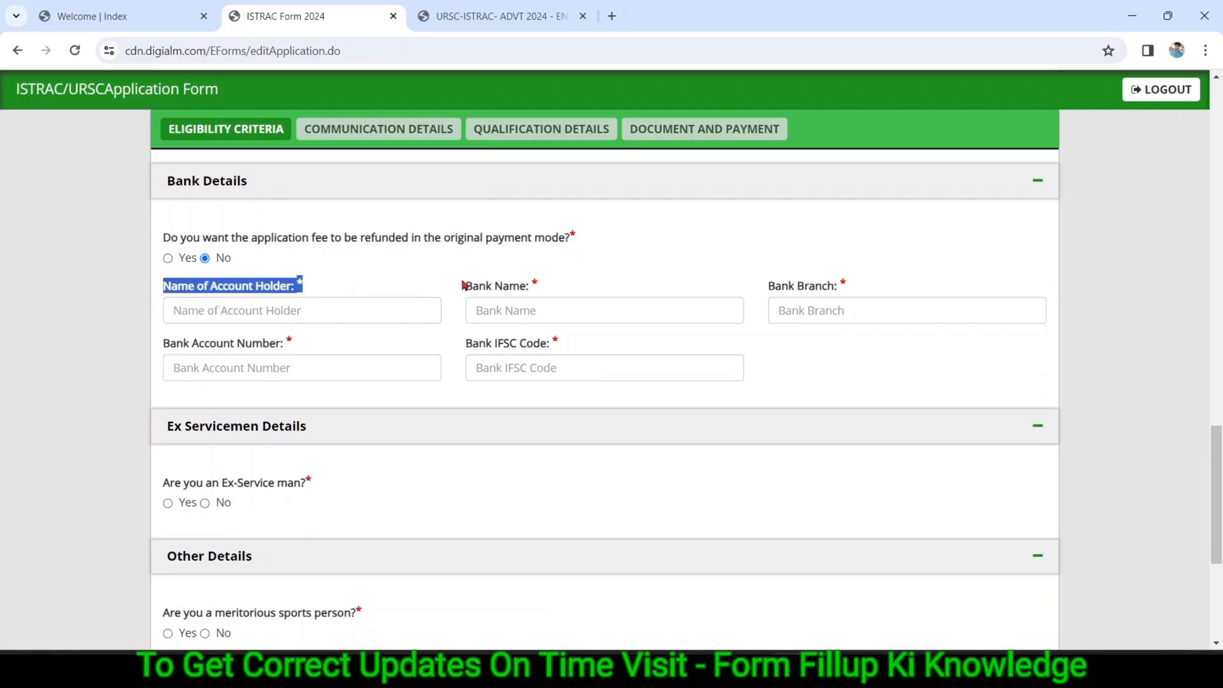
{"action": "left_click_drag", "start_coordinate": [467, 285], "coordinate": [539, 292]}
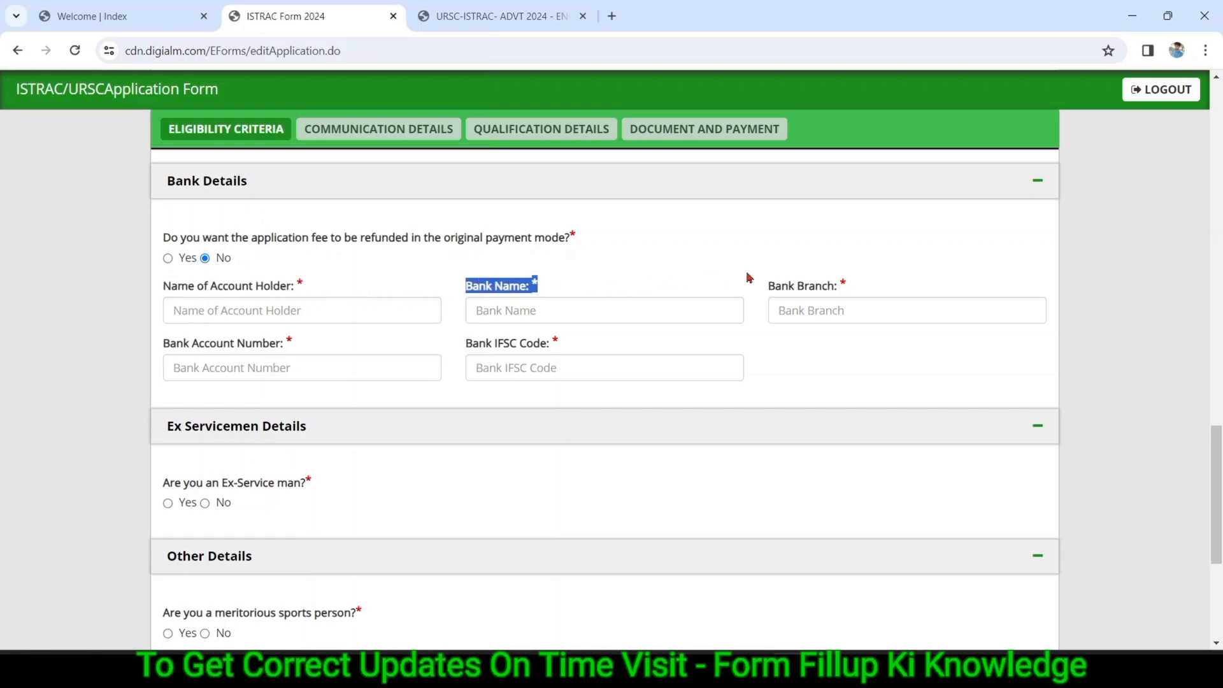
{"action": "left_click_drag", "start_coordinate": [775, 284], "coordinate": [860, 286]}
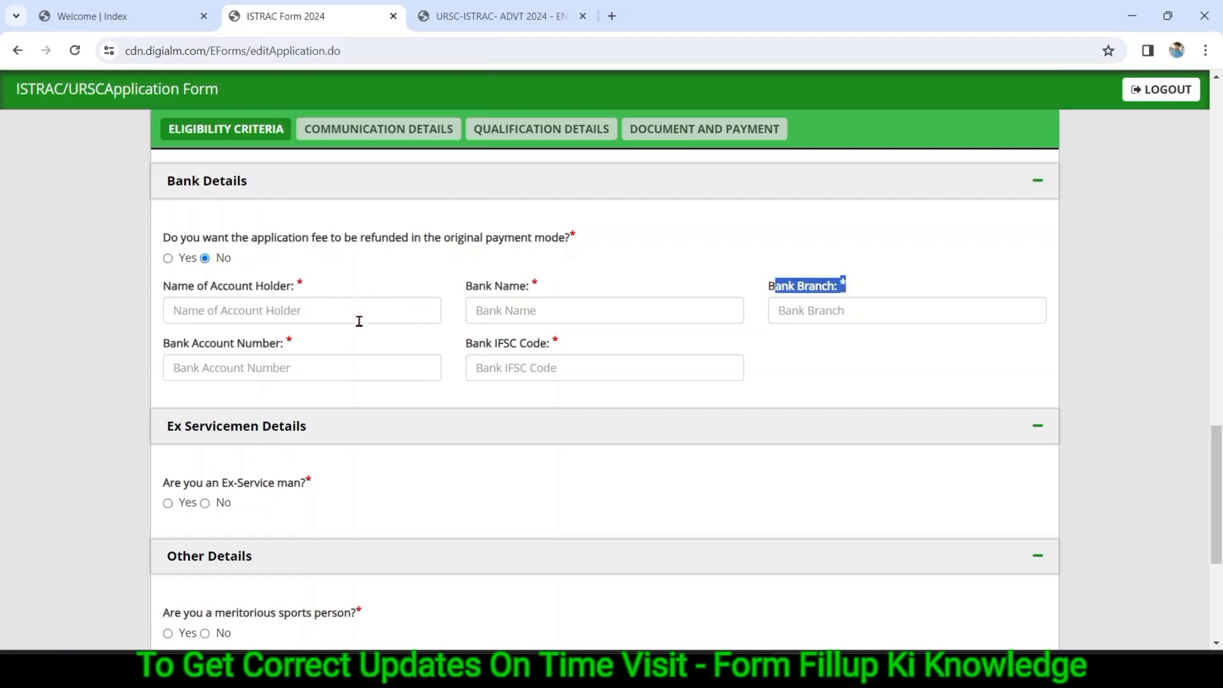
{"action": "left_click_drag", "start_coordinate": [164, 346], "coordinate": [297, 354]}
{"action": "left_click_drag", "start_coordinate": [468, 344], "coordinate": [570, 342]}
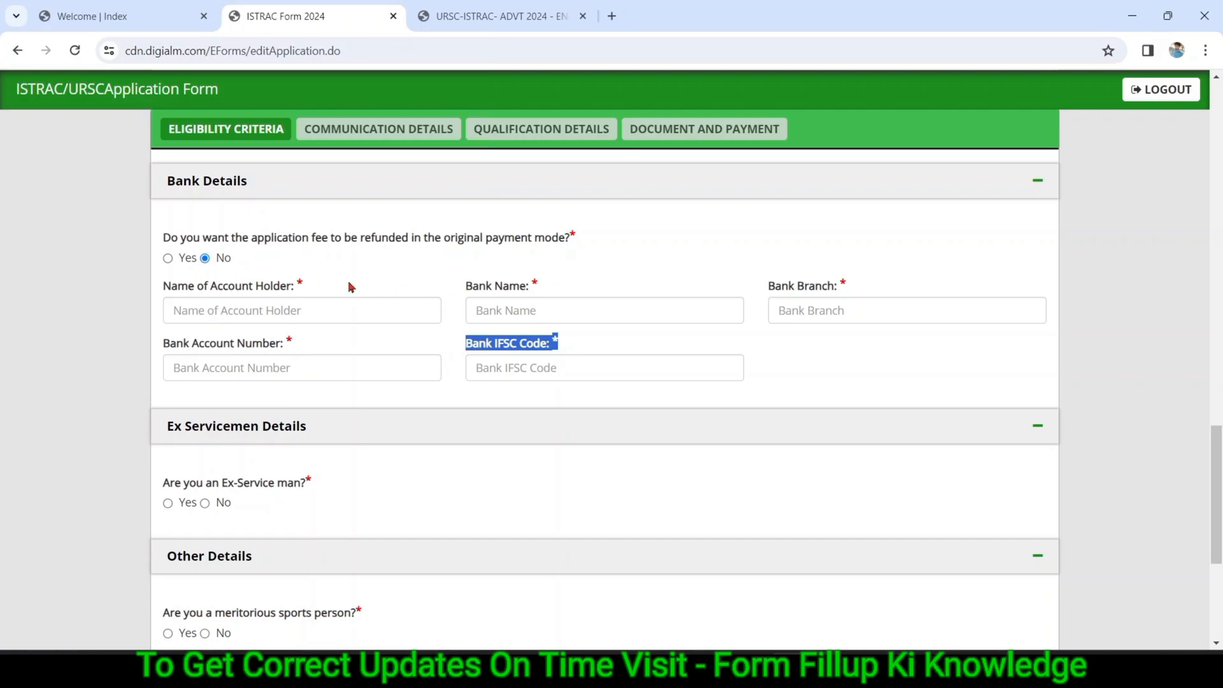
{"action": "left_click", "coordinate": [168, 258]}
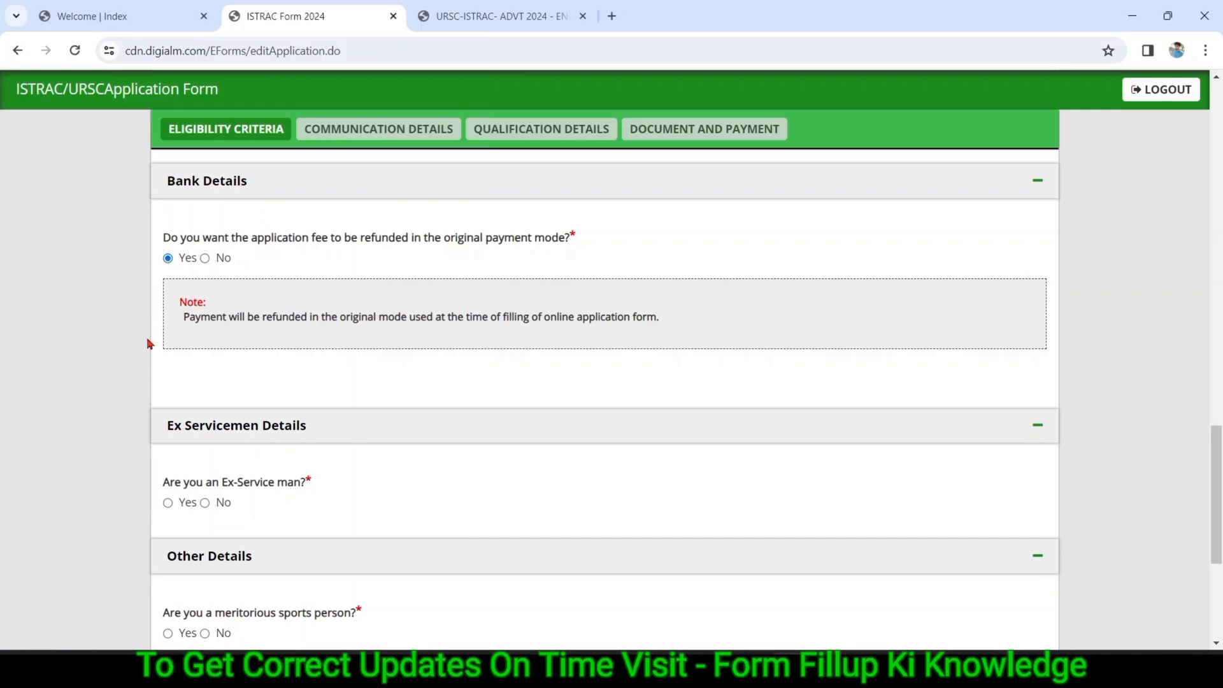
Check the service detail fields required from ex-servicemen, and set the Ex-Service man question to No
{"action": "scroll", "coordinate": [148, 344], "scroll_direction": "down", "scroll_amount": 4}
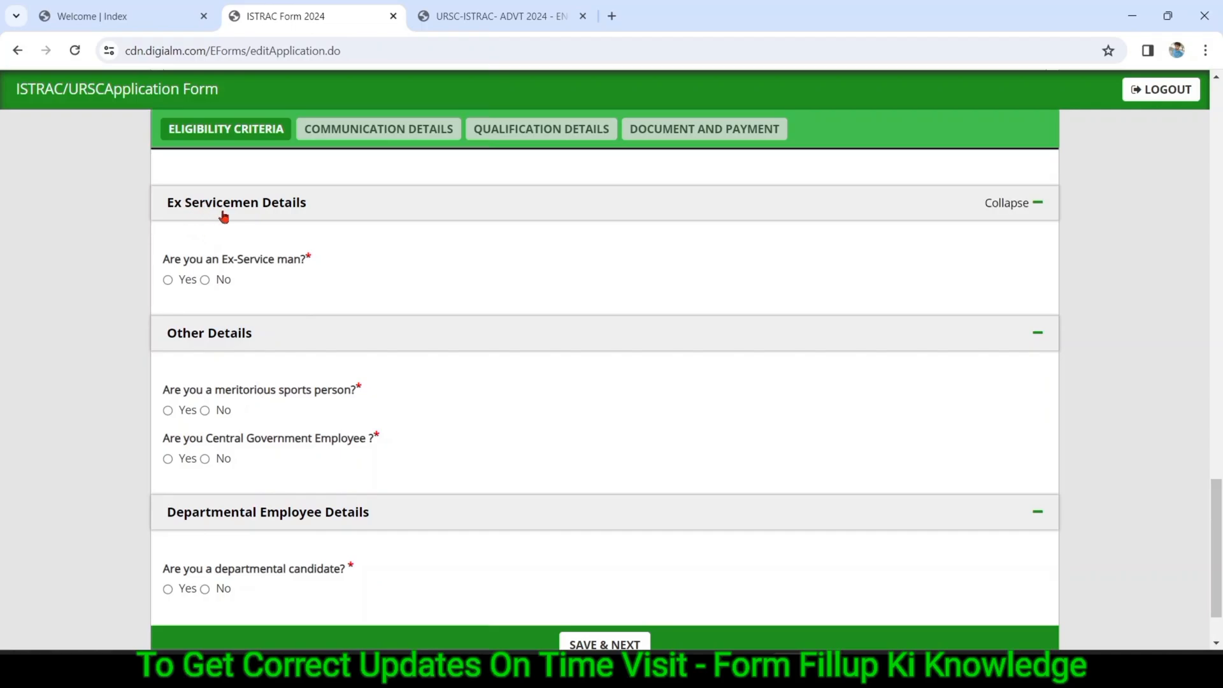
{"action": "left_click", "coordinate": [169, 279]}
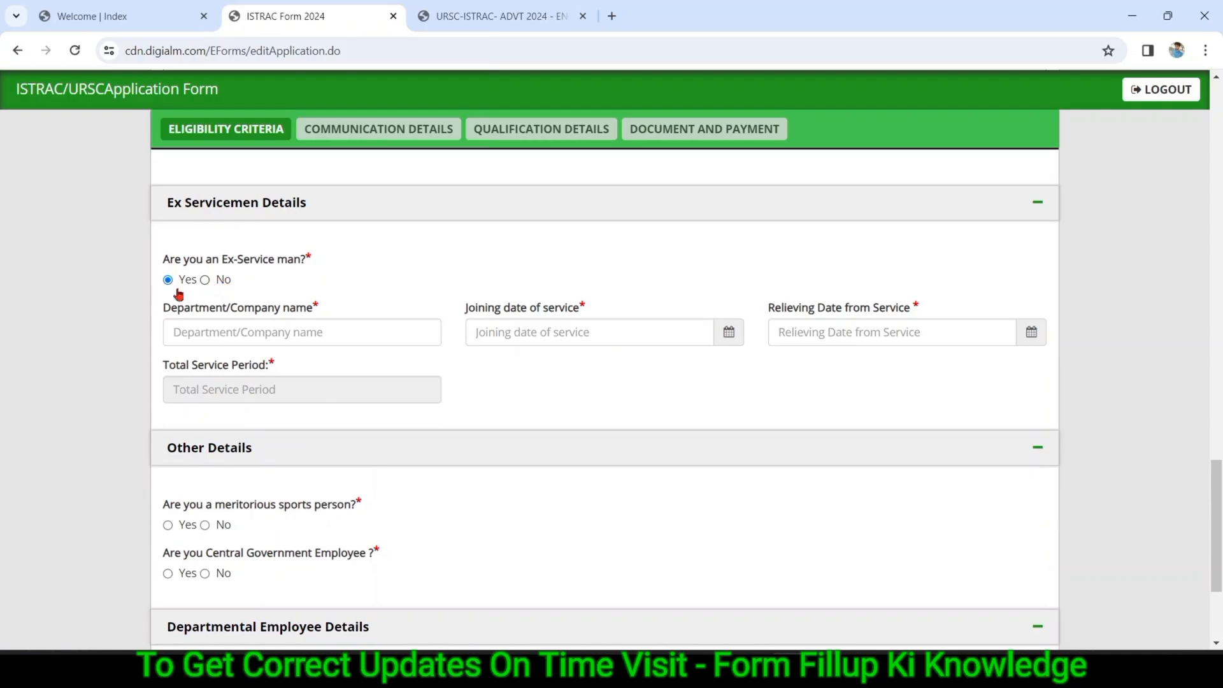
{"action": "left_click", "coordinate": [256, 328]}
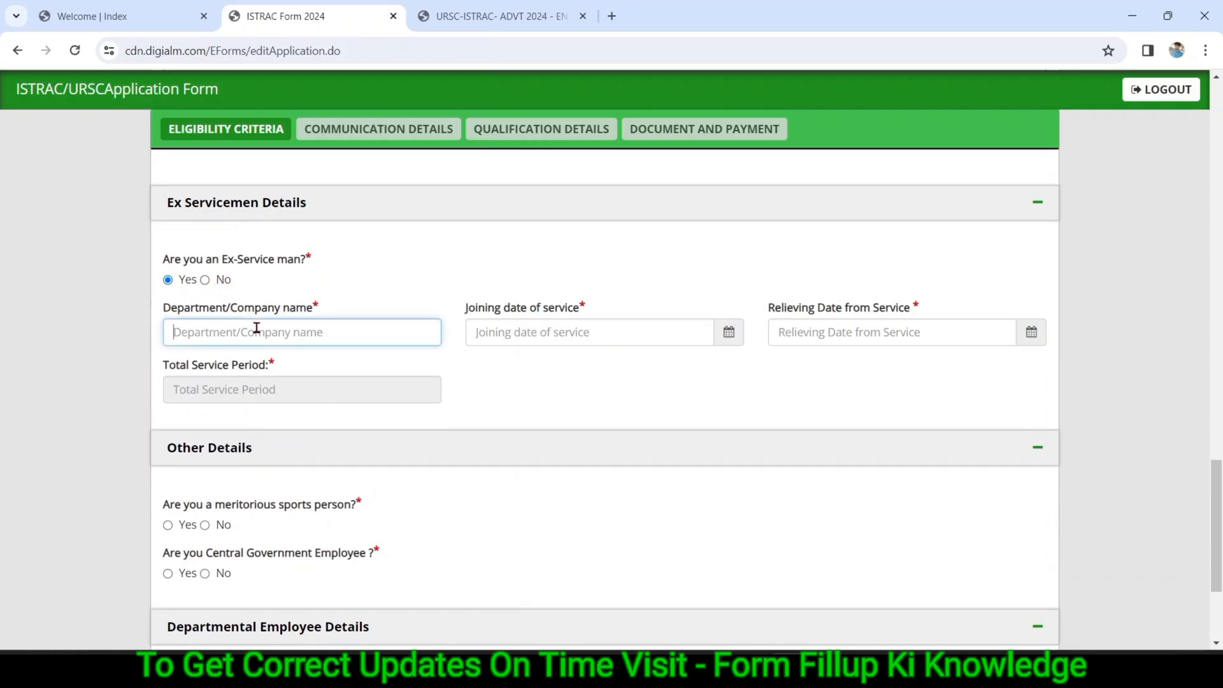
{"action": "left_click", "coordinate": [530, 339]}
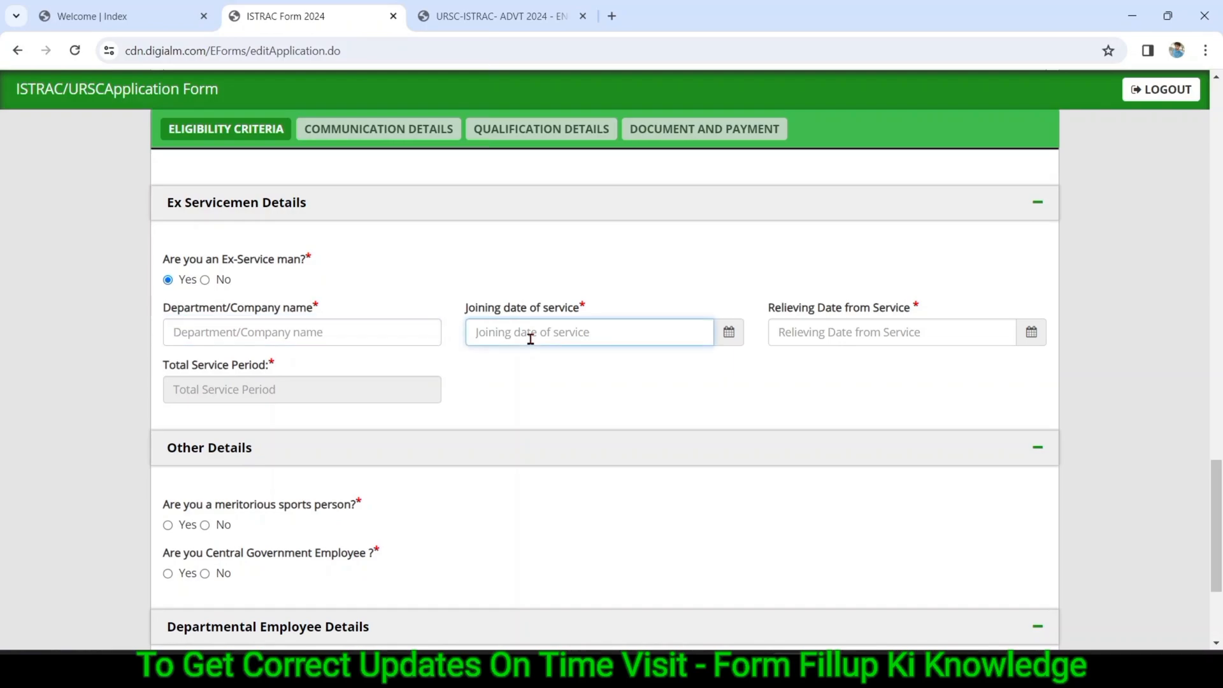
{"action": "left_click", "coordinate": [791, 334]}
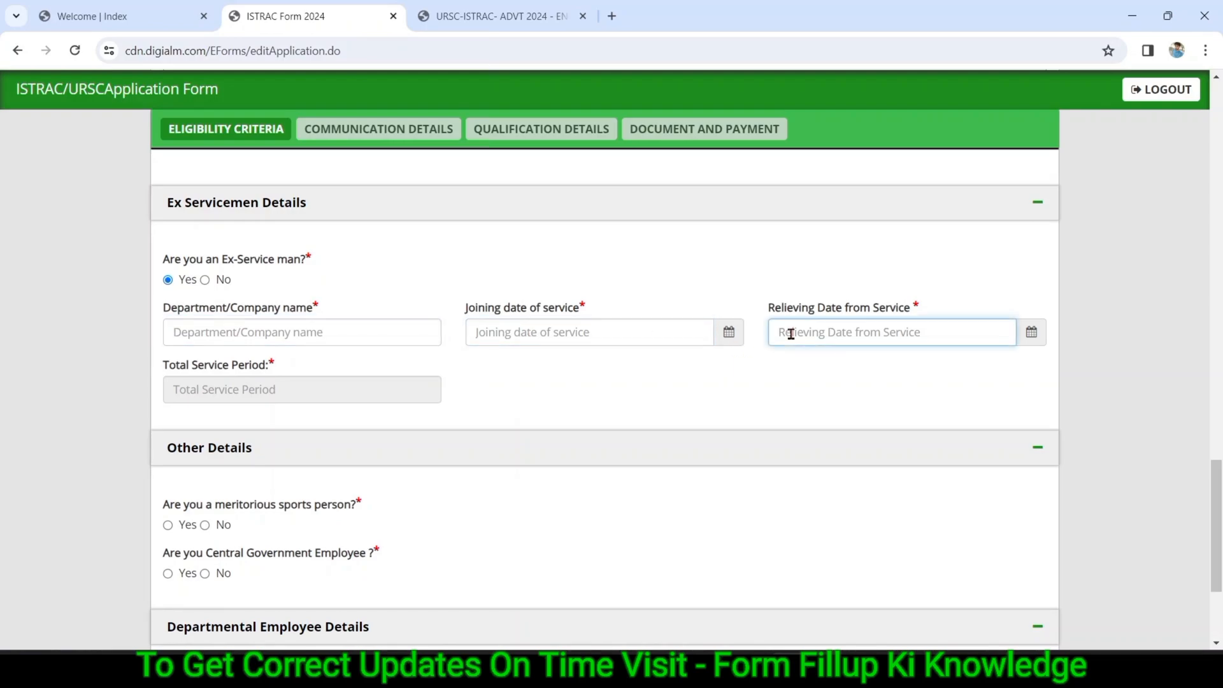
{"action": "left_click", "coordinate": [271, 393]}
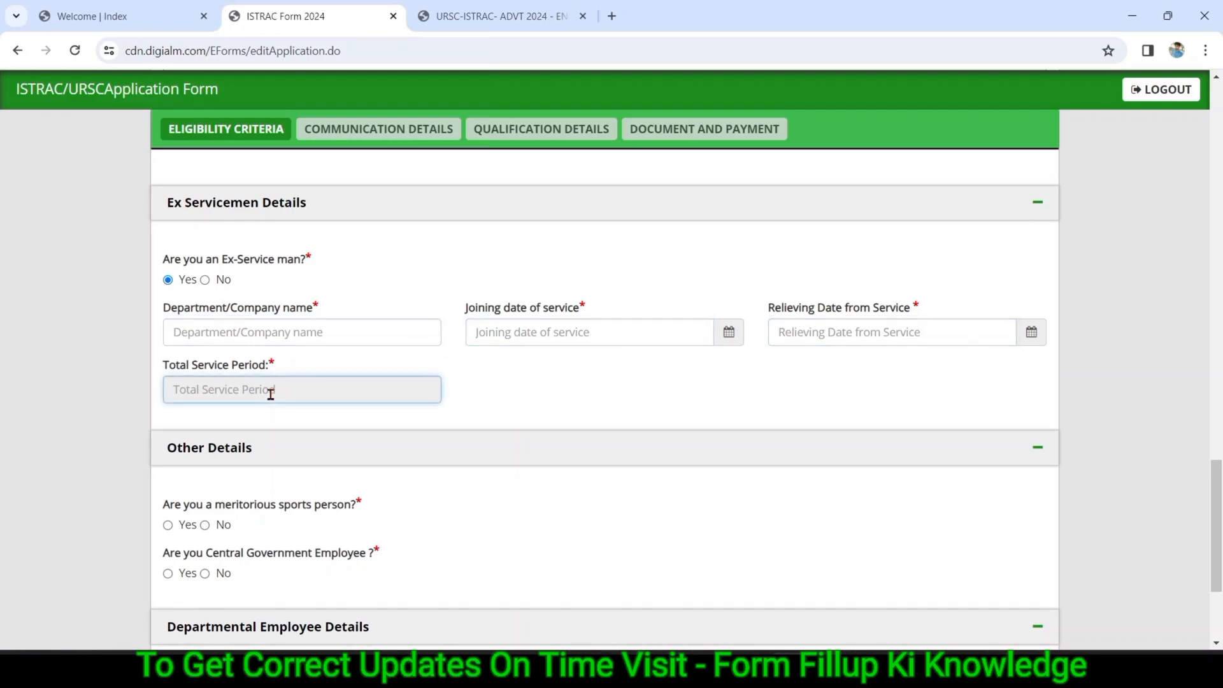
{"action": "left_click", "coordinate": [205, 279]}
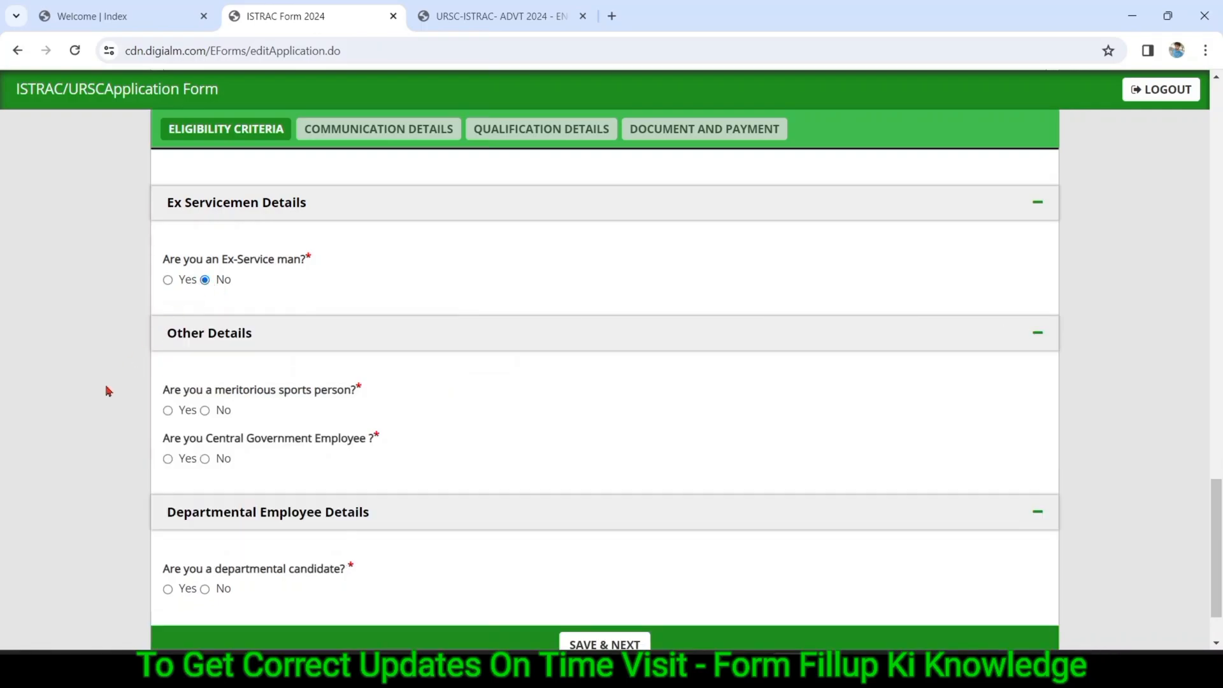
In the other details, answer No to both the meritorious sports person and Central Government Employee questions
{"action": "scroll", "coordinate": [172, 344], "scroll_direction": "down", "scroll_amount": 1}
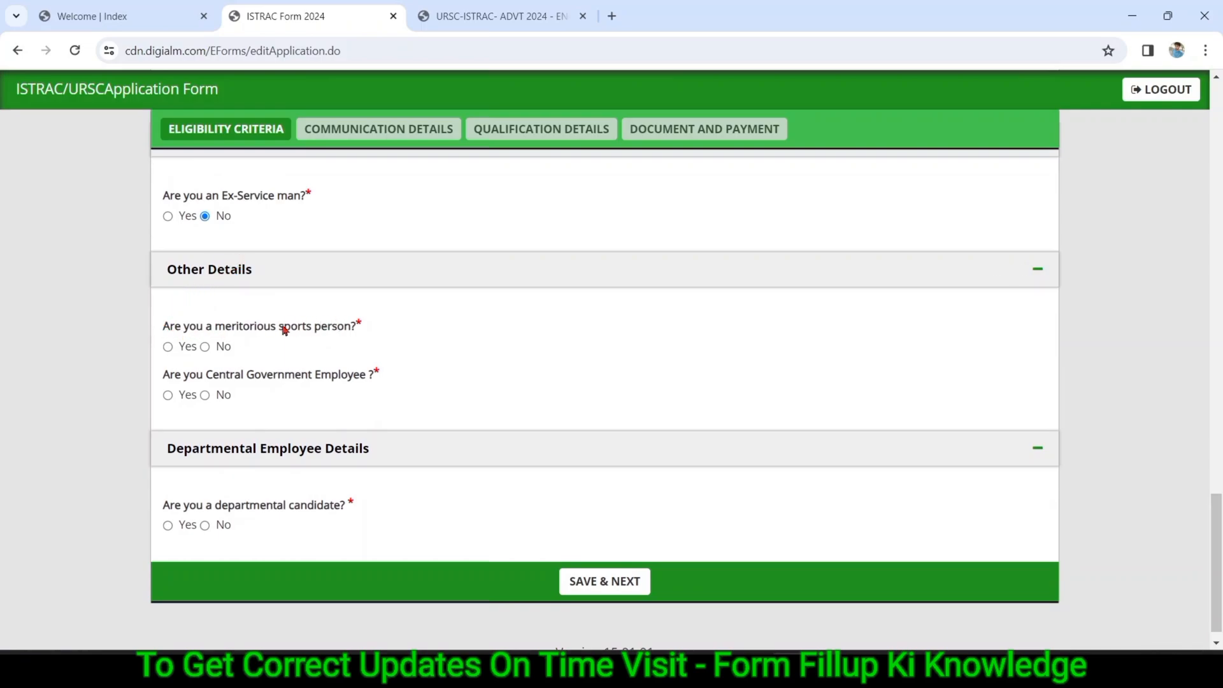
{"action": "left_click", "coordinate": [169, 348]}
{"action": "left_click", "coordinate": [205, 348]}
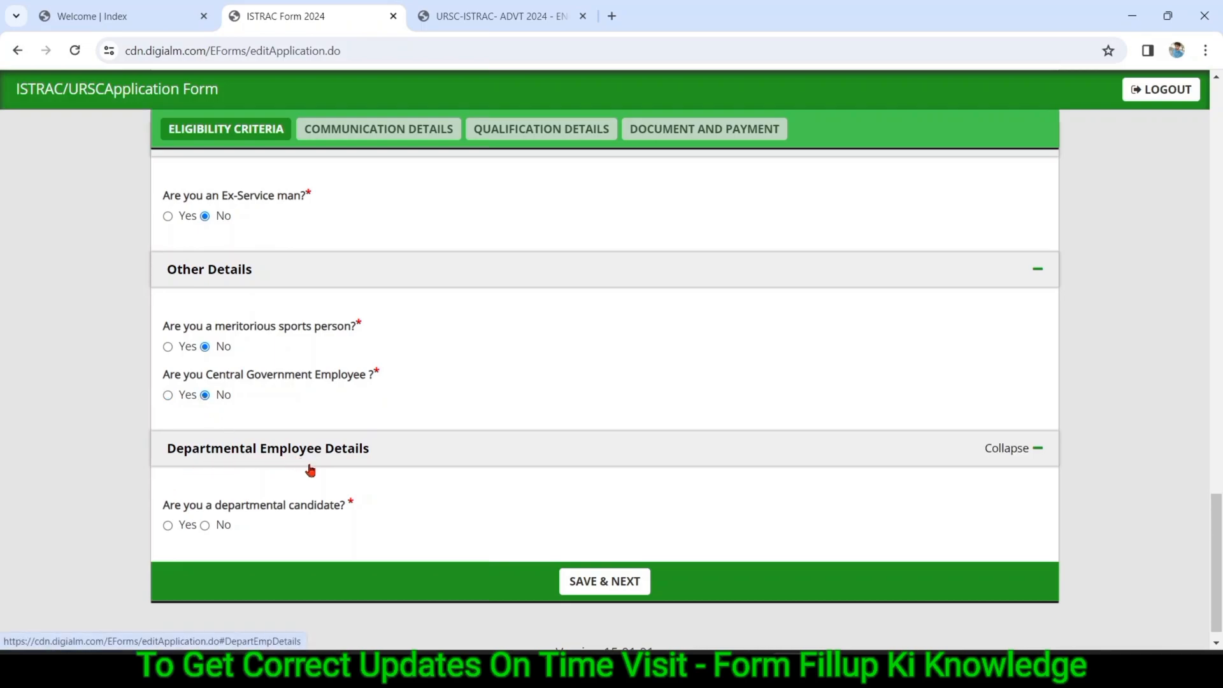
Check the employee detail fields required from departmental candidates, and set the departmental candidate question to No
{"action": "left_click", "coordinate": [168, 525]}
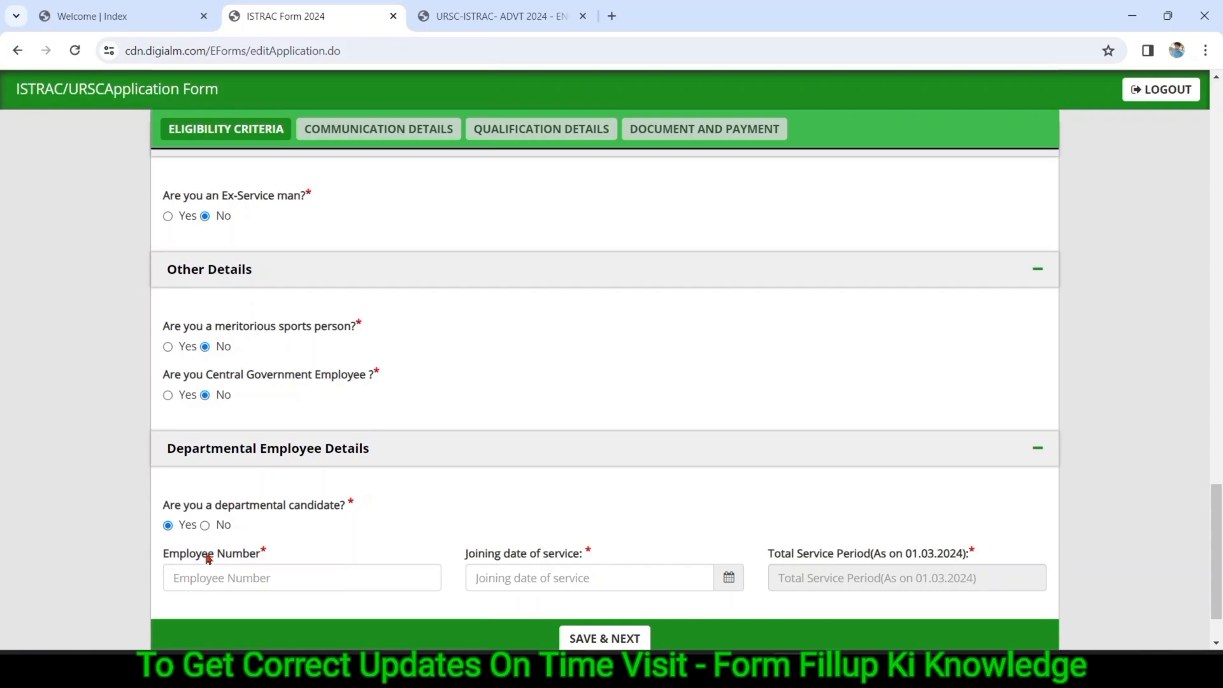
{"action": "left_click", "coordinate": [201, 577]}
{"action": "left_click", "coordinate": [536, 572]}
{"action": "left_click", "coordinate": [802, 576]}
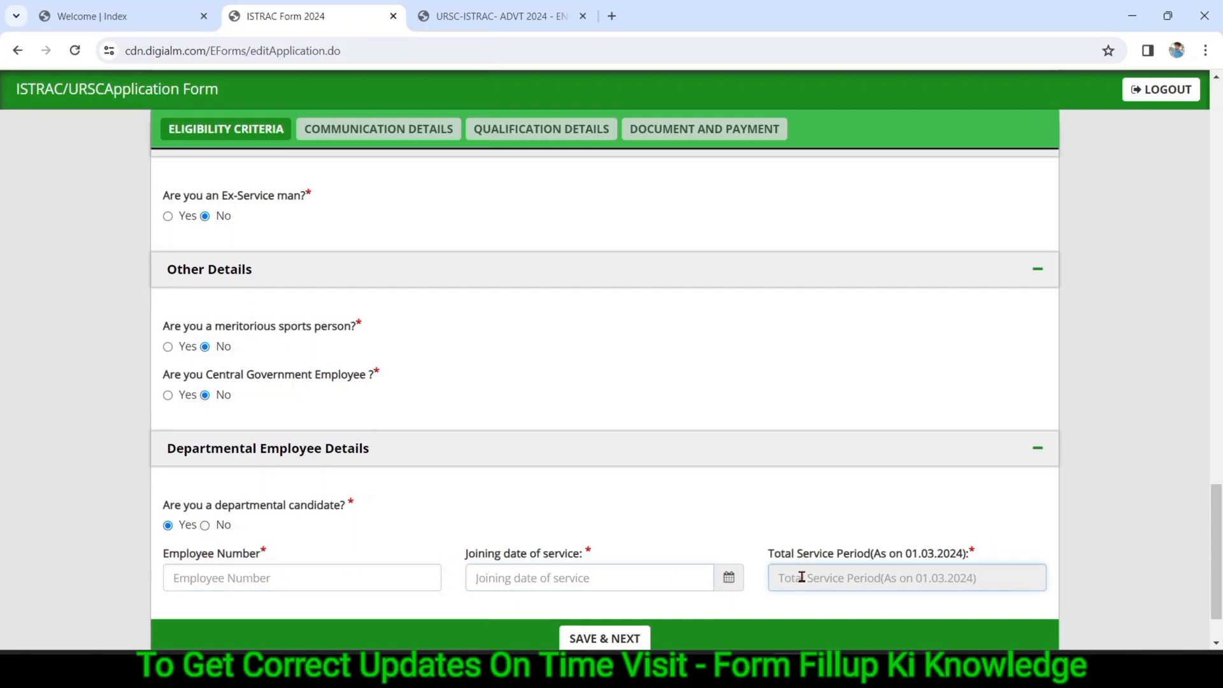
{"action": "left_click", "coordinate": [205, 525]}
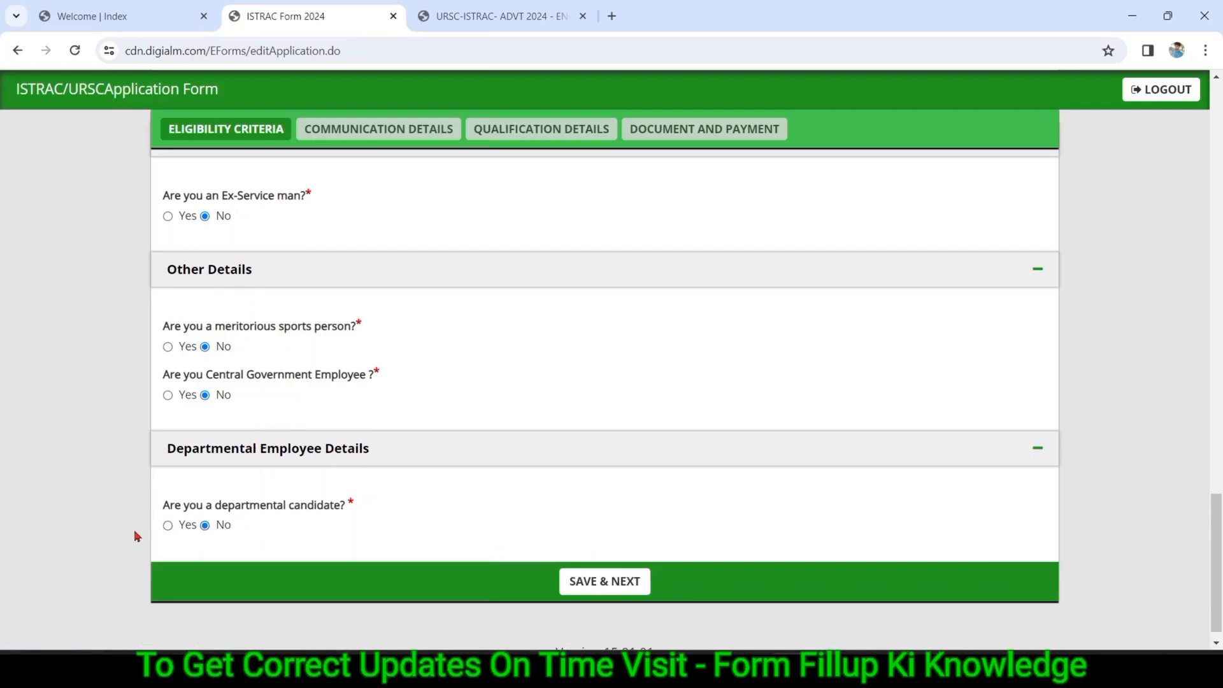
Save the eligibility criteria and continue to the communication details section
{"action": "scroll", "coordinate": [709, 432], "scroll_direction": "down", "scroll_amount": 1}
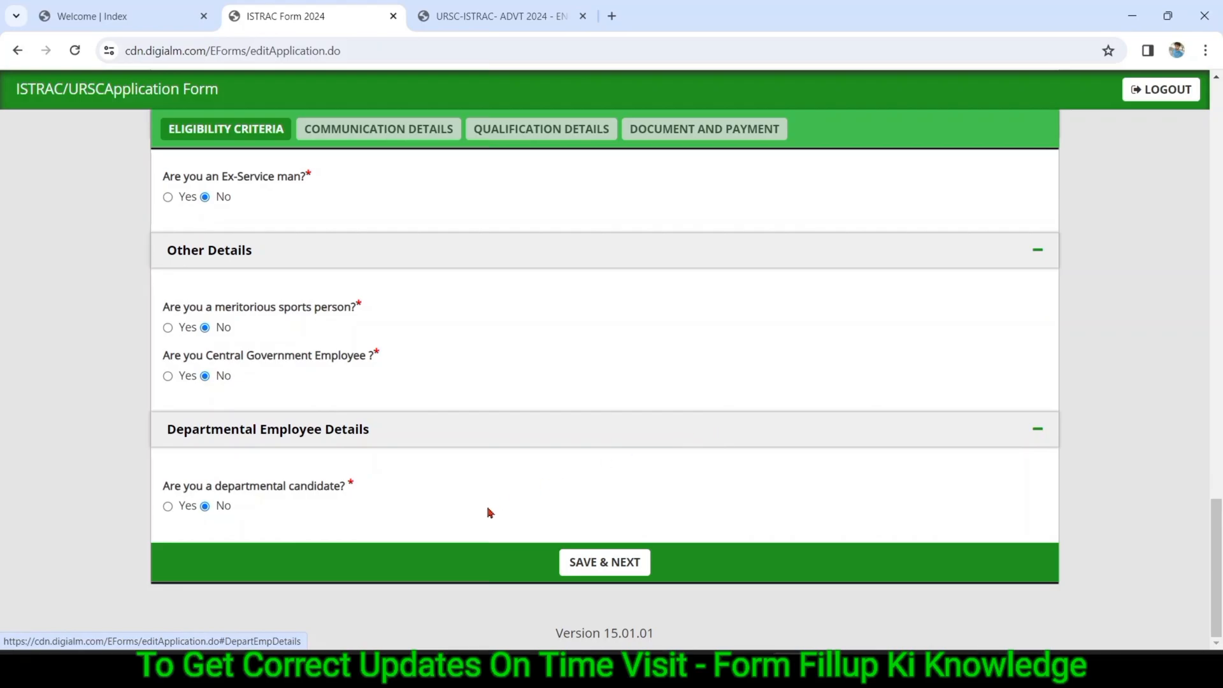
{"action": "left_click", "coordinate": [612, 566]}
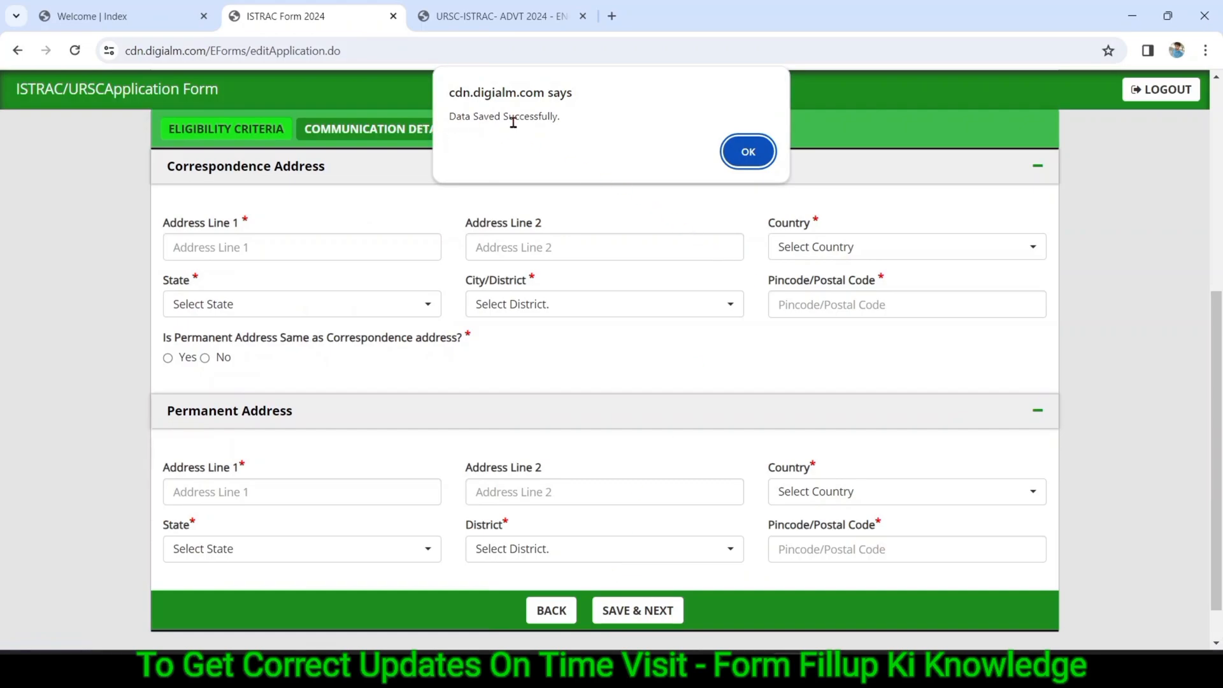
{"action": "left_click", "coordinate": [755, 152]}
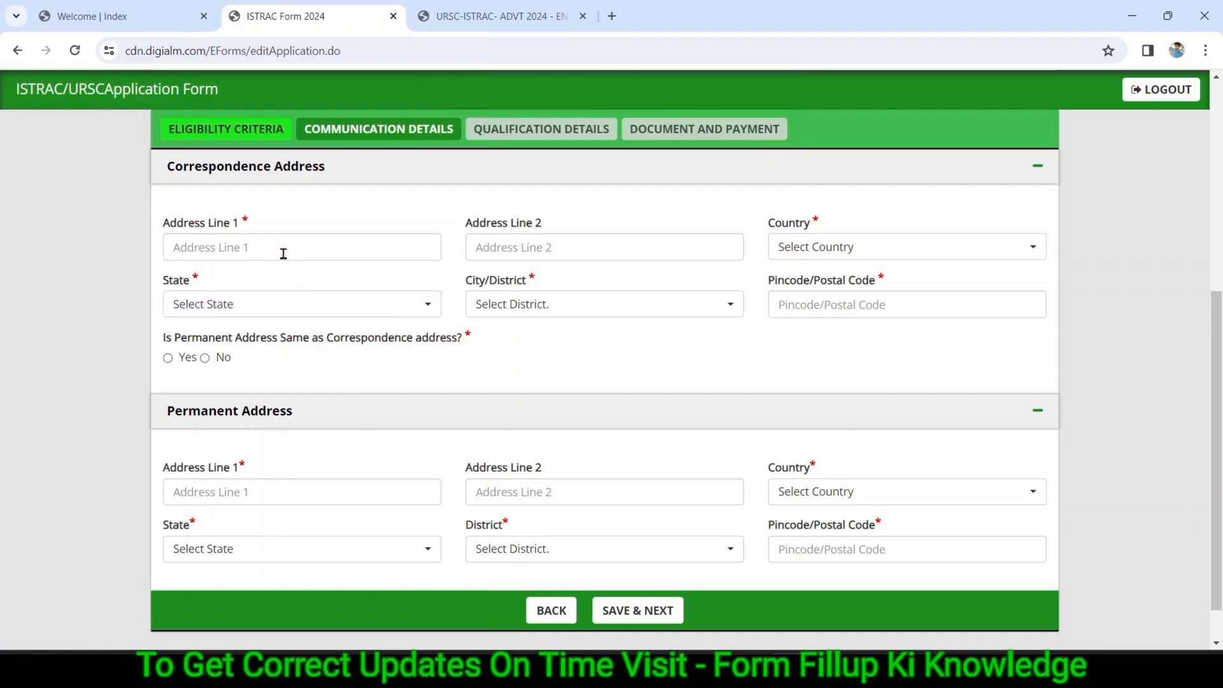
In the correspondence address, set the country to India, the state to Bihar and the district to East Champaran
{"action": "left_click", "coordinate": [244, 243]}
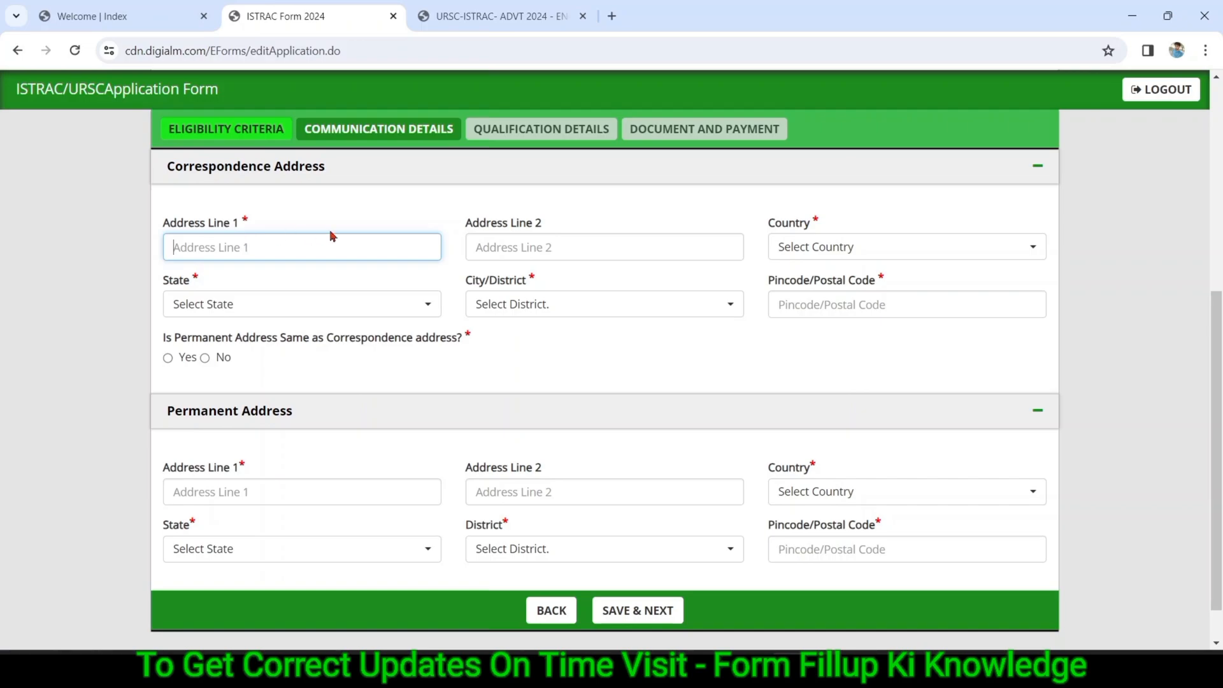
{"action": "left_click", "coordinate": [544, 245]}
{"action": "left_click", "coordinate": [815, 249]}
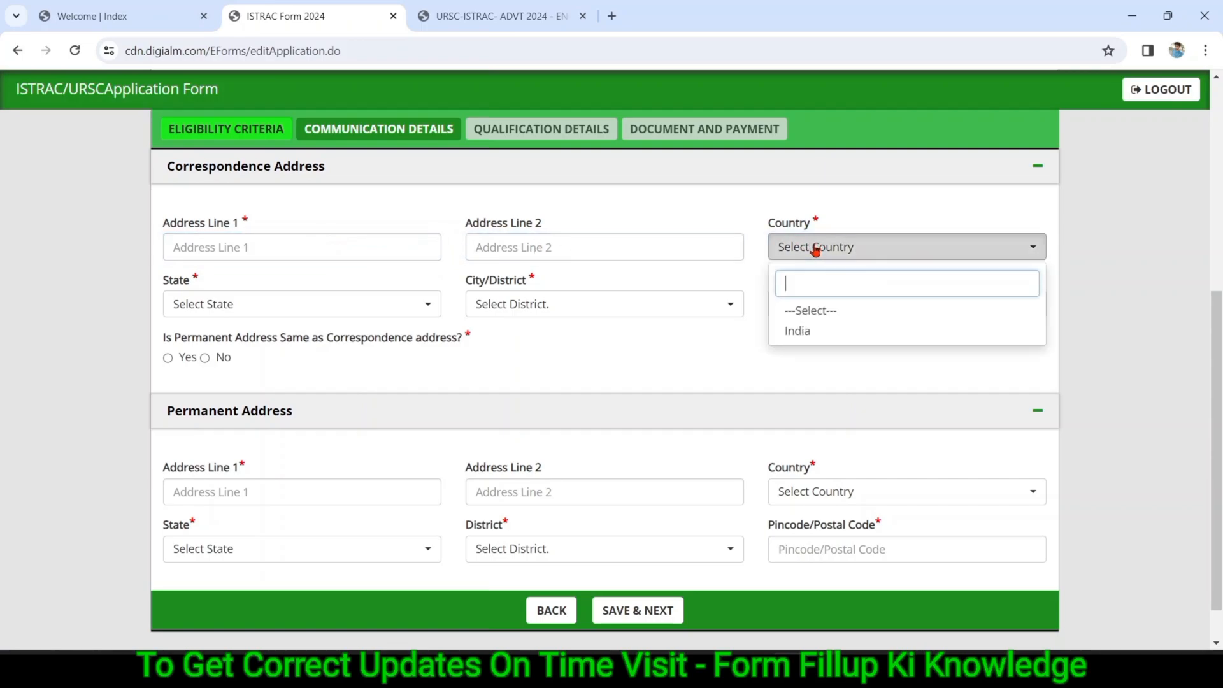
{"action": "left_click", "coordinate": [800, 333]}
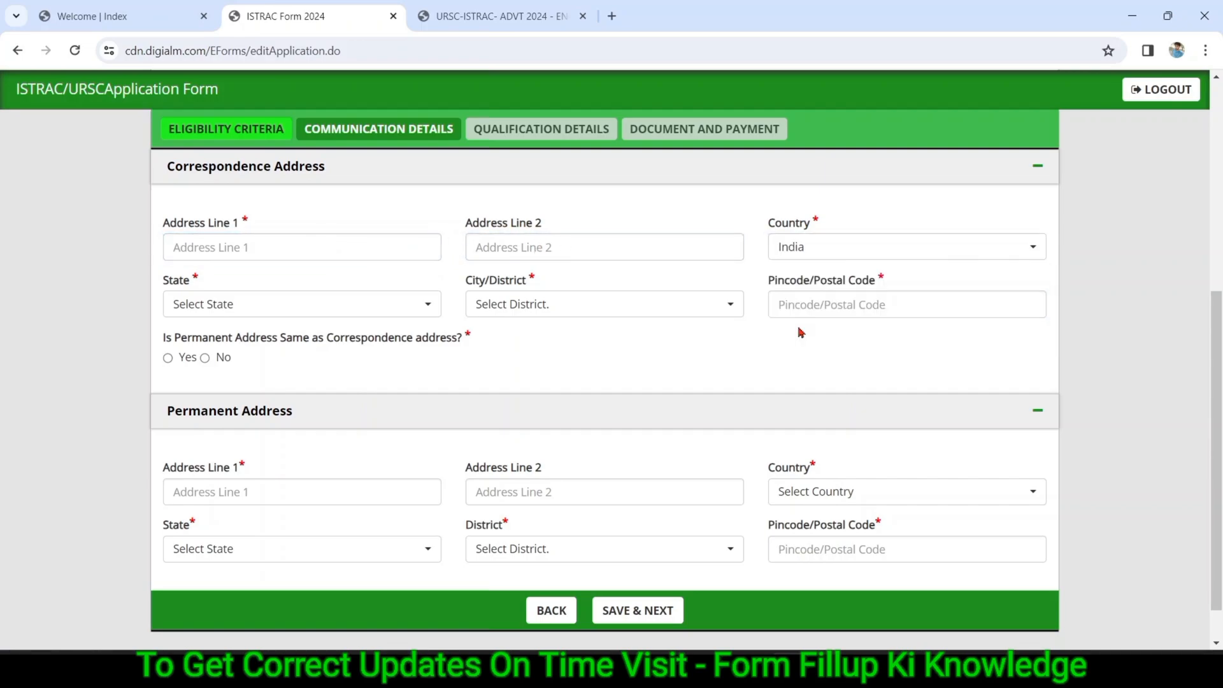
{"action": "left_click", "coordinate": [209, 301]}
{"action": "left_click", "coordinate": [184, 472]}
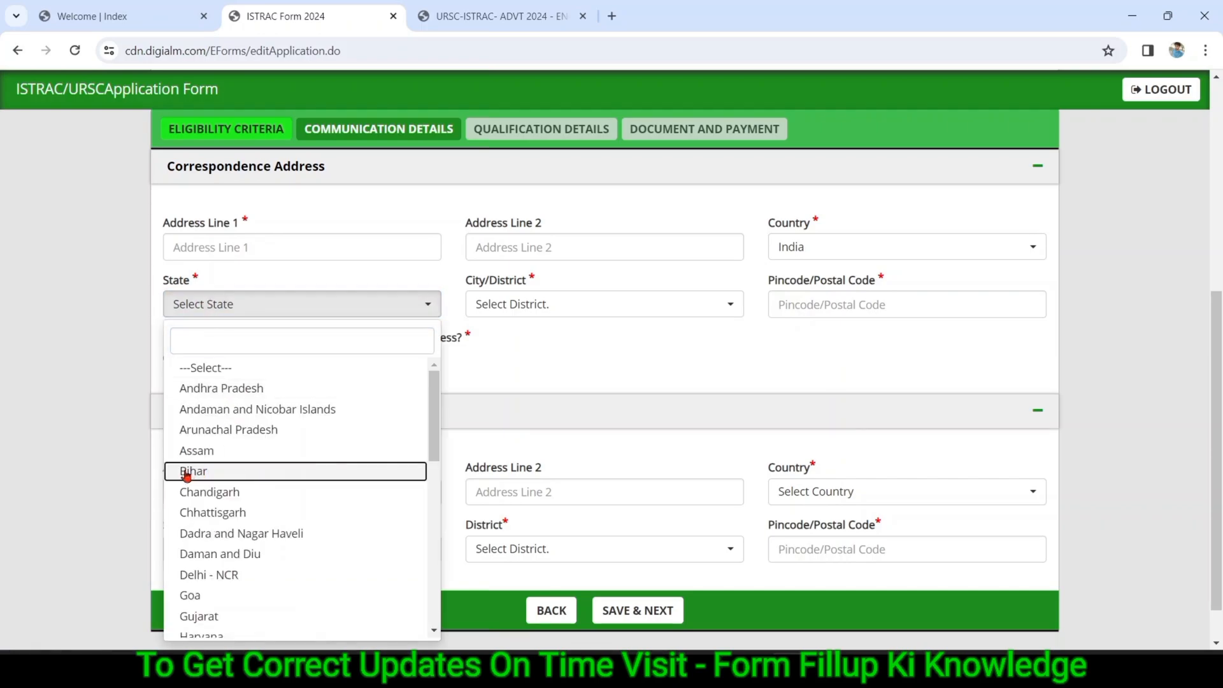
{"action": "left_click", "coordinate": [627, 315]}
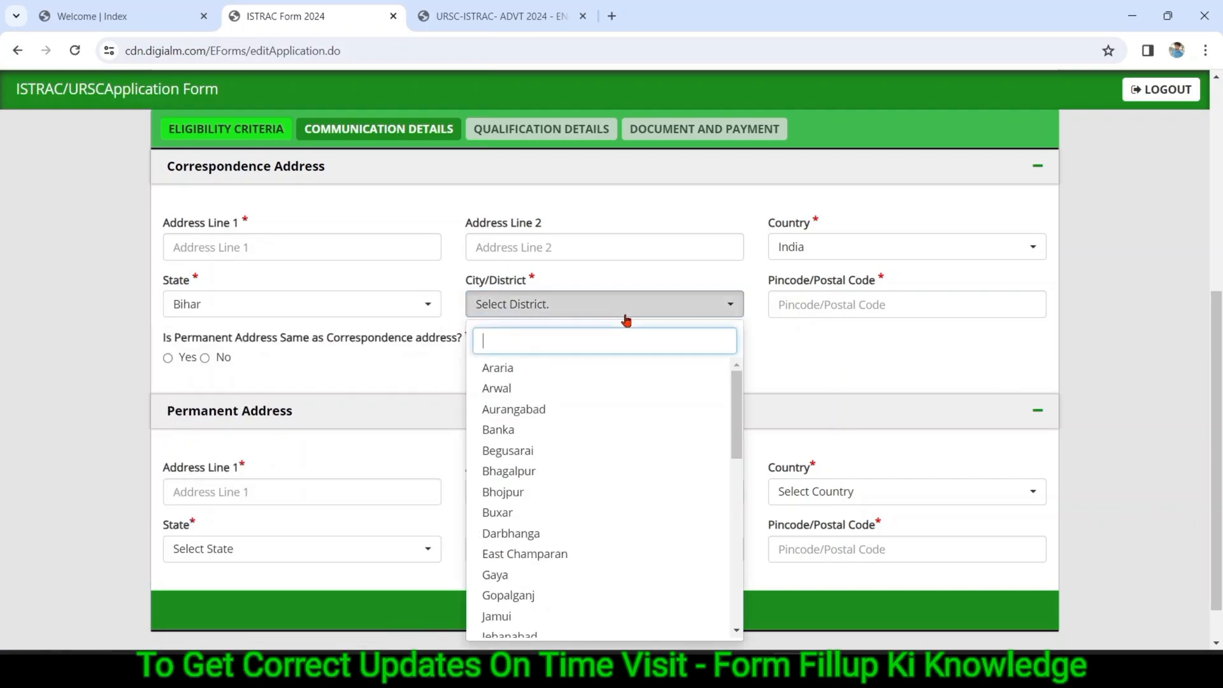
{"action": "left_click", "coordinate": [547, 560]}
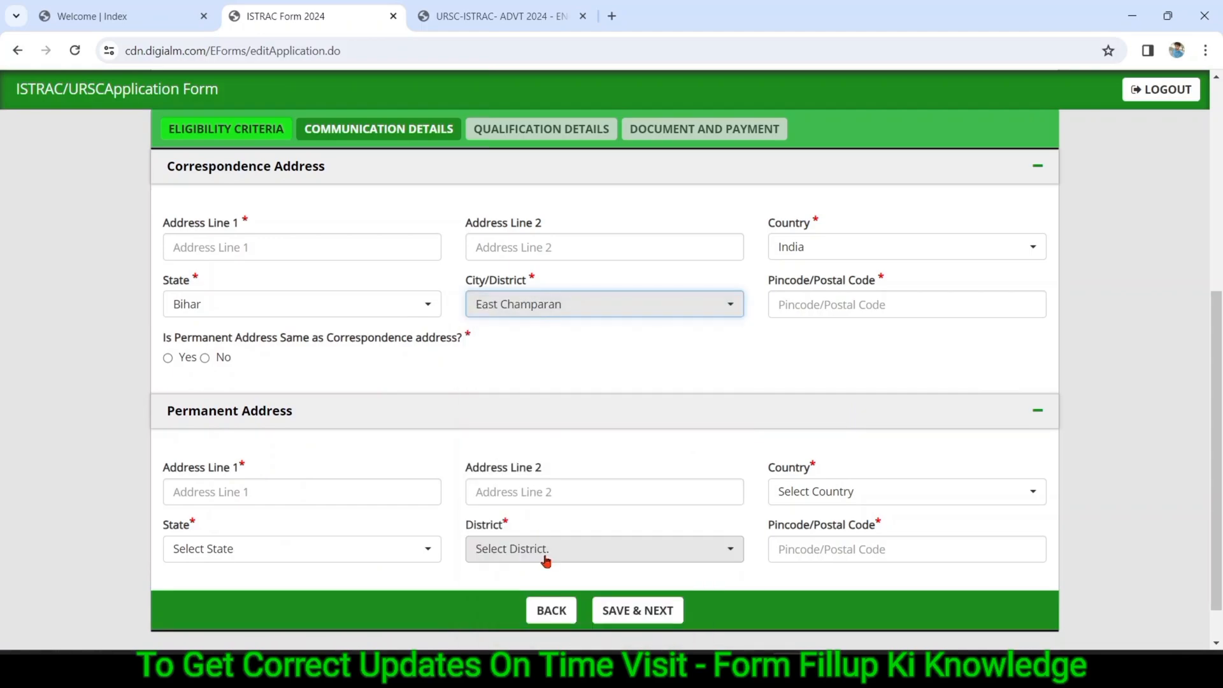
Complete the correspondence address with its pincode, mark the permanent address as the same, and save the communication details
{"action": "left_click", "coordinate": [851, 297]}
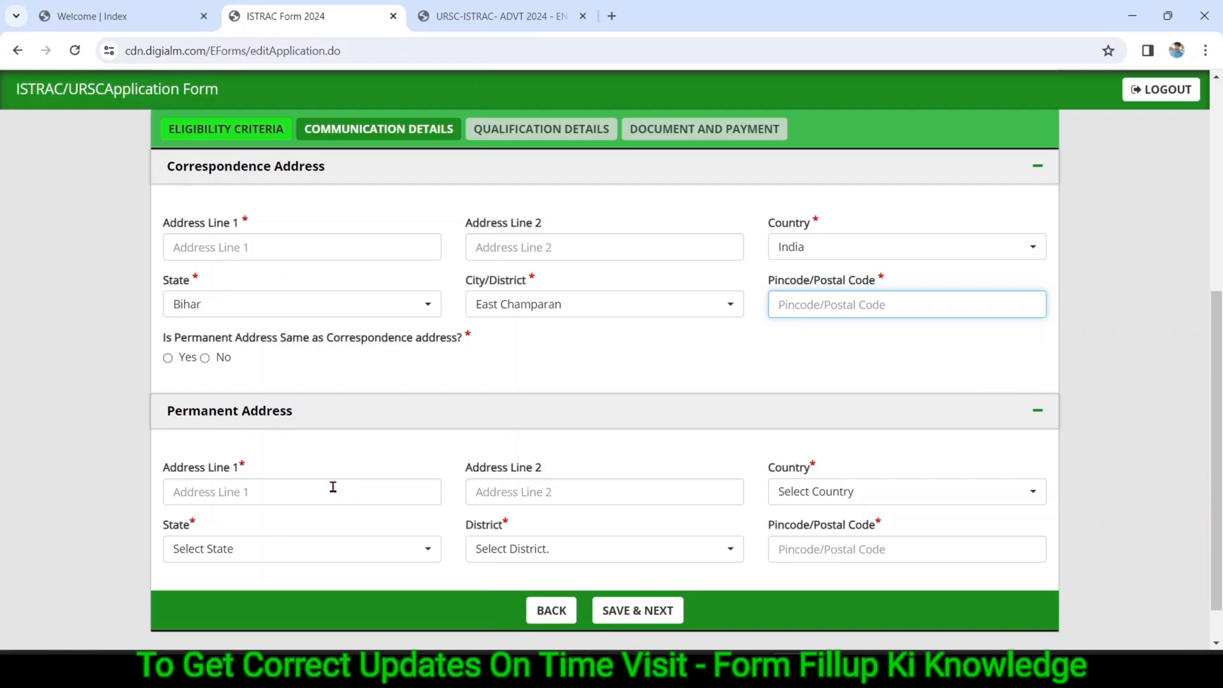
{"action": "left_click", "coordinate": [168, 361]}
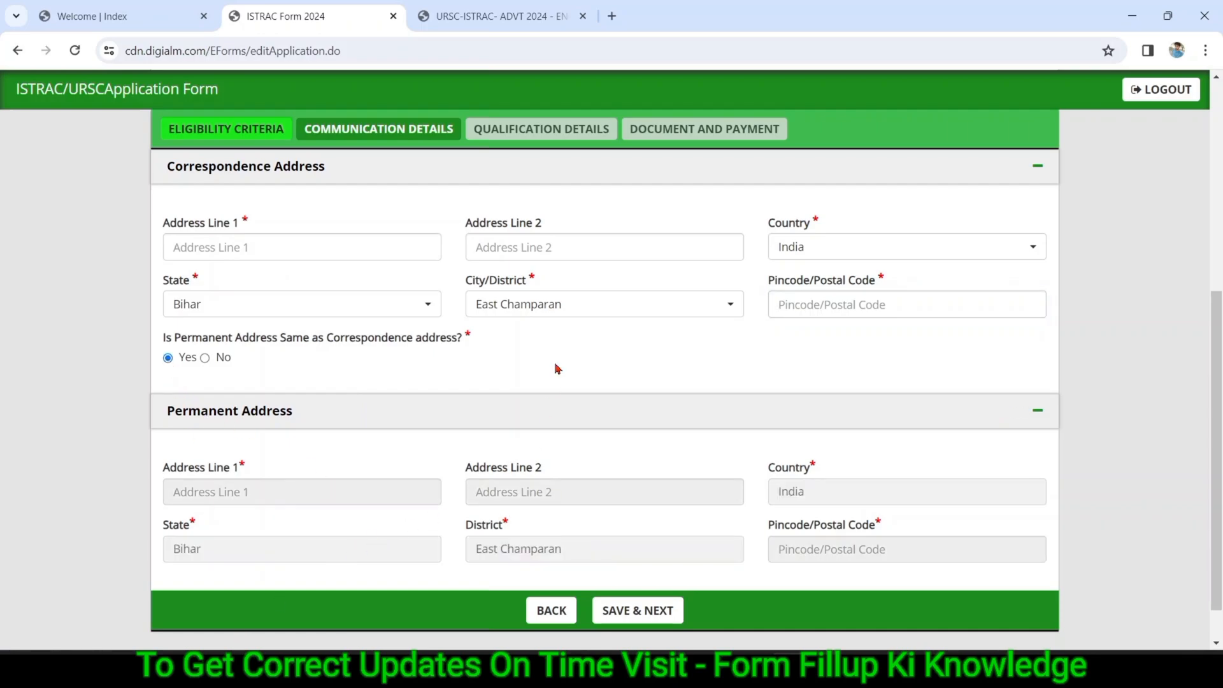
{"action": "left_click", "coordinate": [205, 358]}
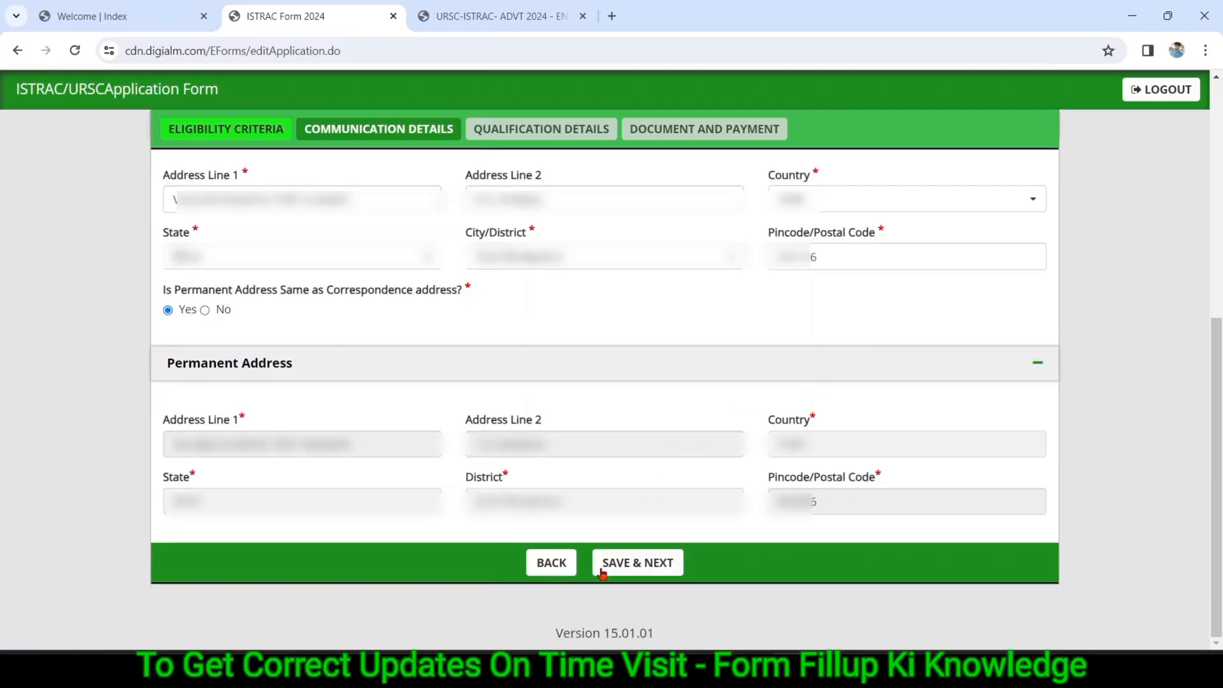
{"action": "left_click", "coordinate": [620, 567]}
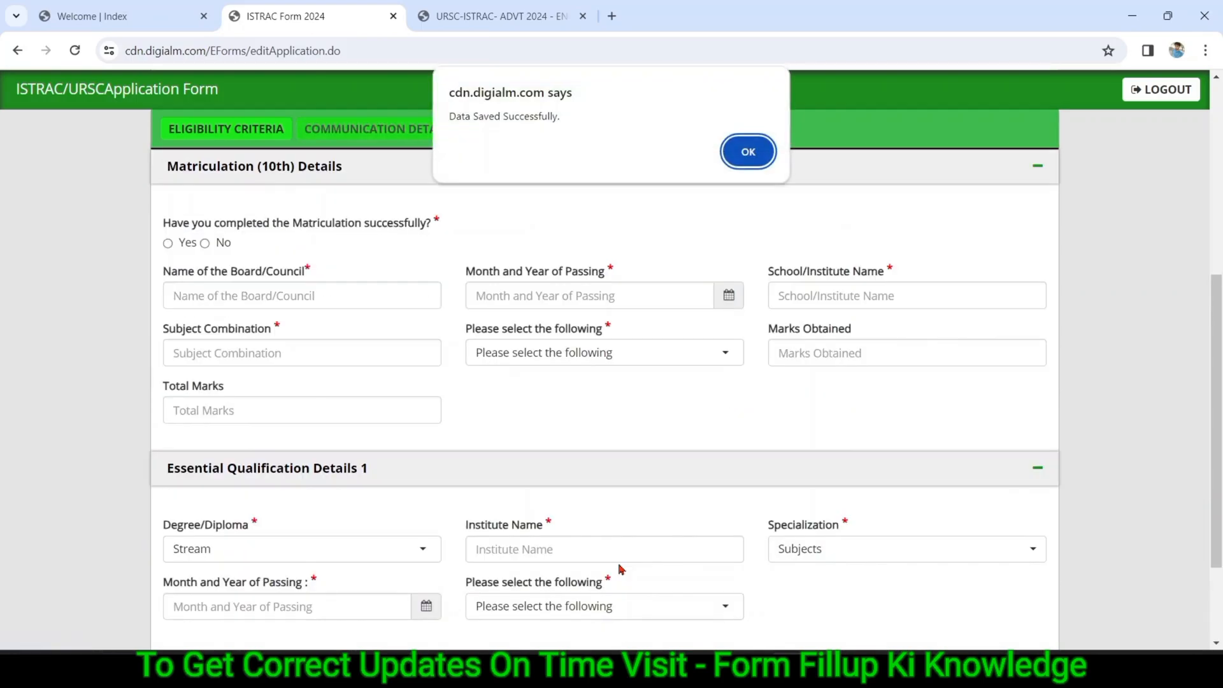
{"action": "left_click", "coordinate": [737, 159]}
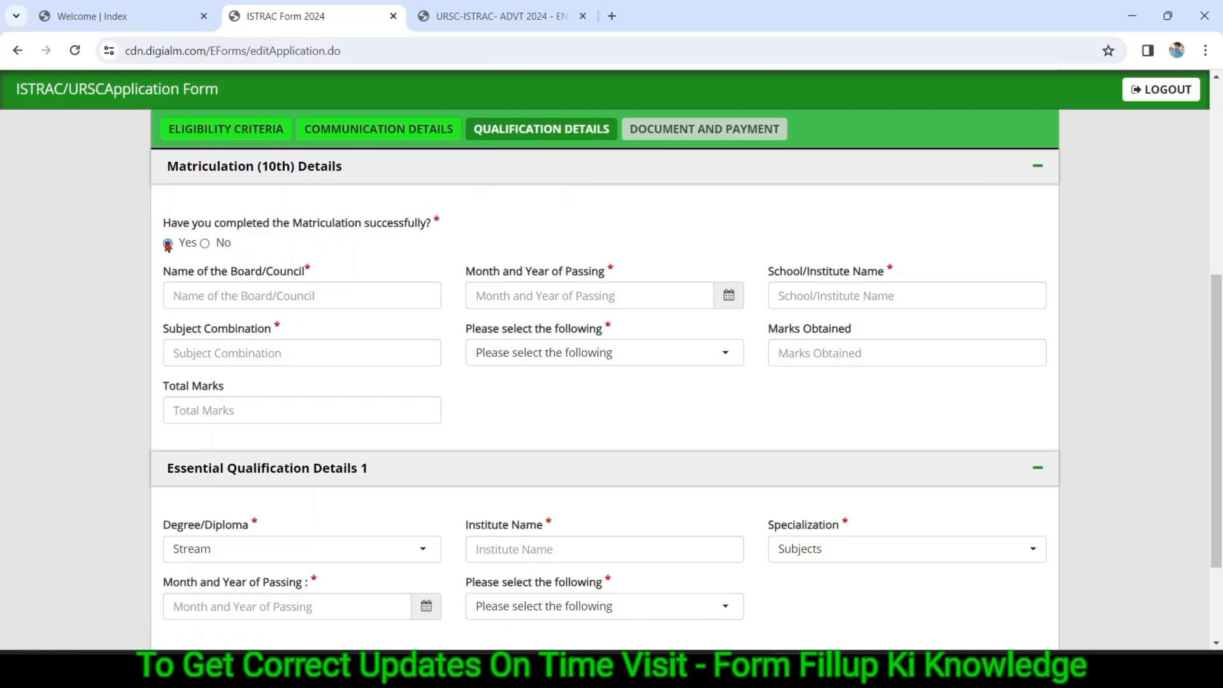
Confirm matriculation as completed with Yes and go through the board, passing date, school and subject combination fields
{"action": "left_click", "coordinate": [246, 296]}
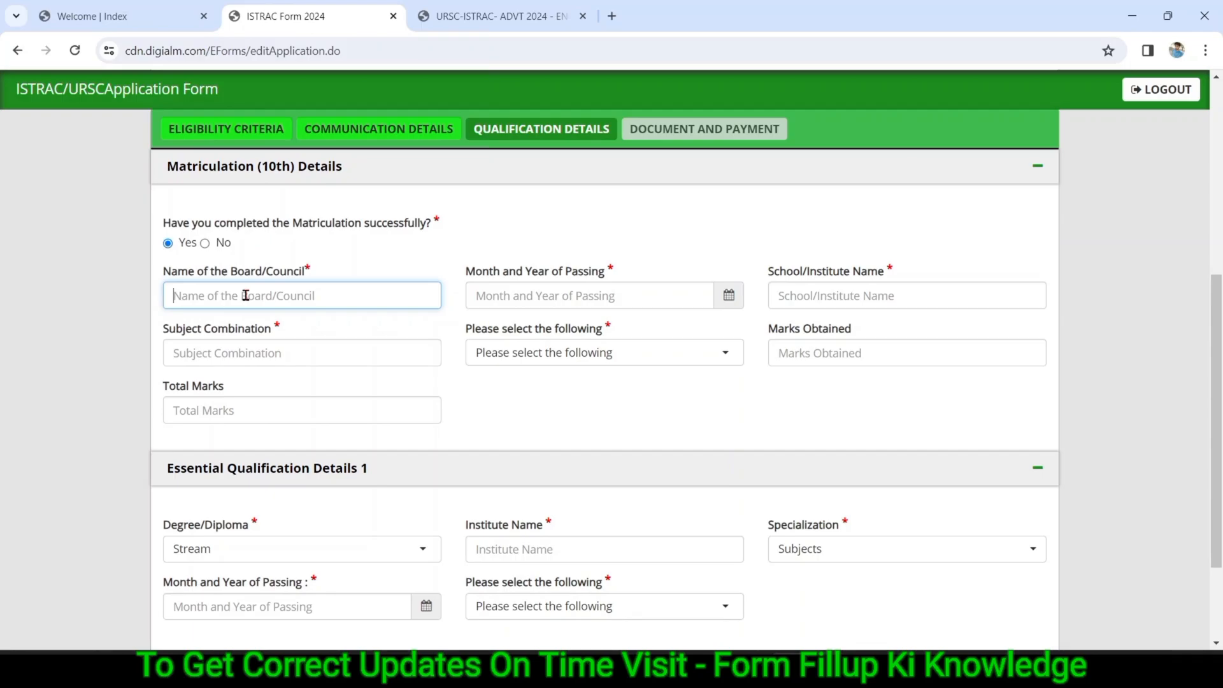
{"action": "left_click", "coordinate": [568, 298]}
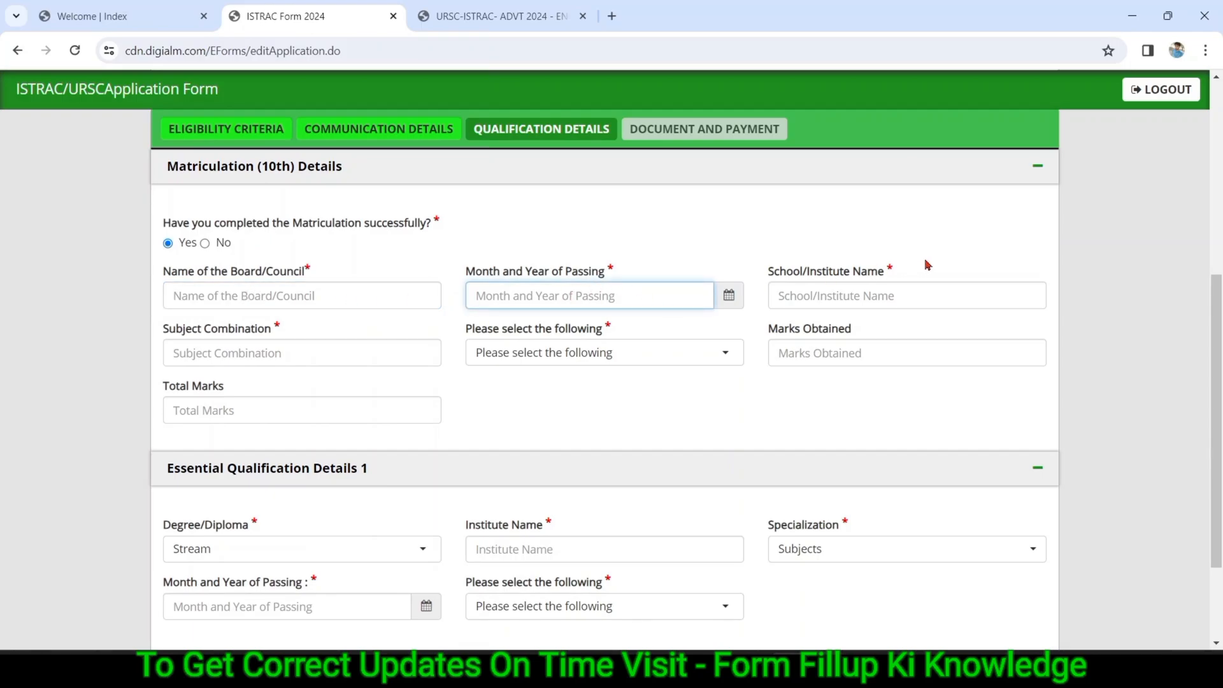
{"action": "left_click", "coordinate": [892, 286]}
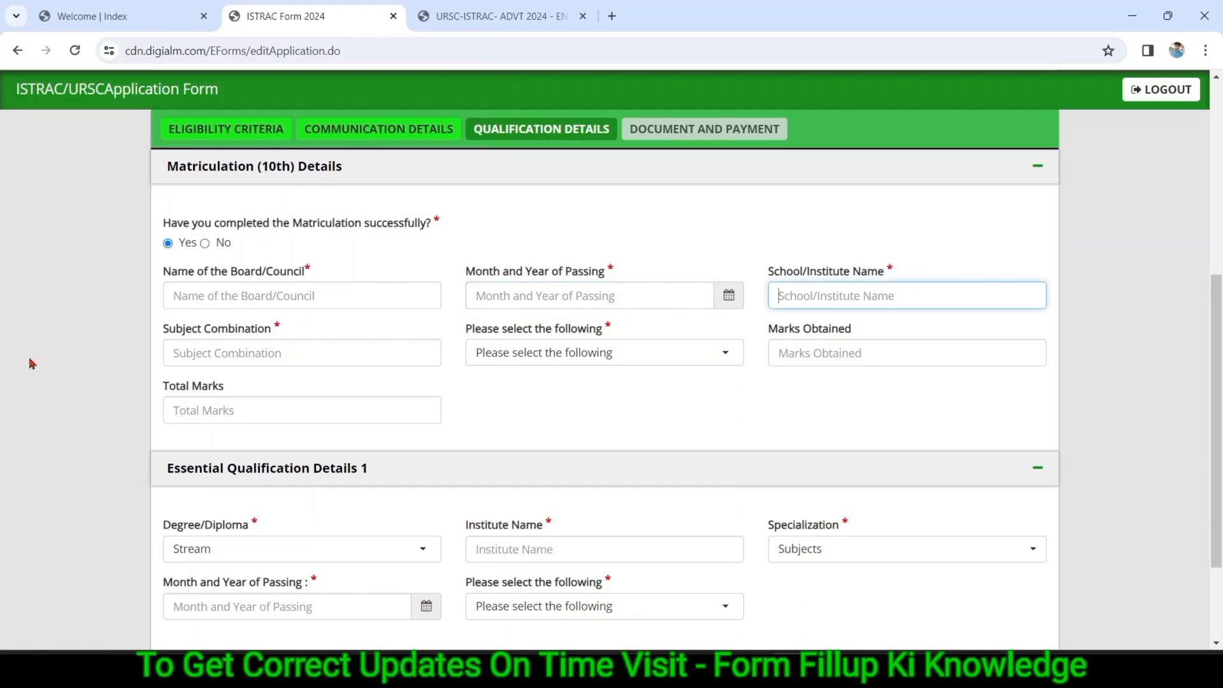
{"action": "left_click_drag", "start_coordinate": [165, 329], "coordinate": [272, 344]}
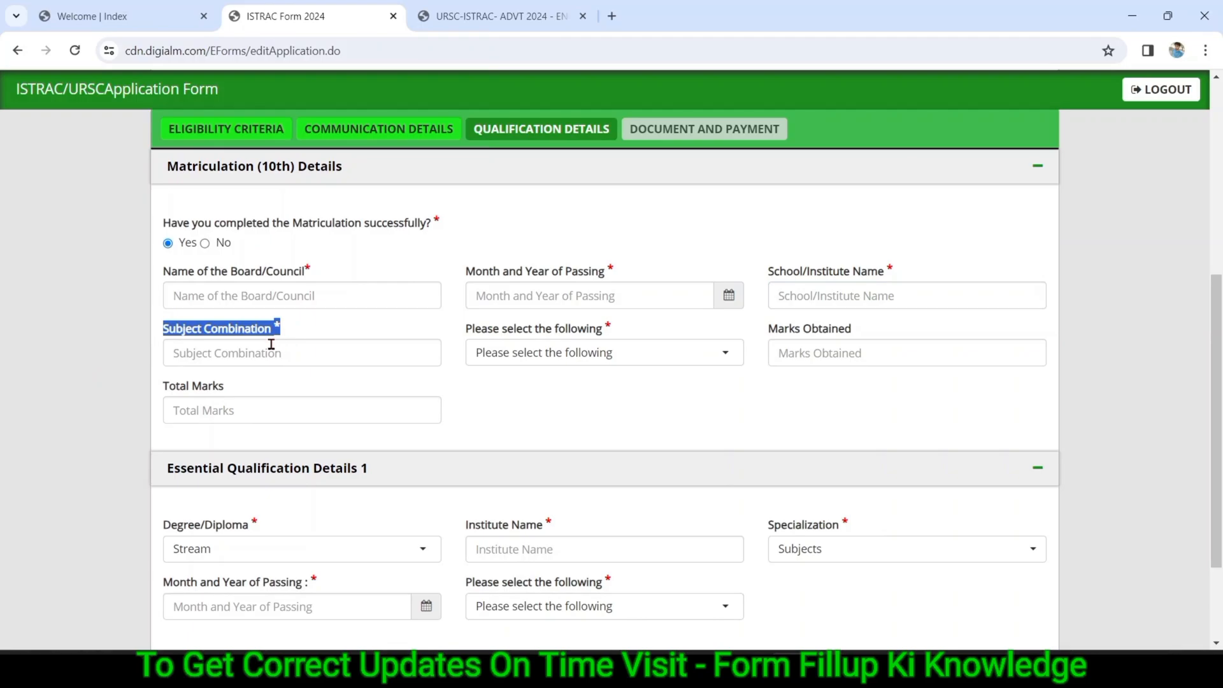
{"action": "left_click", "coordinate": [260, 352]}
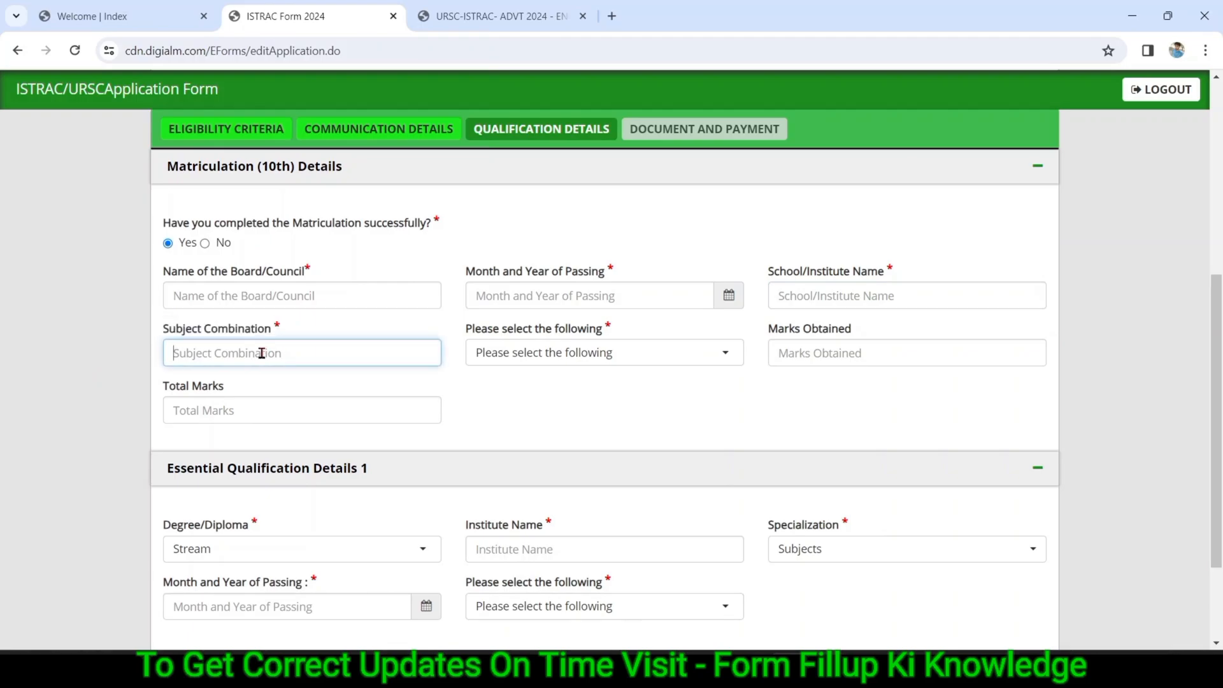
In the matriculation details, set the result type to Percentage and the total marks to 500
{"action": "left_click", "coordinate": [546, 358]}
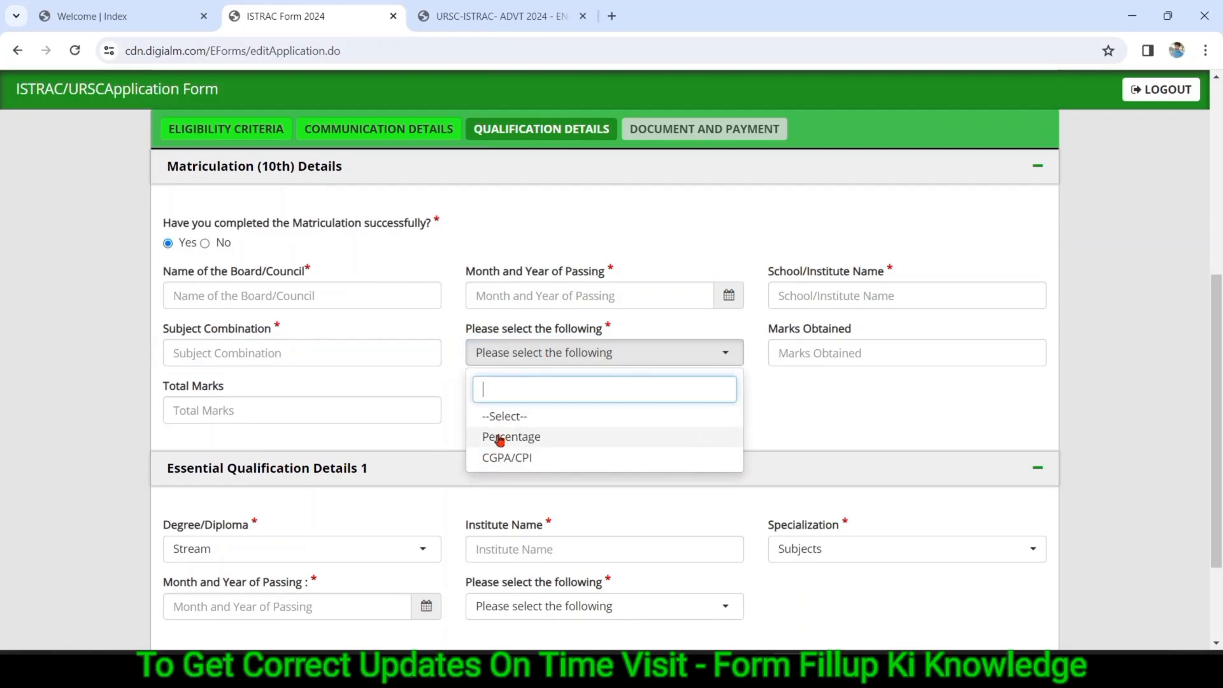
{"action": "left_click", "coordinate": [499, 439]}
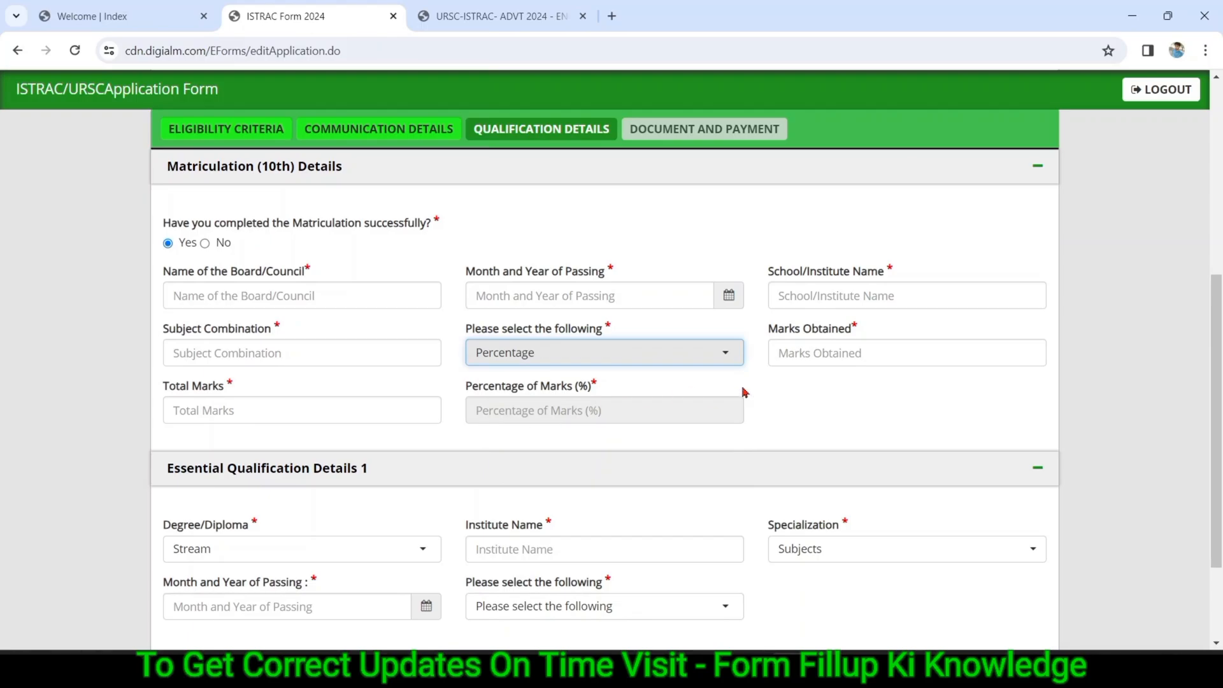
{"action": "left_click", "coordinate": [826, 353]}
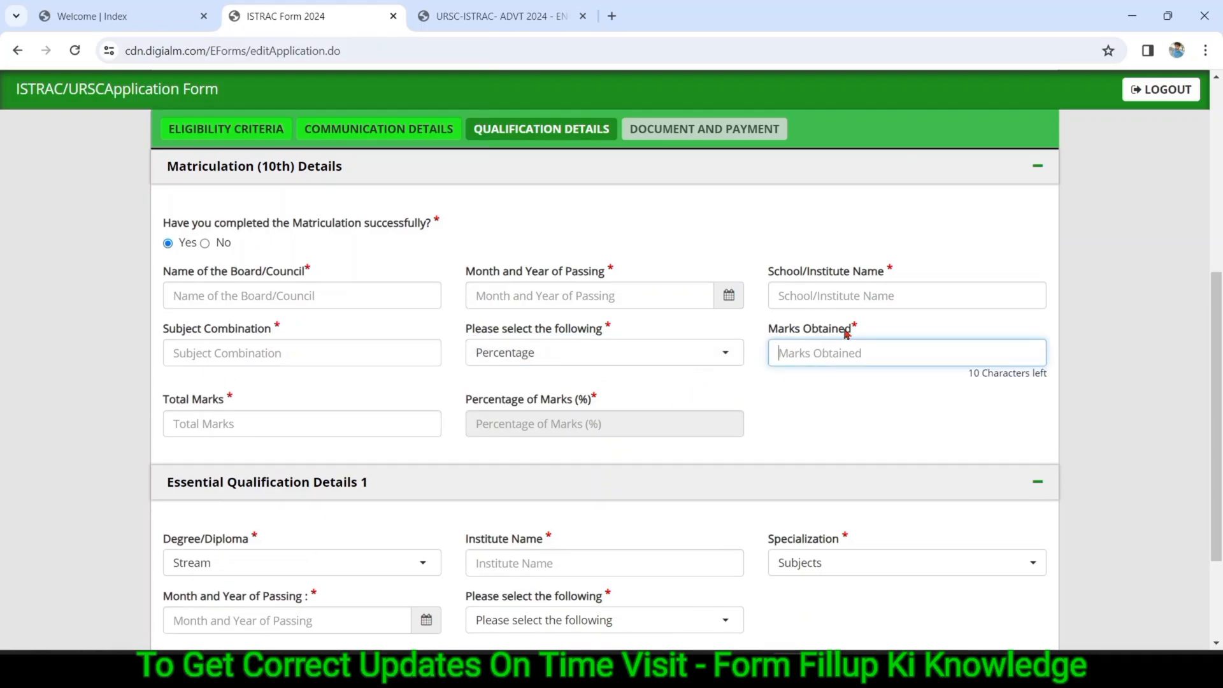
{"action": "type", "text": "5"}
{"action": "key", "text": "BackSpace"}
{"action": "left_click", "coordinate": [326, 413]}
{"action": "type", "text": "3"}
{"action": "key", "text": "BackSpace"}
{"action": "type", "text": "500"}
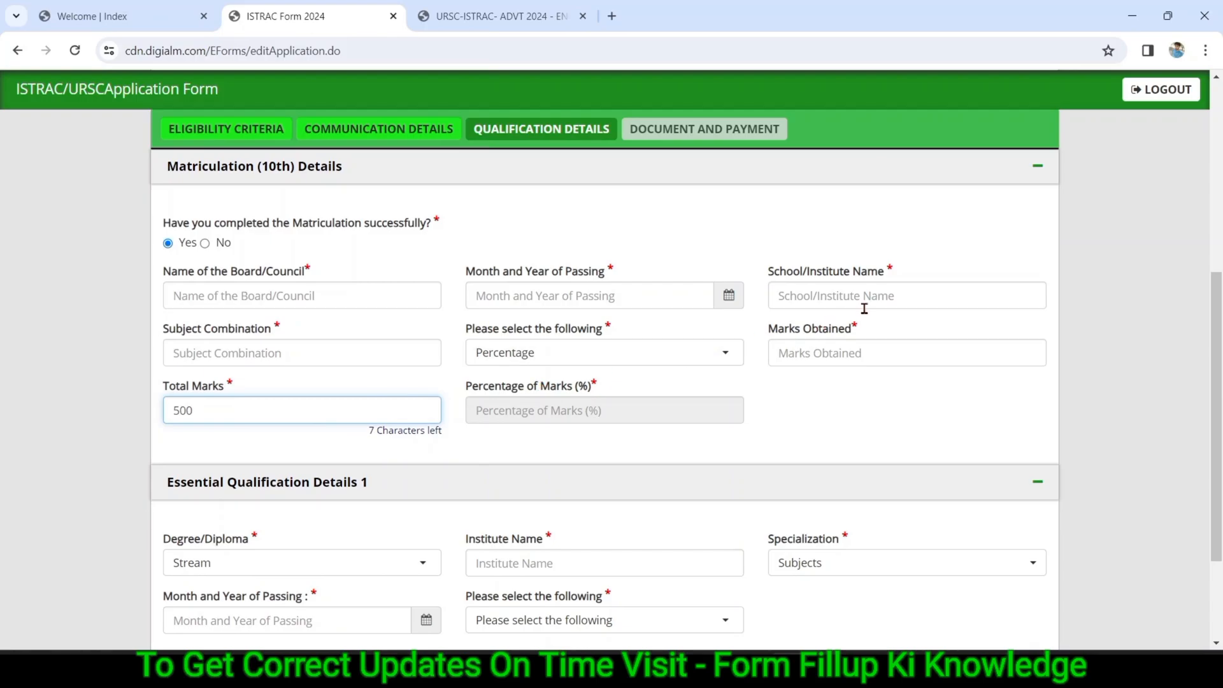
Enter 300 as the marks obtained in matriculation and check the percentage field
{"action": "left_click", "coordinate": [841, 340]}
{"action": "type", "text": "300"}
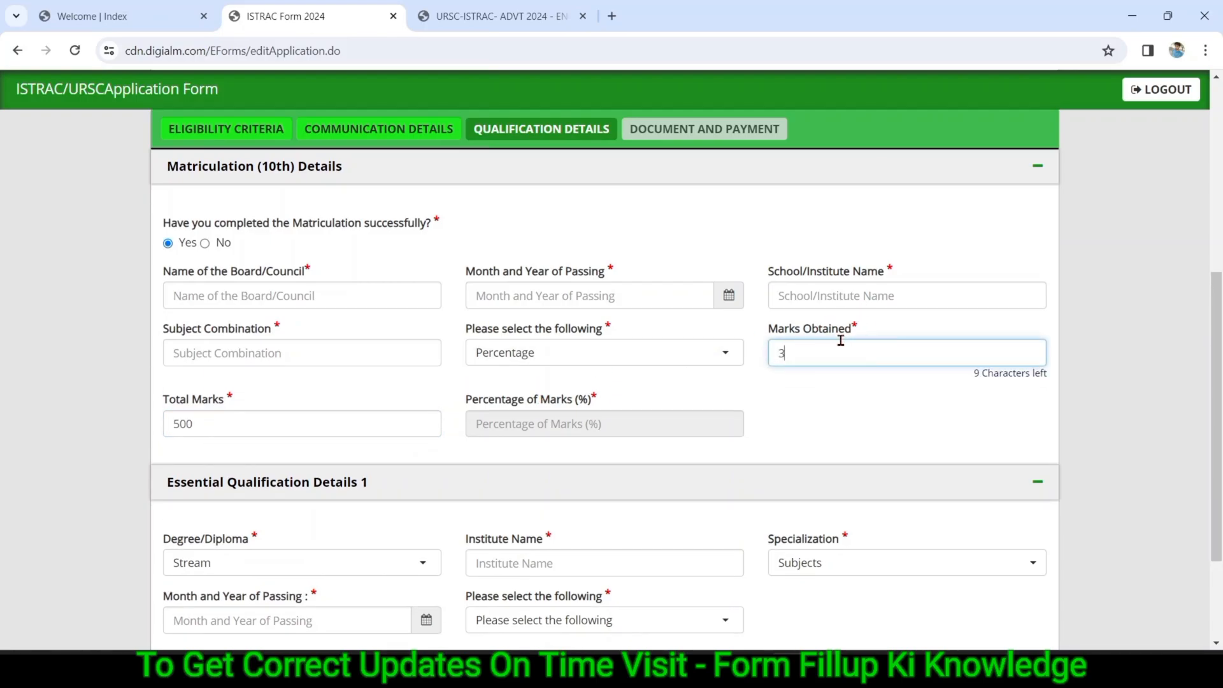
{"action": "left_click", "coordinate": [564, 430]}
{"action": "left_click", "coordinate": [500, 507]}
In Essential Qualification Details 1, set the degree to Diploma with first class and the specialization to Electronics Engineering
{"action": "scroll", "coordinate": [501, 506], "scroll_direction": "down", "scroll_amount": 1}
{"action": "scroll", "coordinate": [500, 506], "scroll_direction": "down", "scroll_amount": 2}
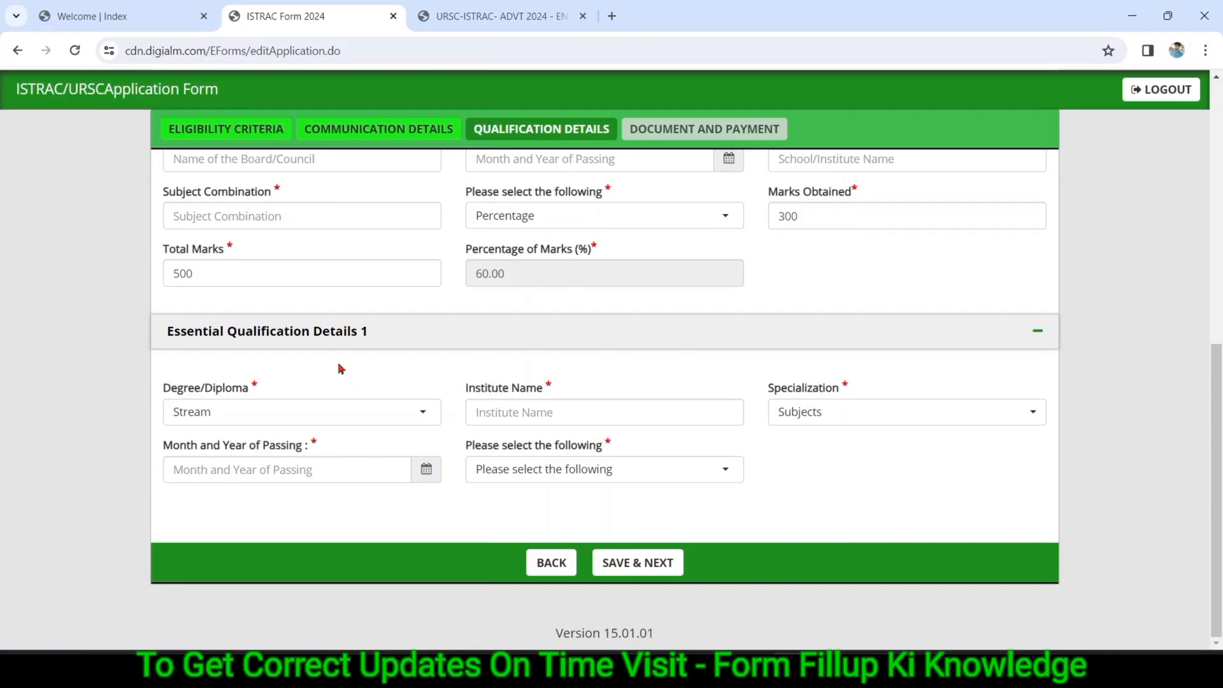
{"action": "left_click", "coordinate": [314, 413]}
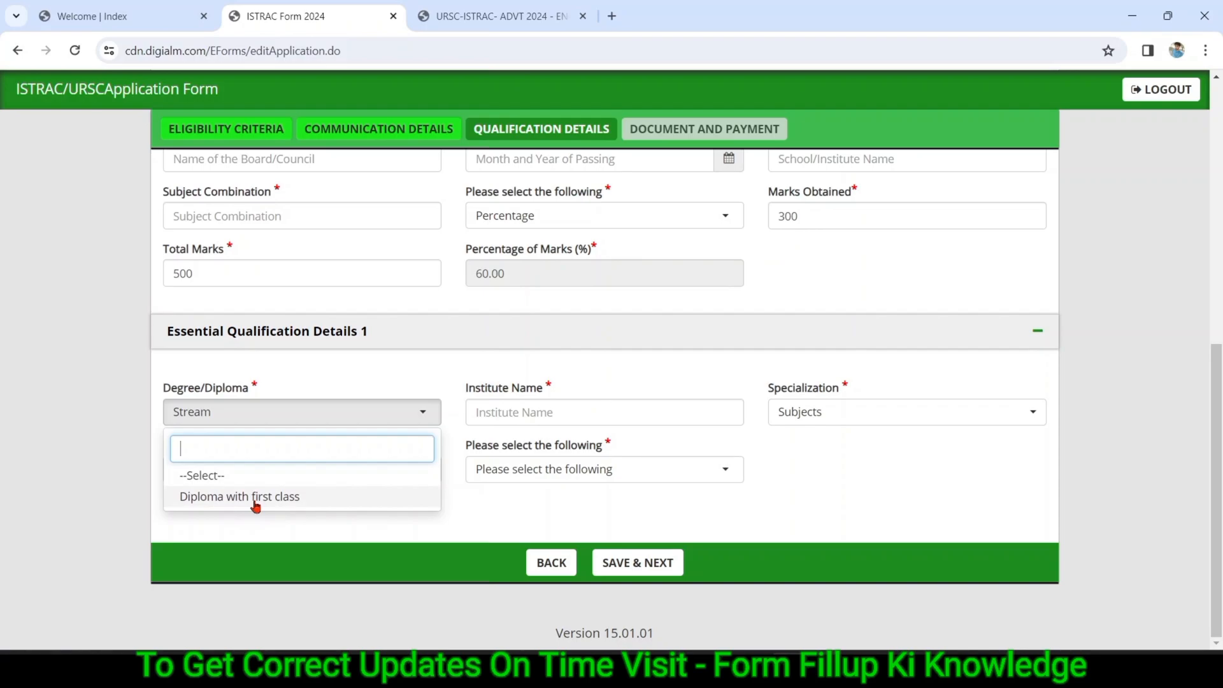
{"action": "left_click", "coordinate": [255, 503]}
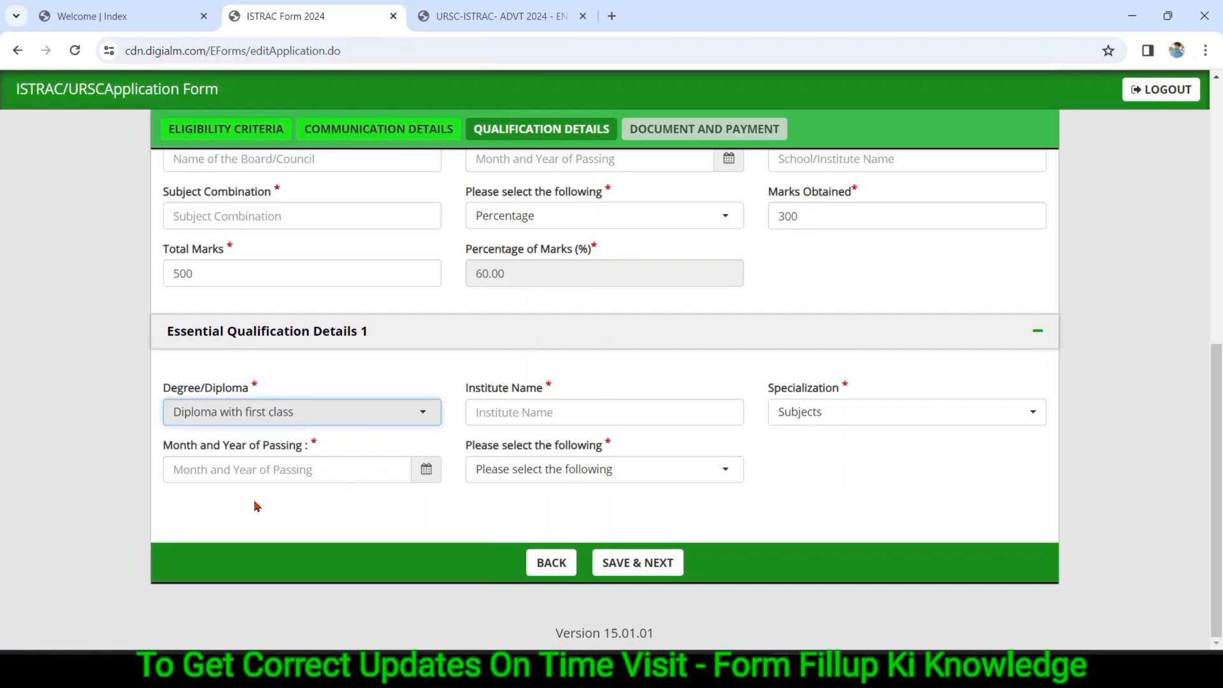
{"action": "left_click", "coordinate": [547, 415]}
{"action": "left_click", "coordinate": [879, 411]}
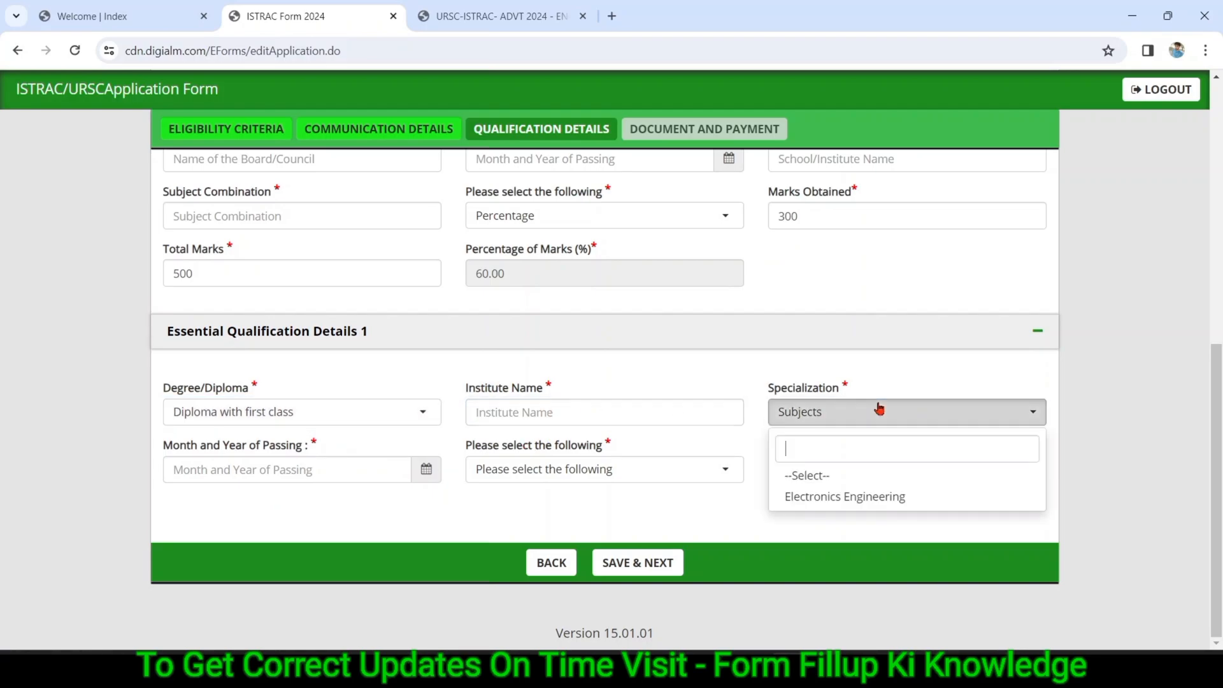
{"action": "left_click", "coordinate": [835, 500]}
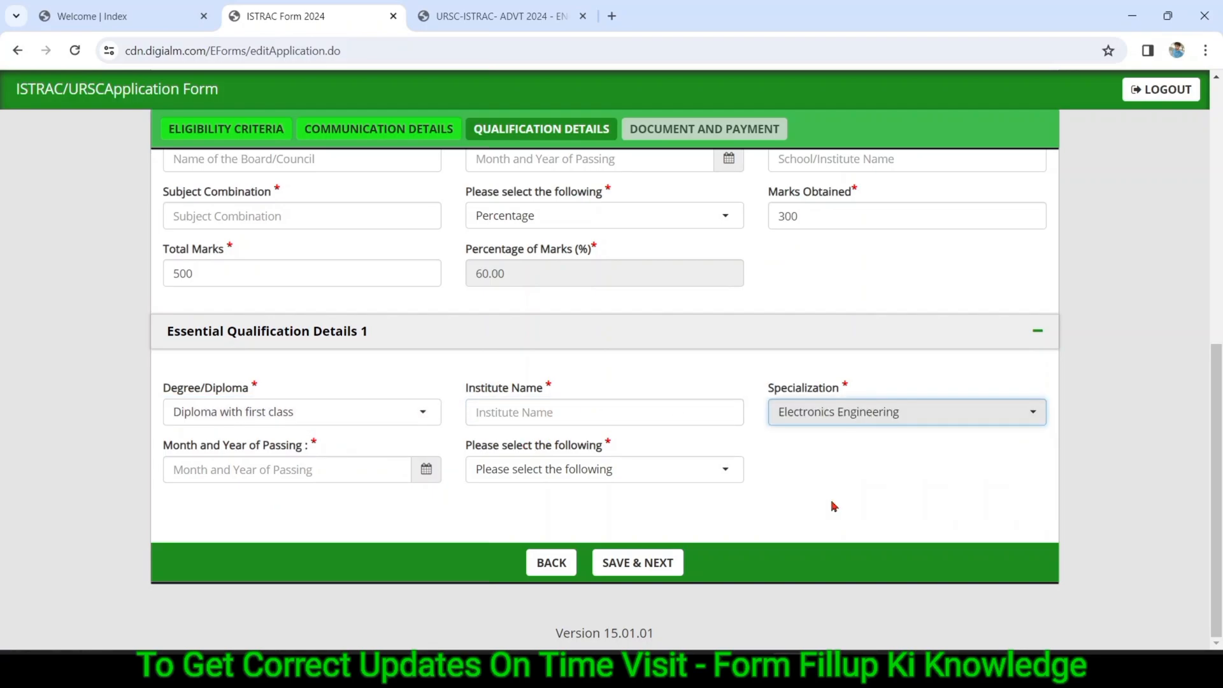
Set the diploma's result type to Percentage, with passing date 12/2023, marks obtained 1533 and total marks 2250
{"action": "left_click", "coordinate": [230, 472]}
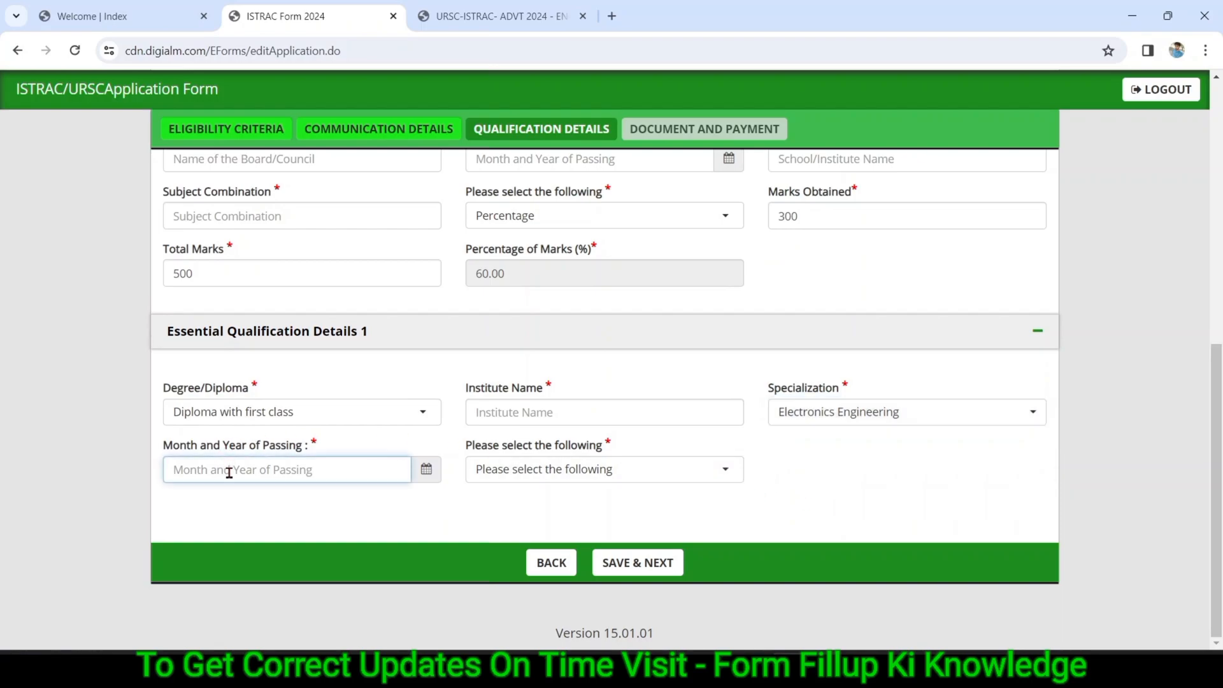
{"action": "left_click", "coordinate": [515, 483]}
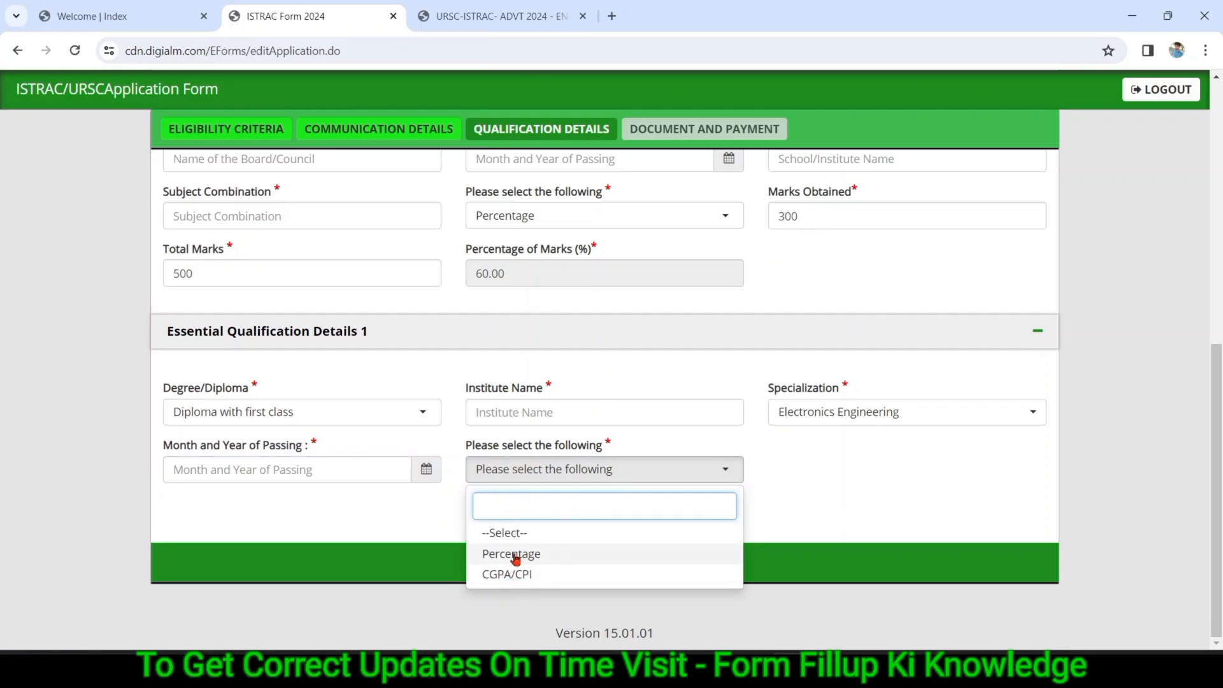
{"action": "left_click", "coordinate": [515, 556]}
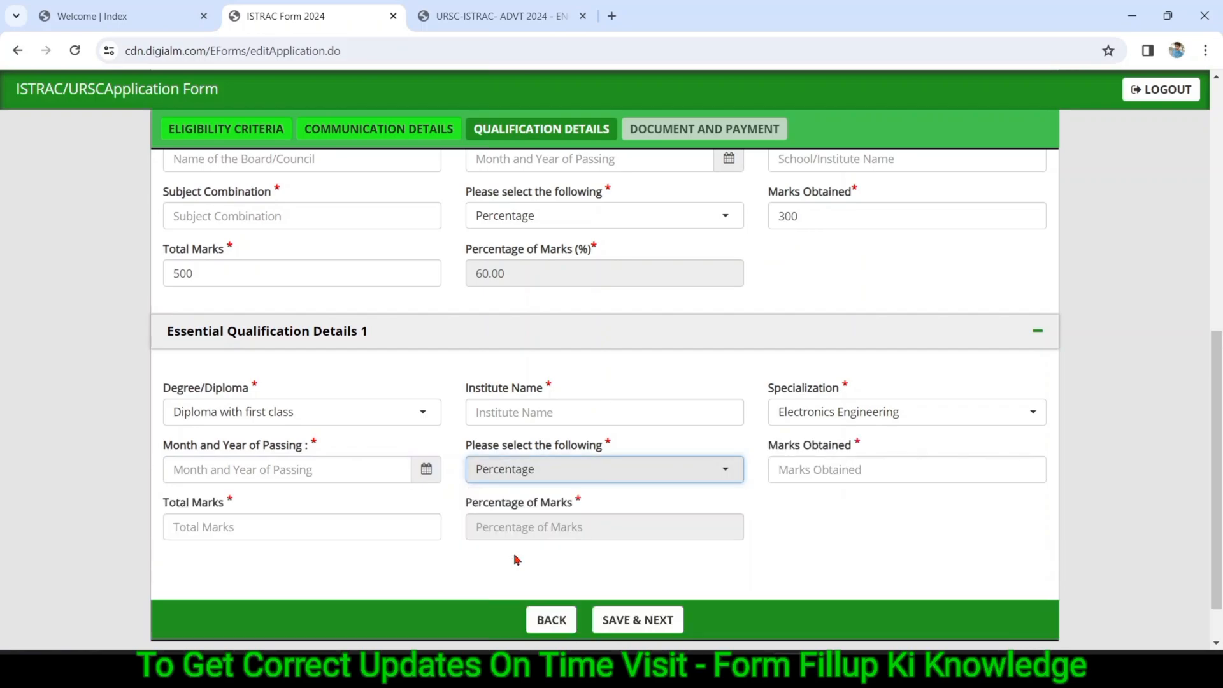
{"action": "left_click", "coordinate": [798, 463]}
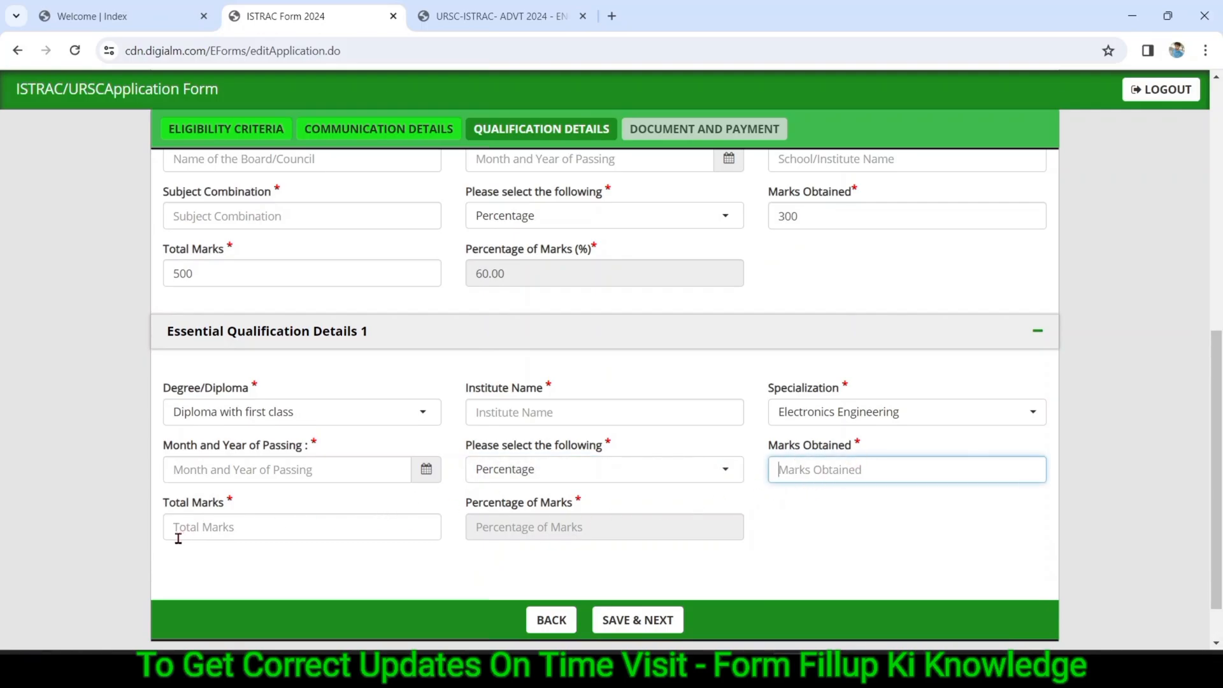
{"action": "left_click", "coordinate": [223, 520]}
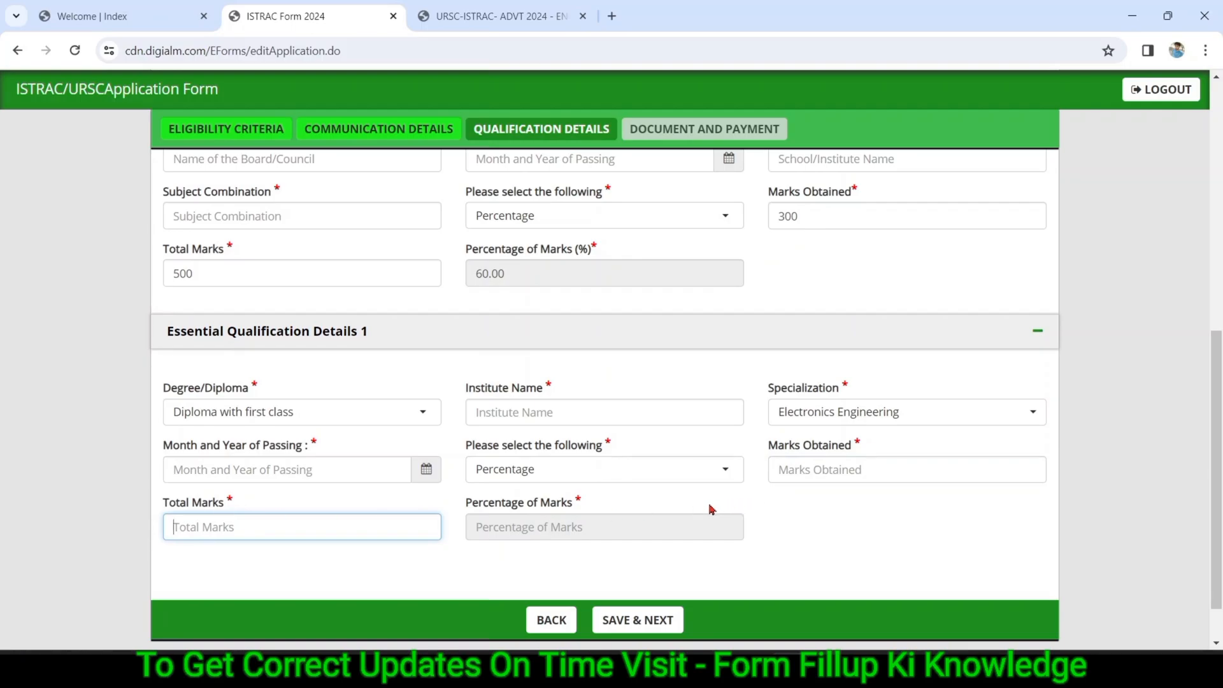
{"action": "left_click", "coordinate": [630, 539]}
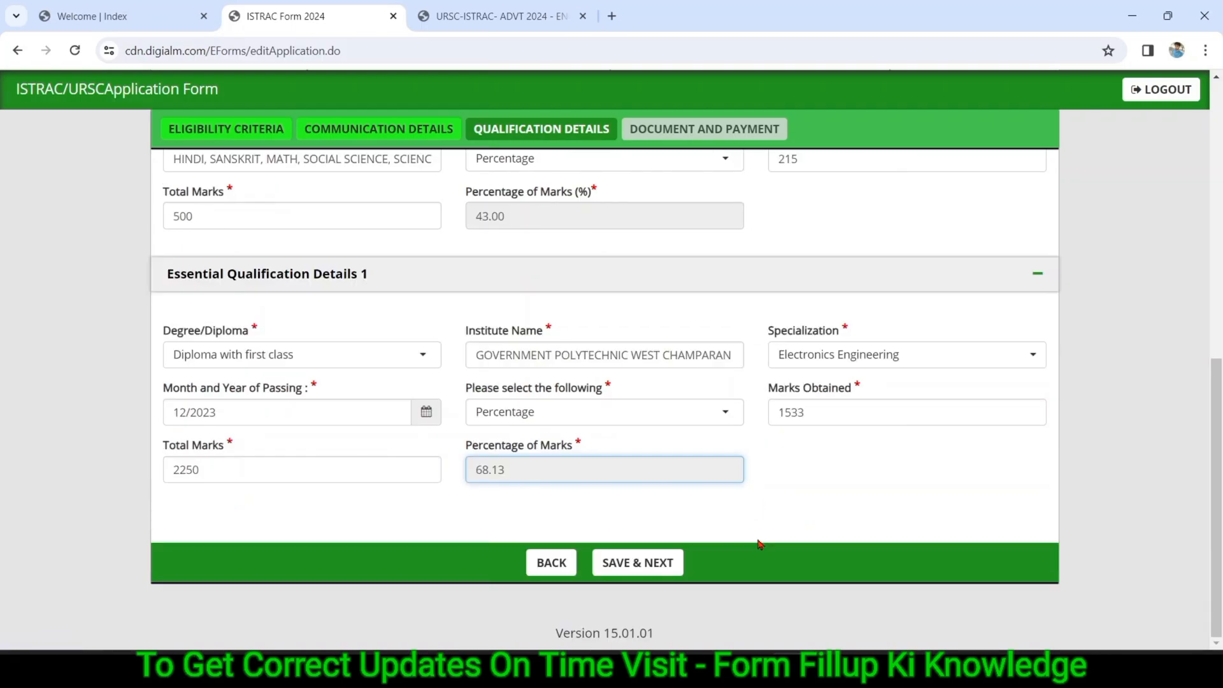
Save the qualification details and review the documents required for upload, including the Income & Asset Certificate
{"action": "left_click", "coordinate": [681, 565]}
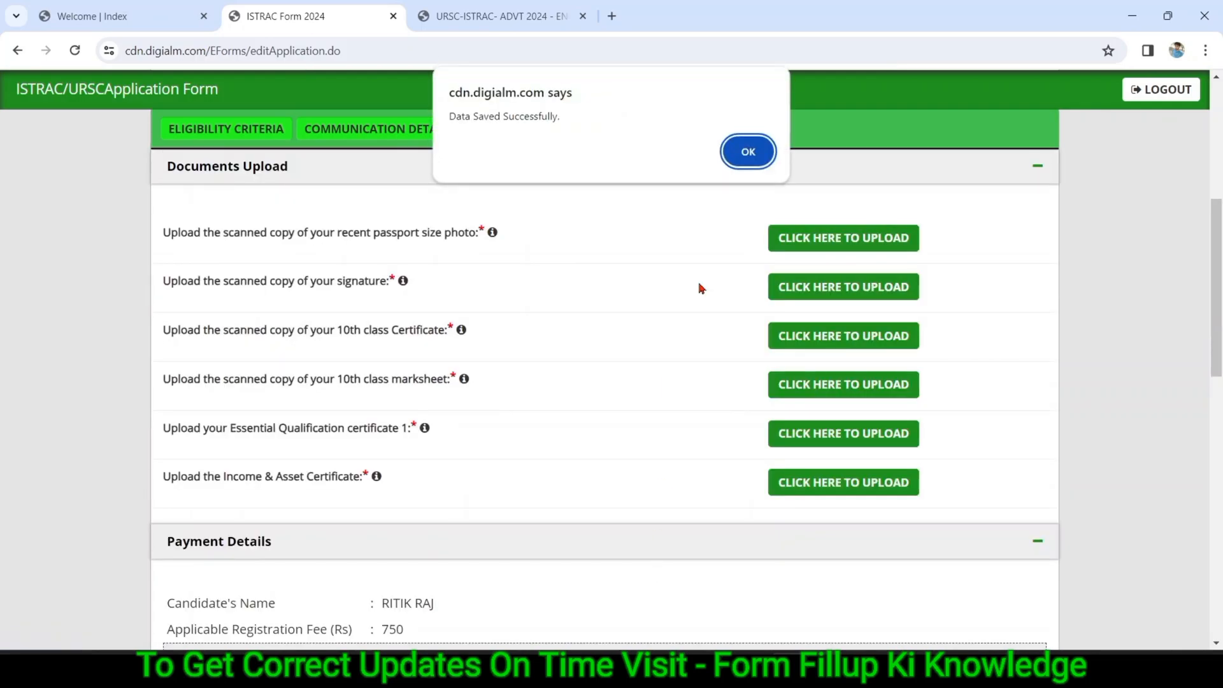
{"action": "left_click", "coordinate": [746, 162]}
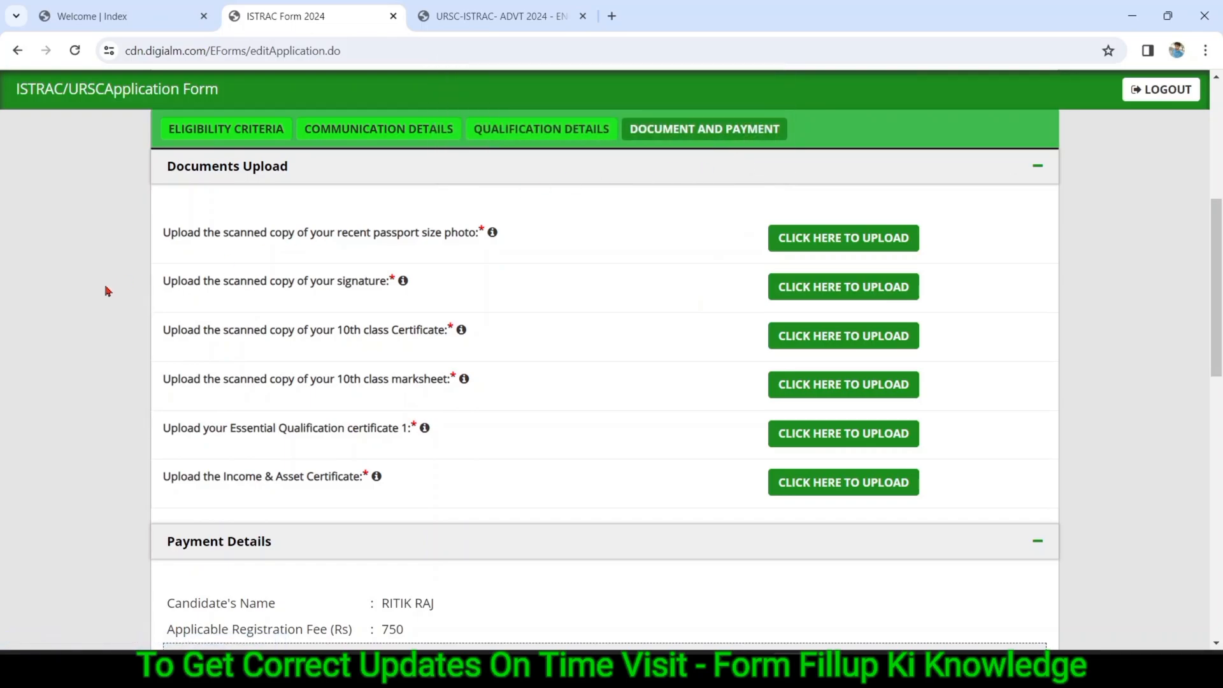
{"action": "scroll", "coordinate": [107, 290], "scroll_direction": "up", "scroll_amount": 5}
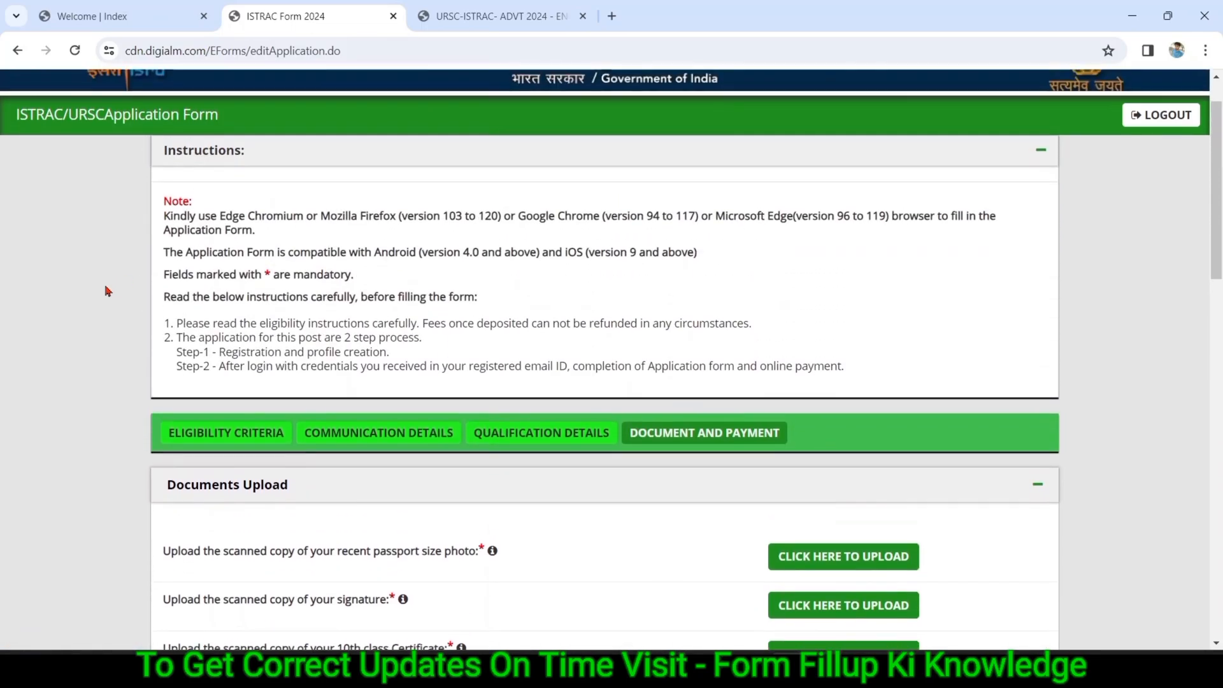
{"action": "scroll", "coordinate": [107, 290], "scroll_direction": "up", "scroll_amount": 1}
{"action": "scroll", "coordinate": [107, 291], "scroll_direction": "down", "scroll_amount": 5}
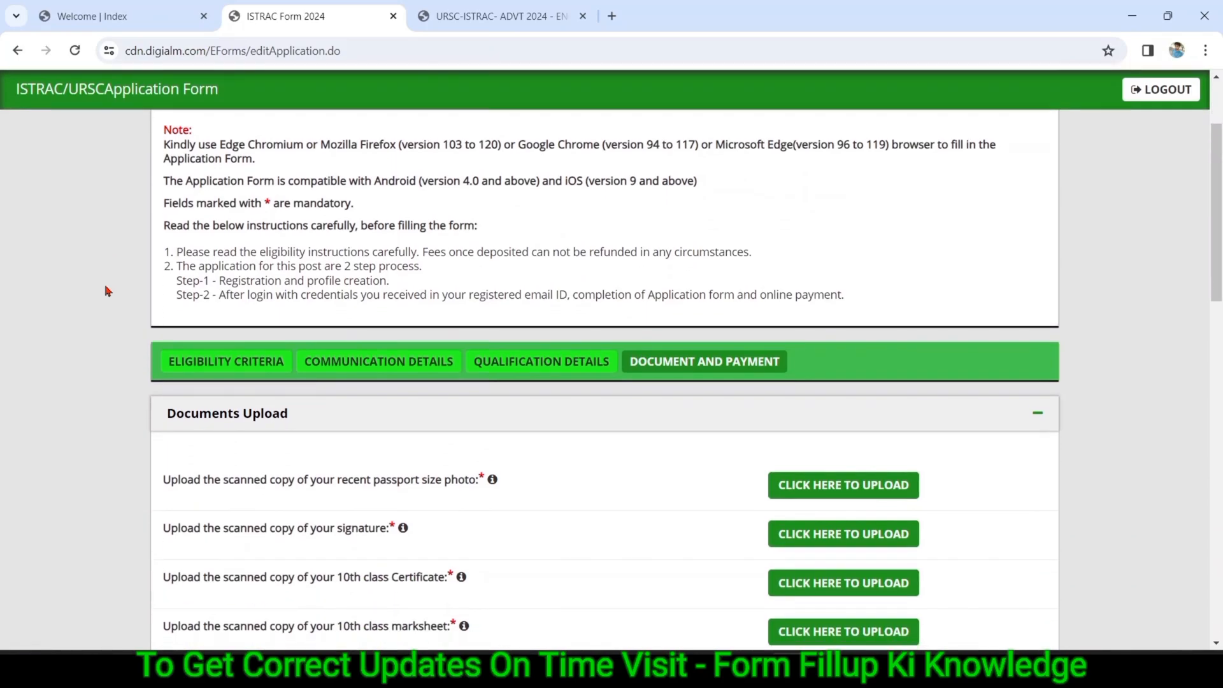
{"action": "scroll", "coordinate": [107, 291], "scroll_direction": "down", "scroll_amount": 1}
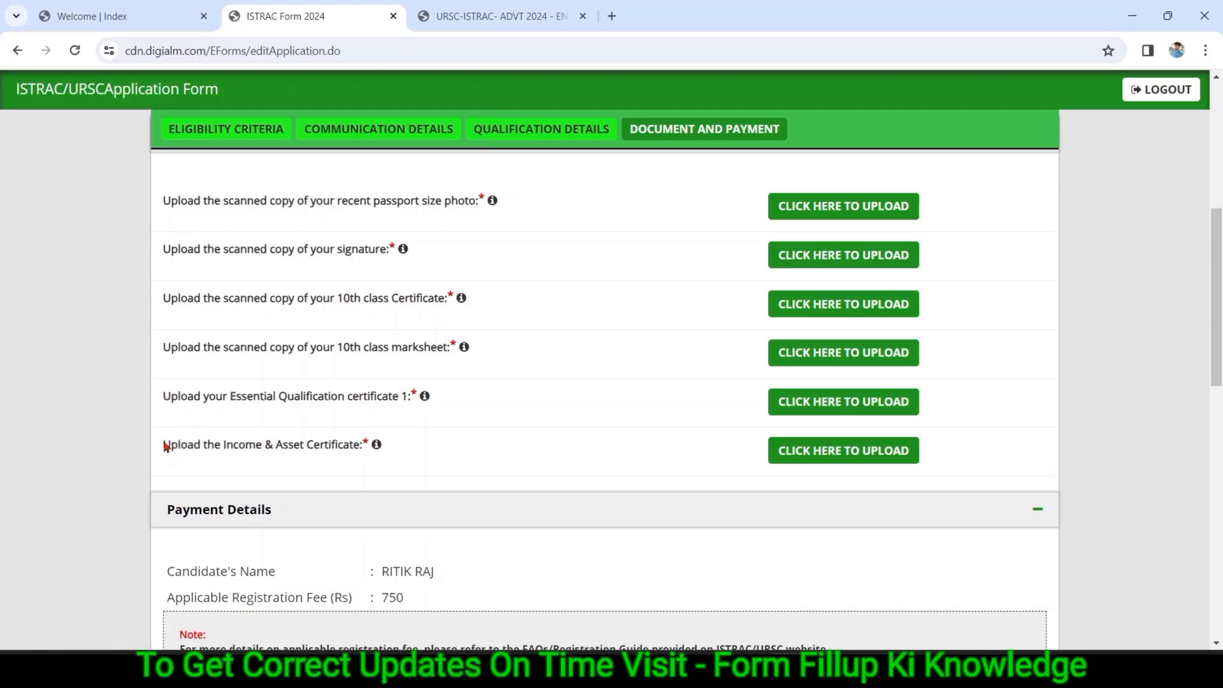
{"action": "left_click_drag", "start_coordinate": [164, 446], "coordinate": [372, 454]}
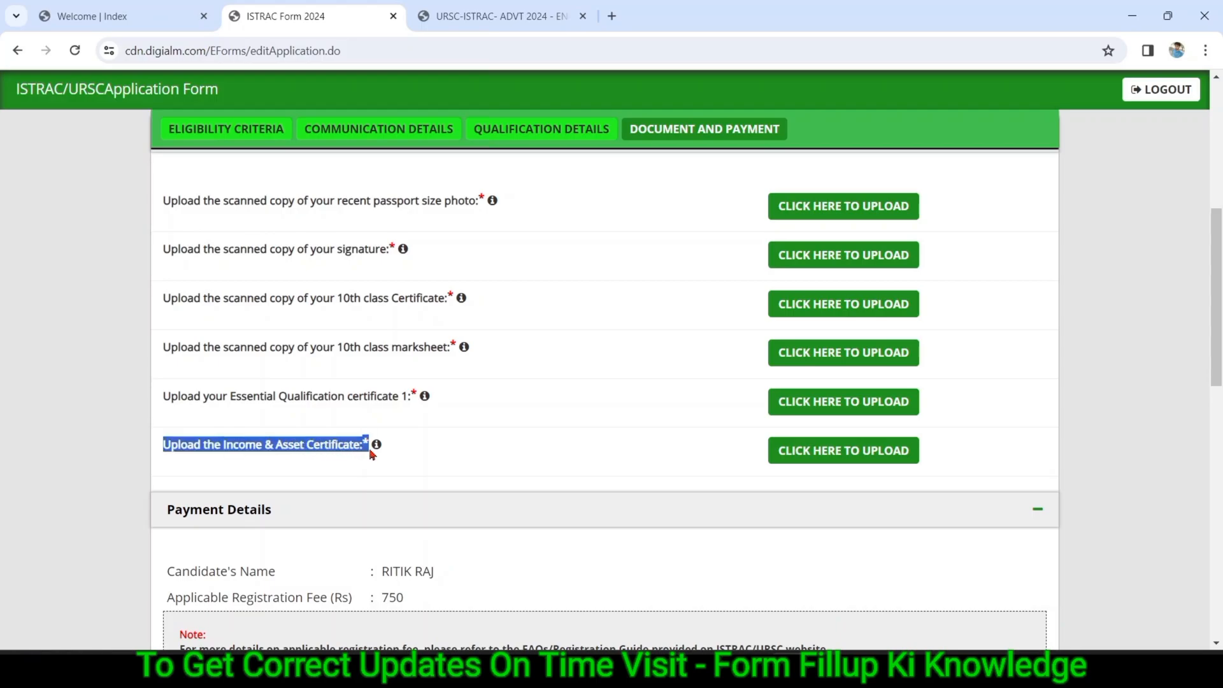
Check the upload instructions for the passport size photograph
{"action": "left_click", "coordinate": [813, 210]}
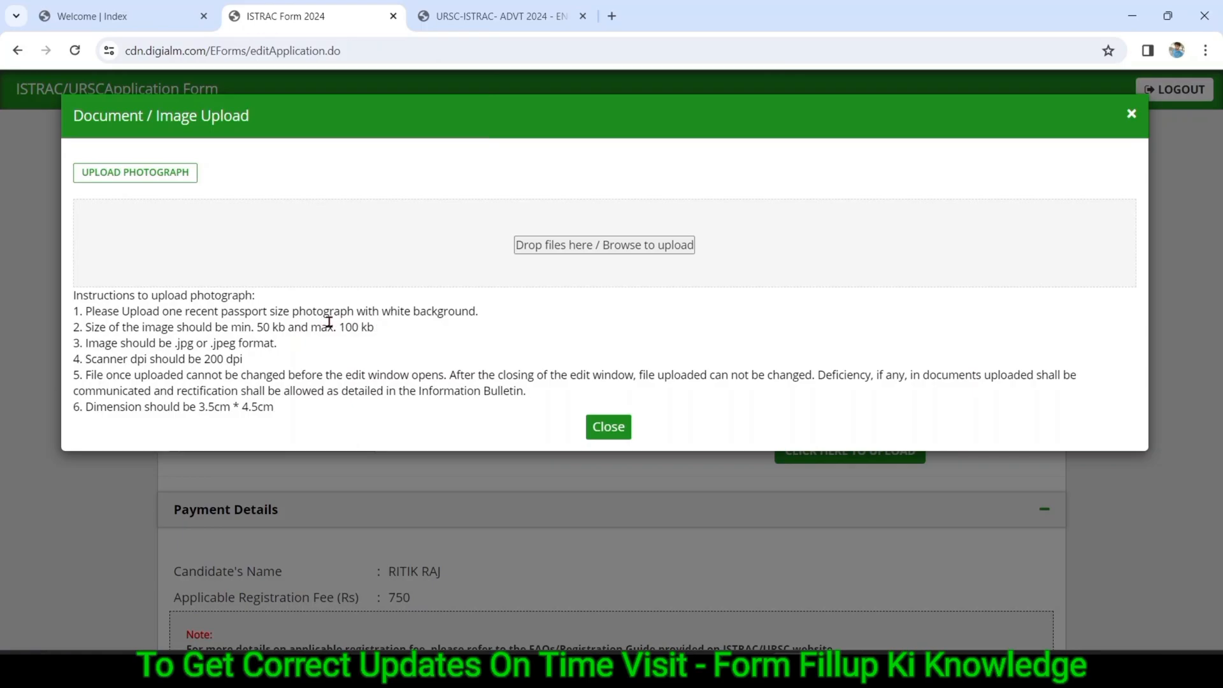
{"action": "left_click", "coordinate": [607, 427]}
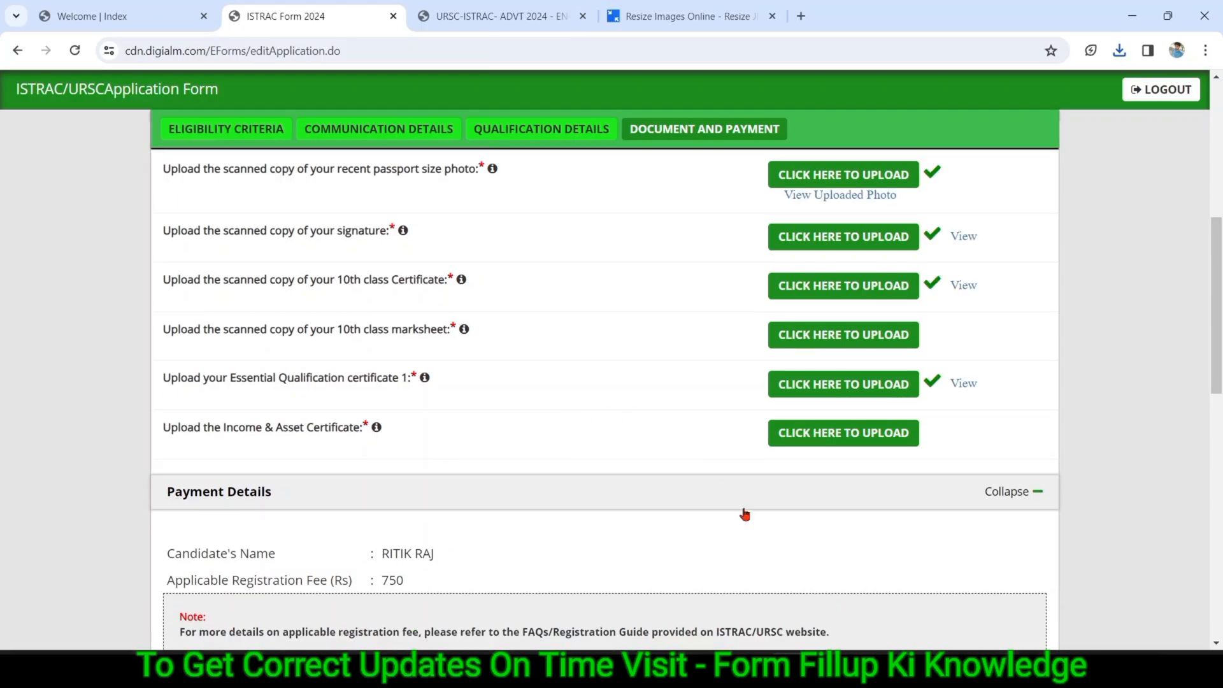
Upload Certificate EWS (6).pdf as the Income & Asset Certificate
{"action": "left_click", "coordinate": [809, 444]}
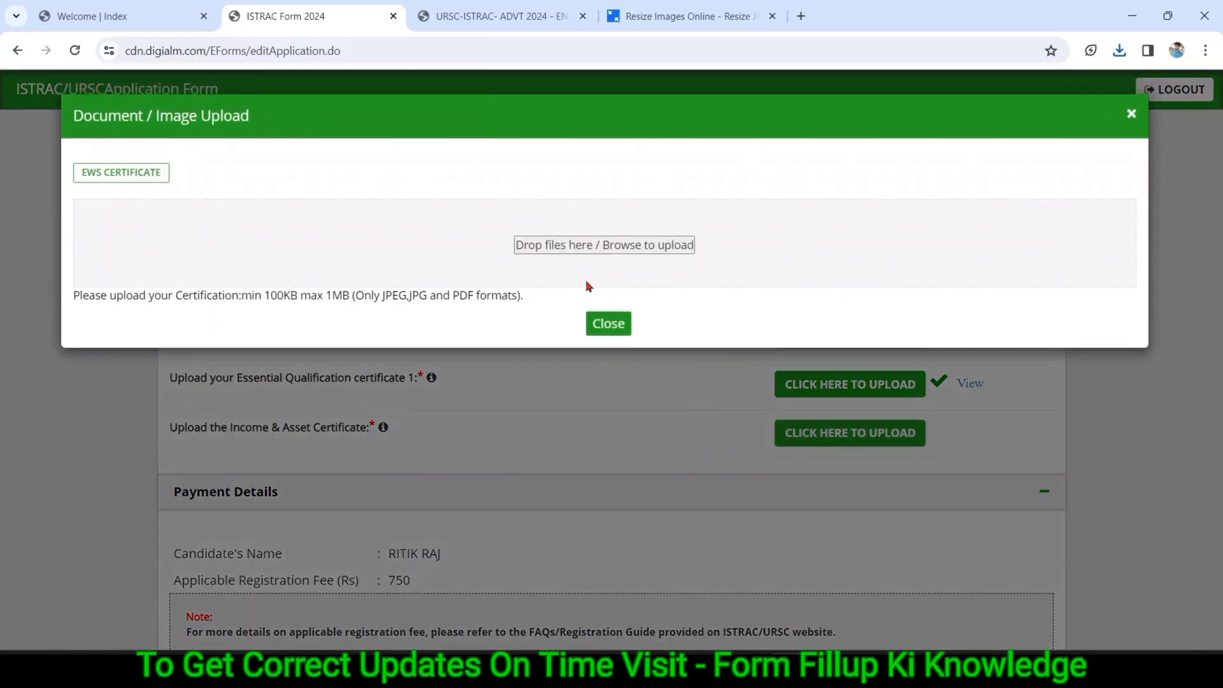
{"action": "left_click", "coordinate": [565, 247]}
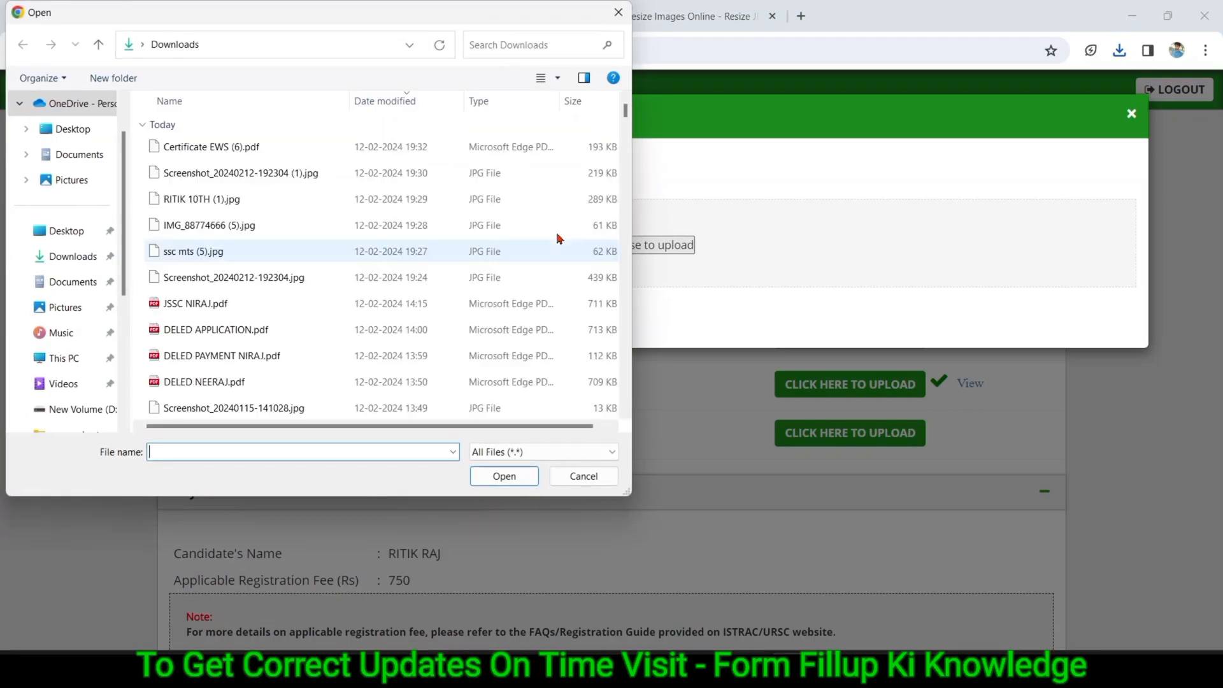
{"action": "double_click", "coordinate": [457, 148]}
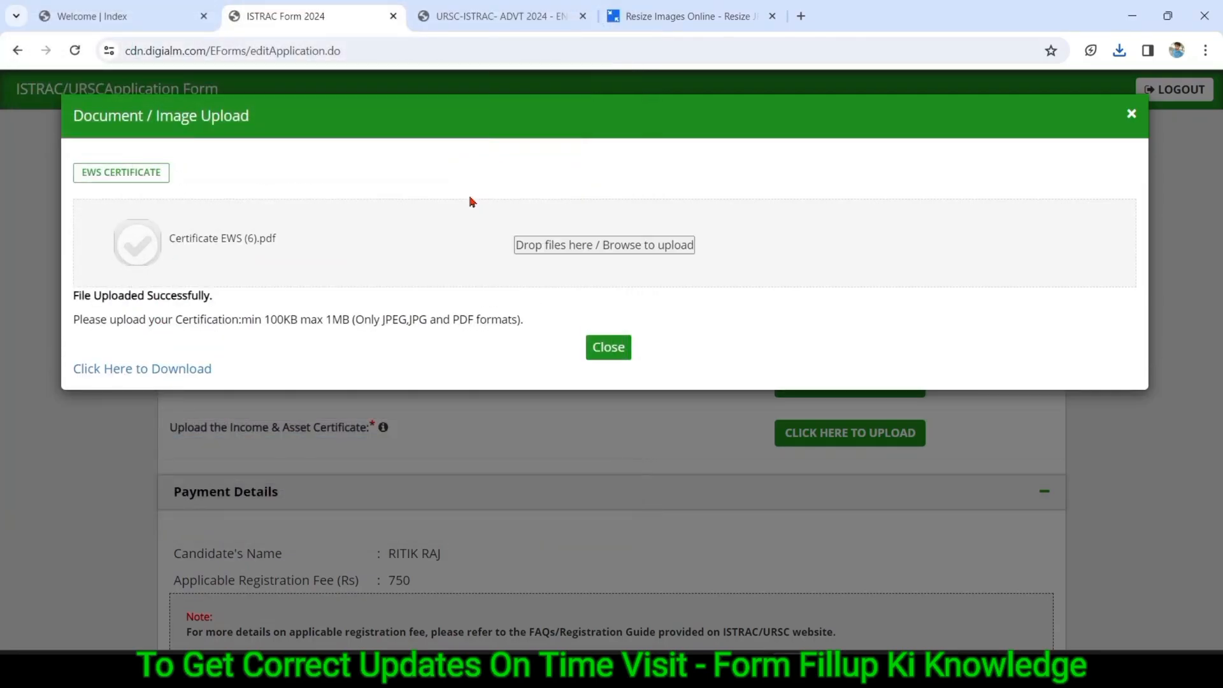
{"action": "left_click", "coordinate": [611, 348]}
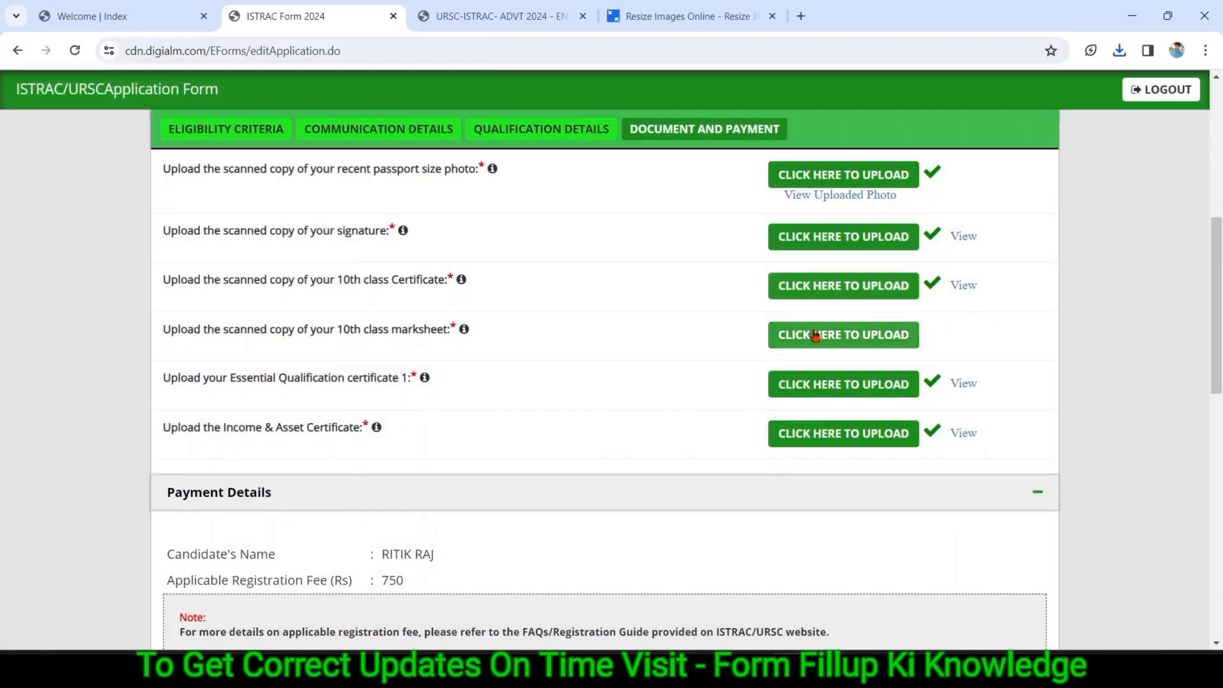
Upload the candidate's 10th class JPG scan from the Downloads folder as the 10th class marksheet
{"action": "left_click", "coordinate": [806, 343]}
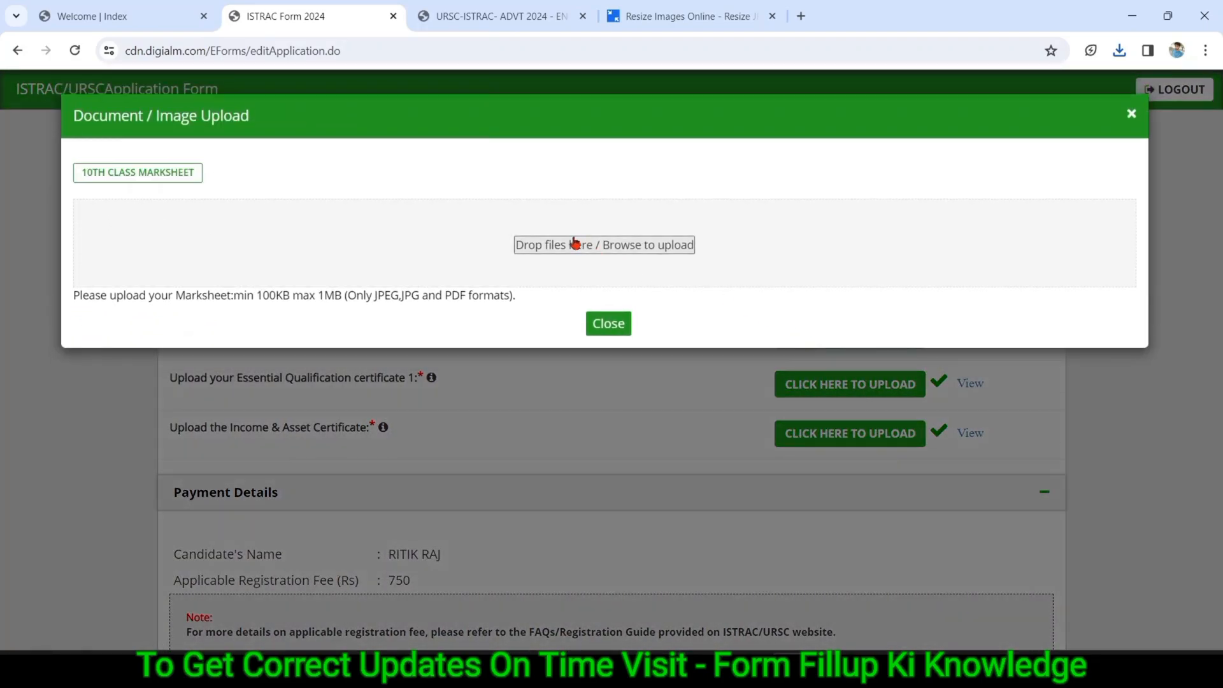
{"action": "left_click", "coordinate": [575, 245]}
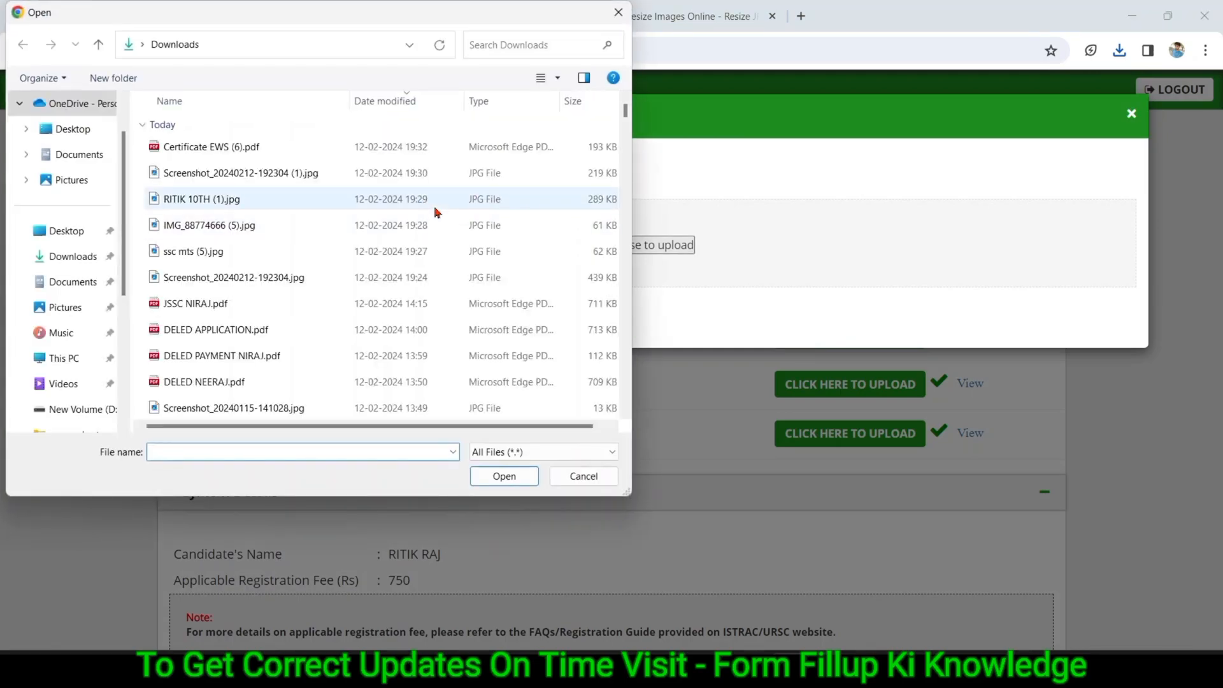
{"action": "double_click", "coordinate": [364, 198]}
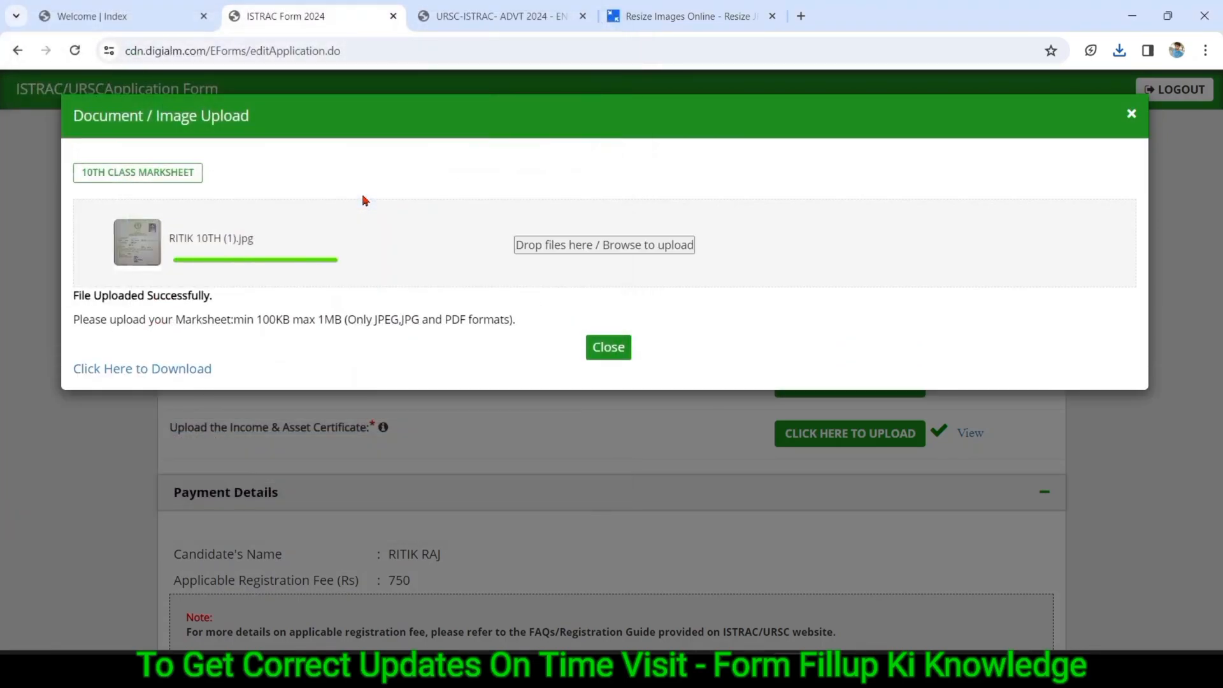
{"action": "left_click", "coordinate": [603, 352]}
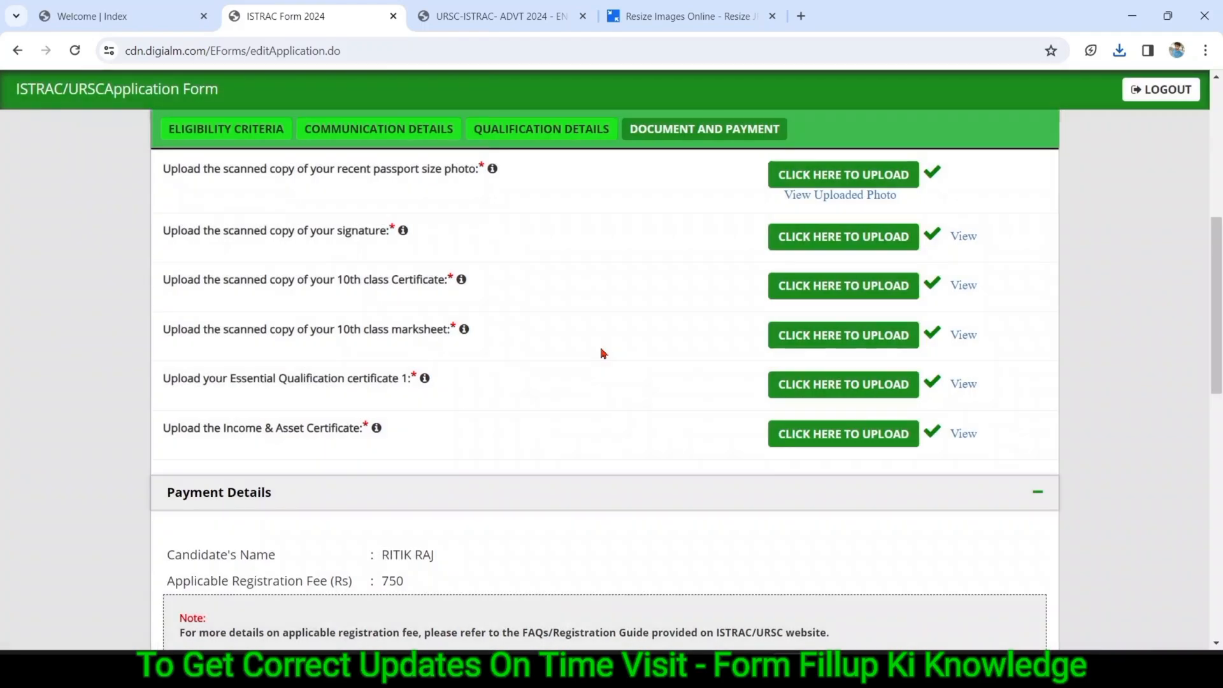
View the uploaded passport photo and signature to check both images
{"action": "left_click", "coordinate": [823, 199]}
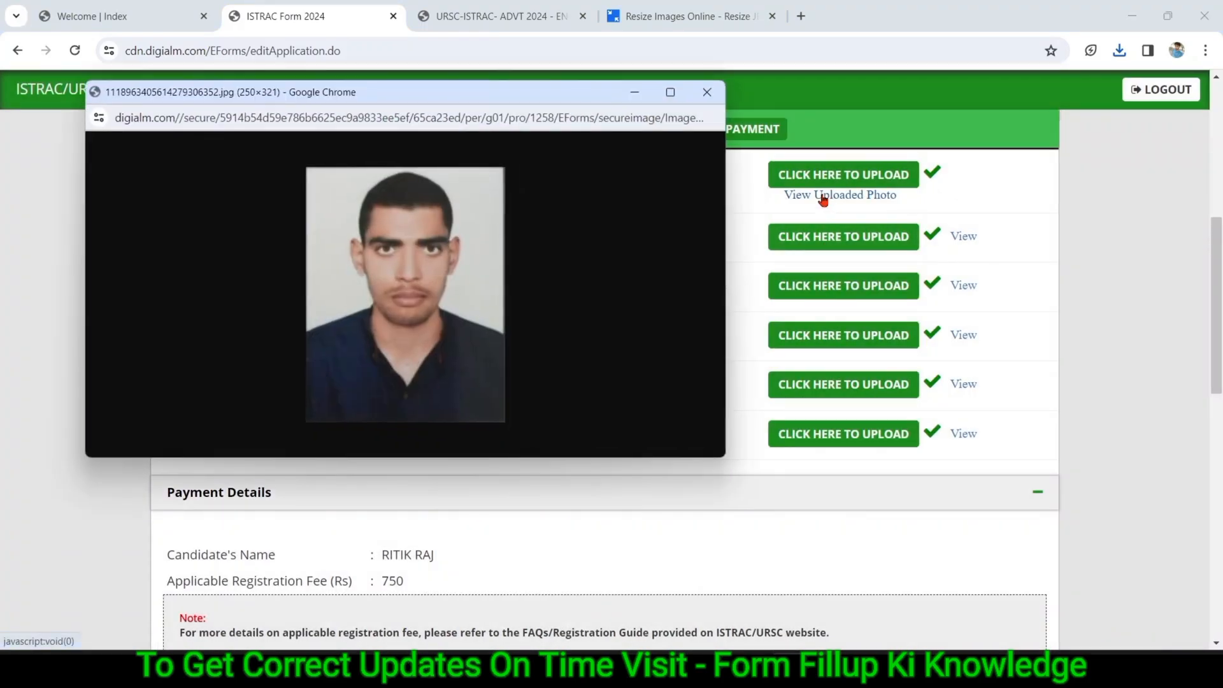
{"action": "left_click", "coordinate": [707, 93]}
{"action": "left_click", "coordinate": [958, 238]}
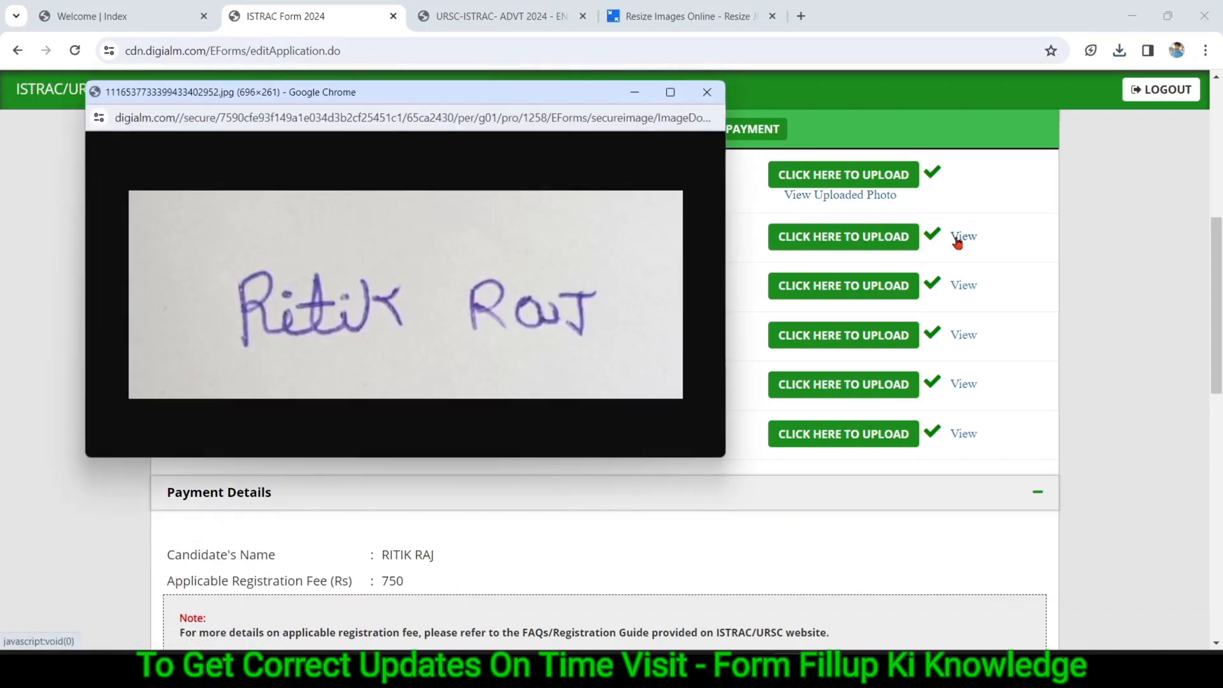
{"action": "left_click", "coordinate": [707, 92]}
Set the payment mode for the registration fee to Online
{"action": "scroll", "coordinate": [521, 561], "scroll_direction": "down", "scroll_amount": 4}
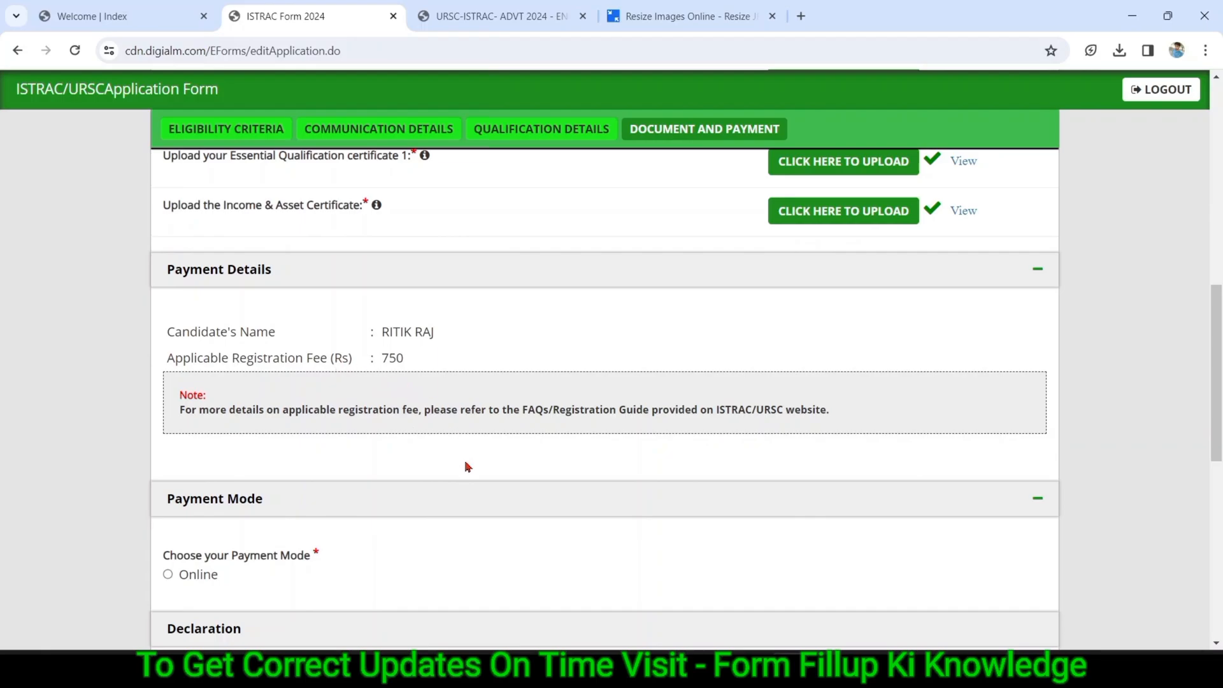
{"action": "scroll", "coordinate": [467, 467], "scroll_direction": "down", "scroll_amount": 3}
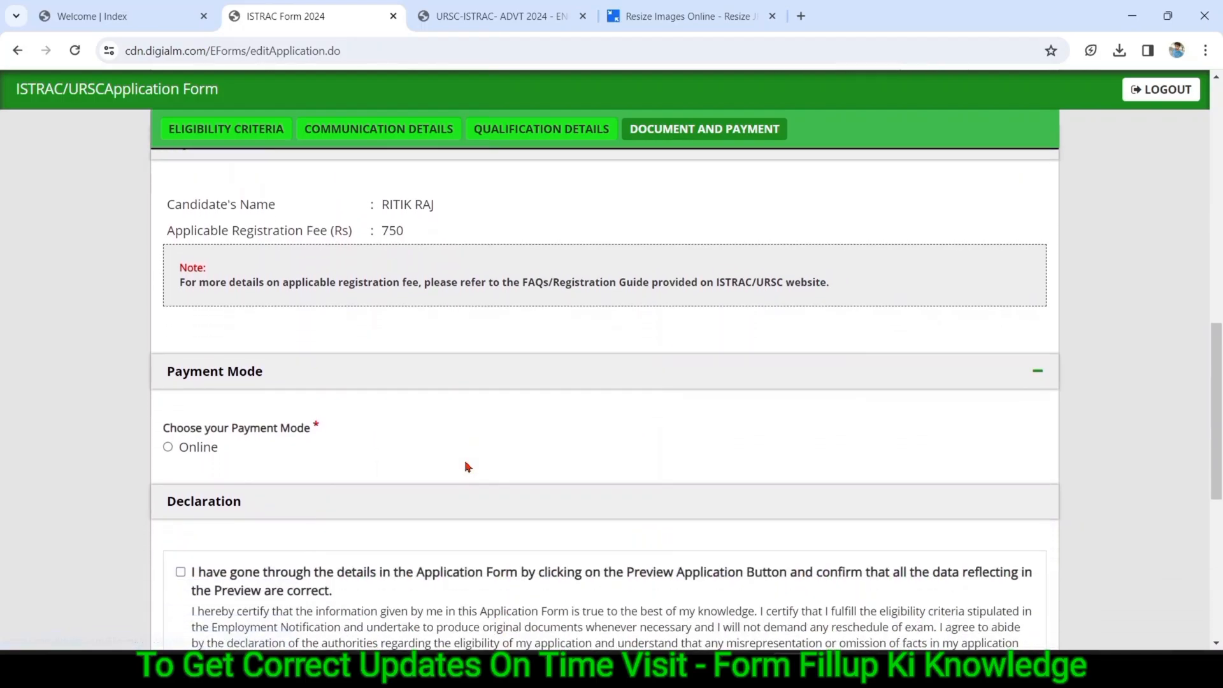
{"action": "scroll", "coordinate": [467, 467], "scroll_direction": "down", "scroll_amount": 2}
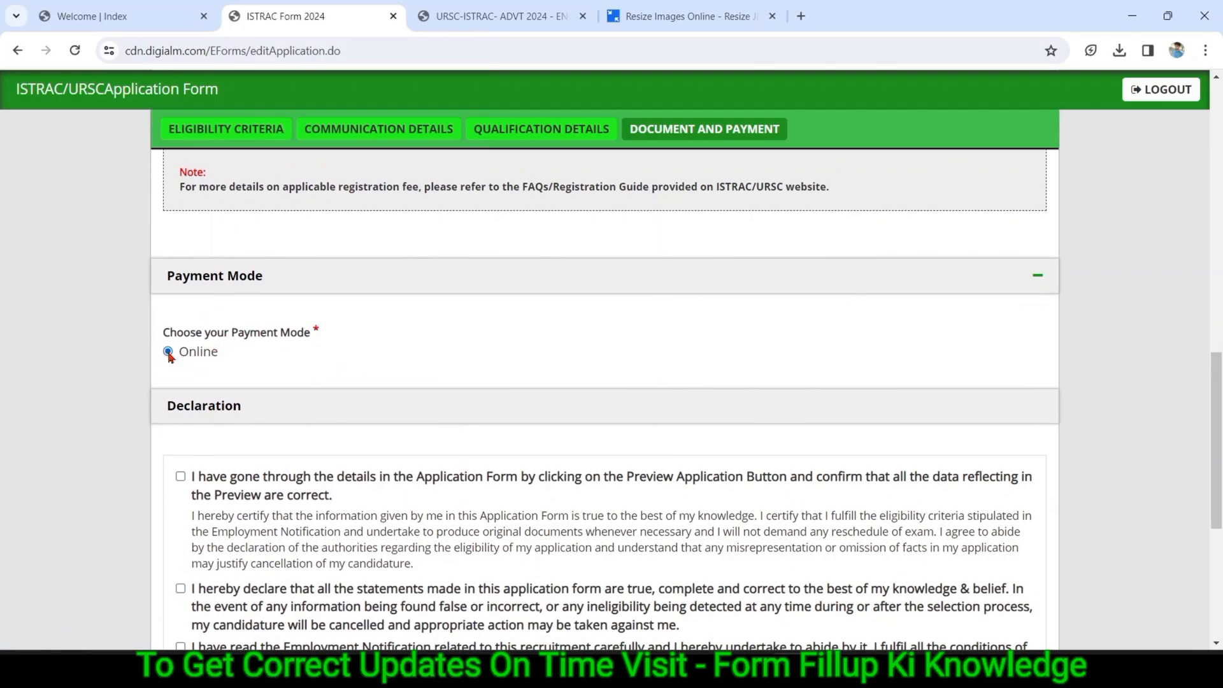
Accept all five declaration statements, including I Agree, and enter the captcha code shown in the image
{"action": "scroll", "coordinate": [171, 357], "scroll_direction": "down", "scroll_amount": 4}
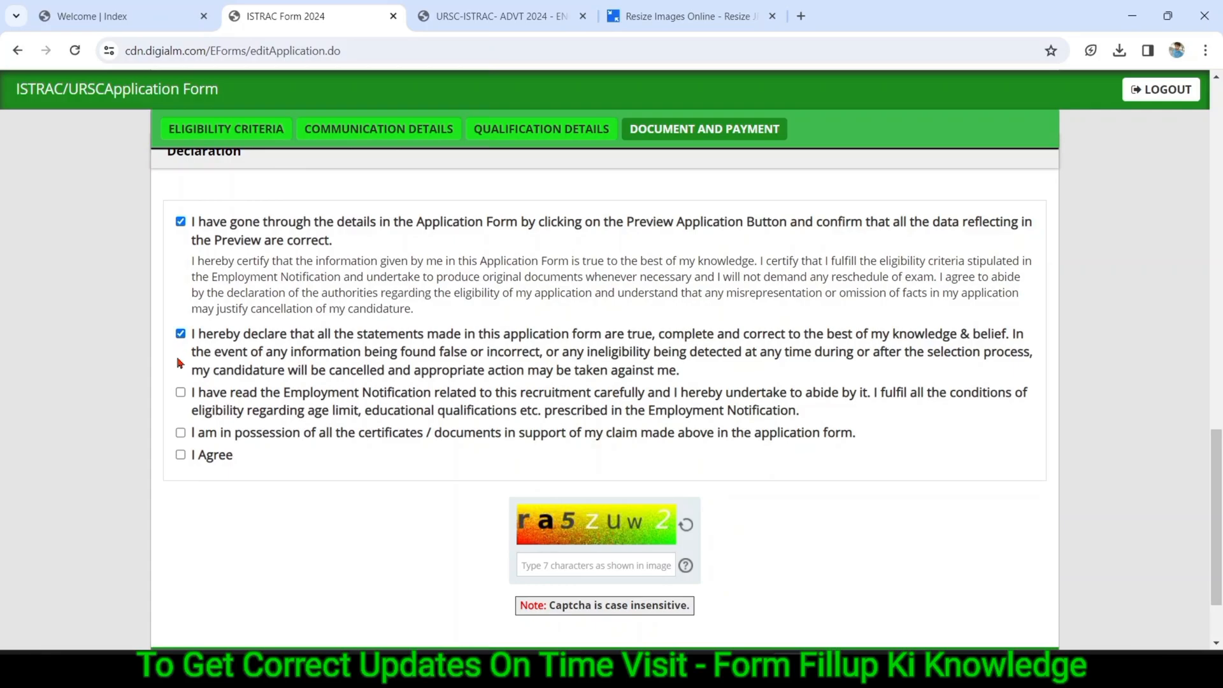
{"action": "left_click", "coordinate": [181, 393]}
{"action": "left_click", "coordinate": [181, 434]}
{"action": "left_click", "coordinate": [180, 456]}
{"action": "left_click", "coordinate": [570, 573]}
{"action": "type", "text": "ra5zuw2"}
Preview the complete application from the eligibility criteria through to the declaration, and close the preview
{"action": "scroll", "coordinate": [342, 576], "scroll_direction": "down", "scroll_amount": 2}
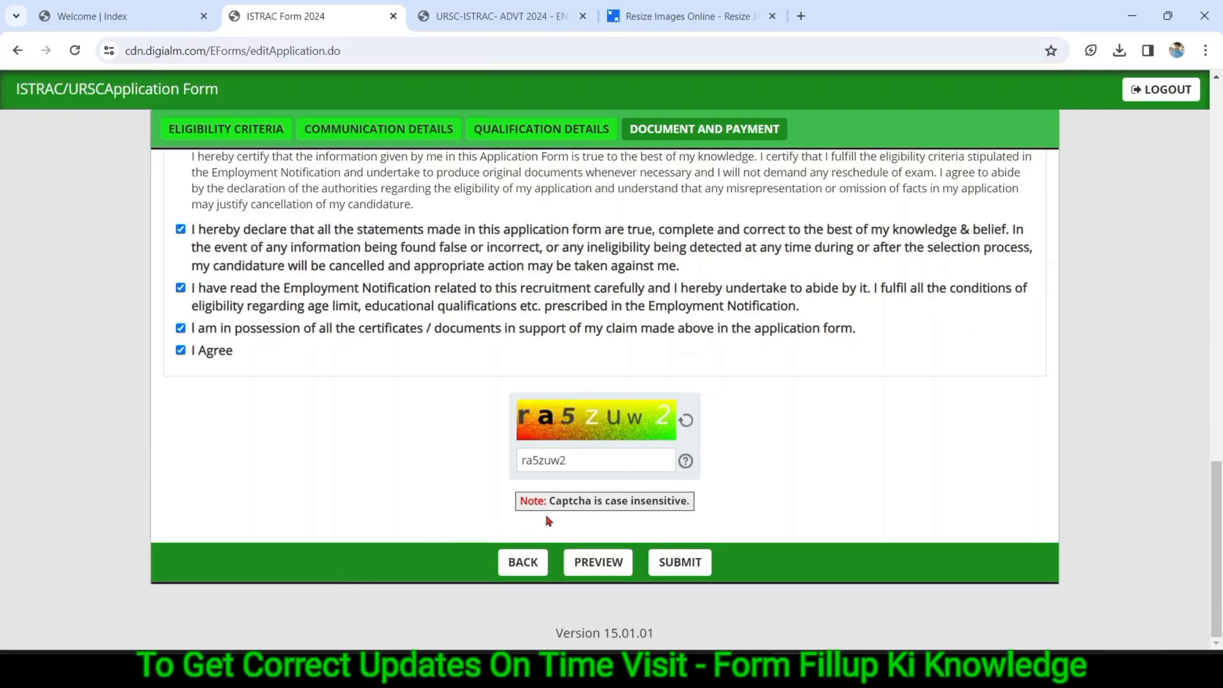
{"action": "left_click", "coordinate": [581, 564]}
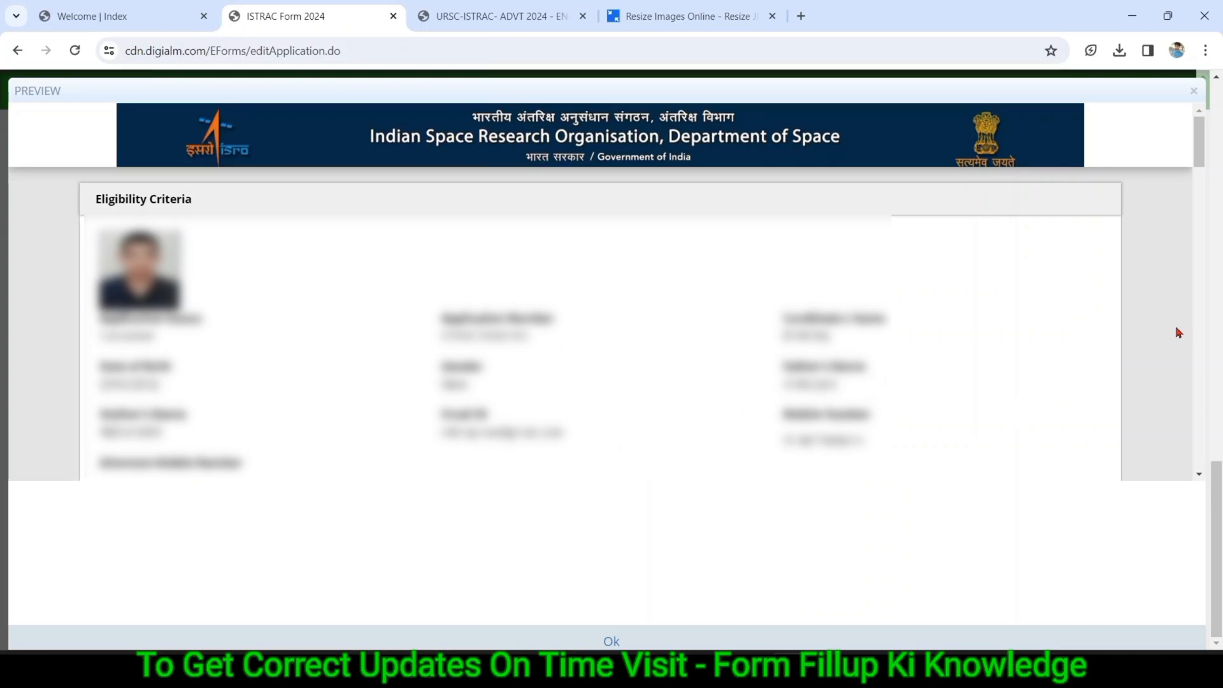
{"action": "scroll", "coordinate": [1195, 339], "scroll_direction": "down", "scroll_amount": 10}
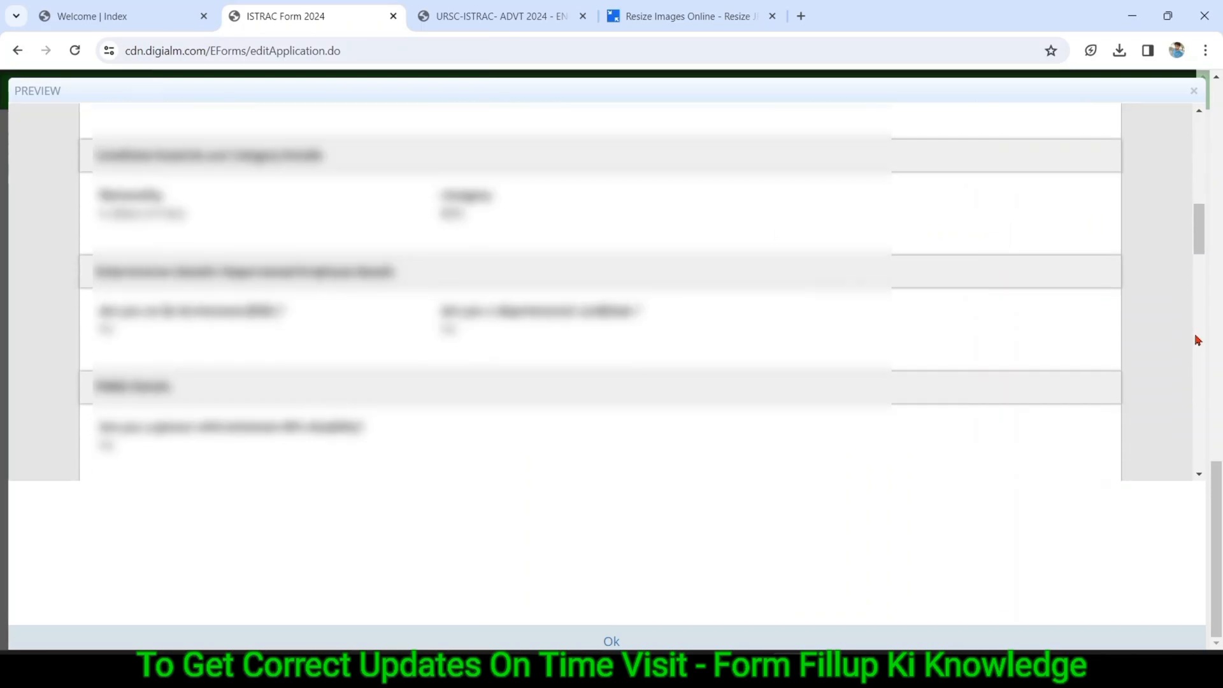
{"action": "scroll", "coordinate": [1206, 376], "scroll_direction": "down", "scroll_amount": 5}
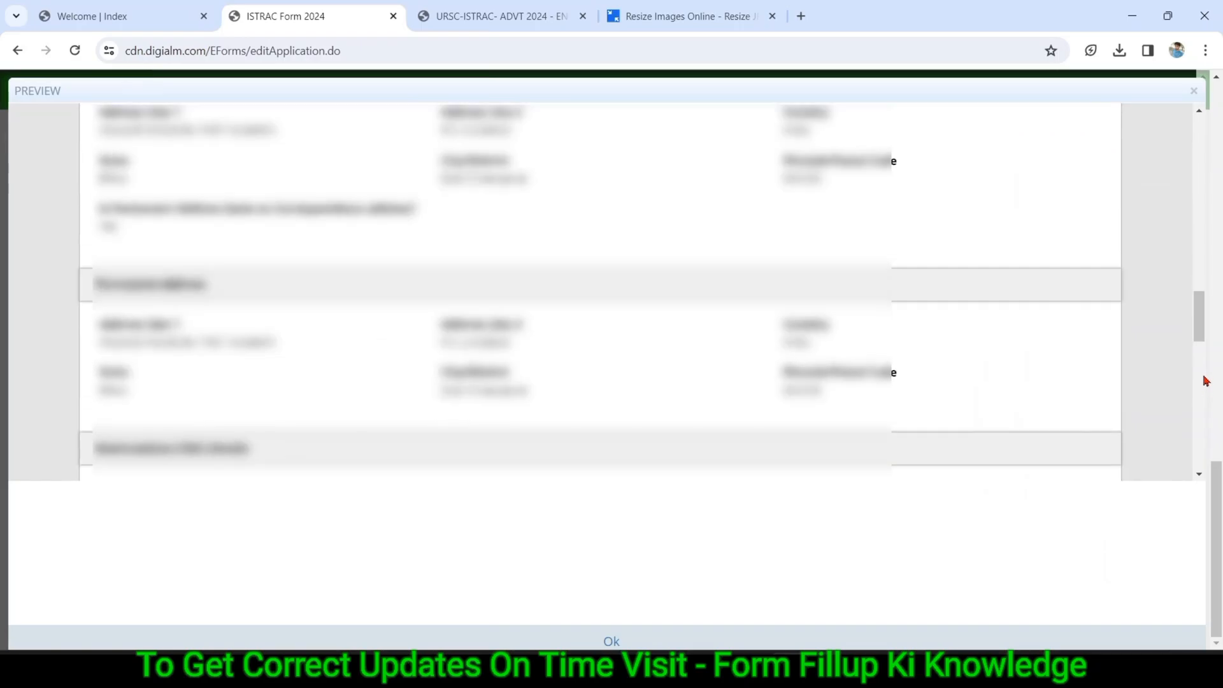
{"action": "scroll", "coordinate": [1207, 406], "scroll_direction": "down", "scroll_amount": 5}
{"action": "scroll", "coordinate": [1203, 439], "scroll_direction": "down", "scroll_amount": 3}
{"action": "scroll", "coordinate": [1204, 463], "scroll_direction": "down", "scroll_amount": 5}
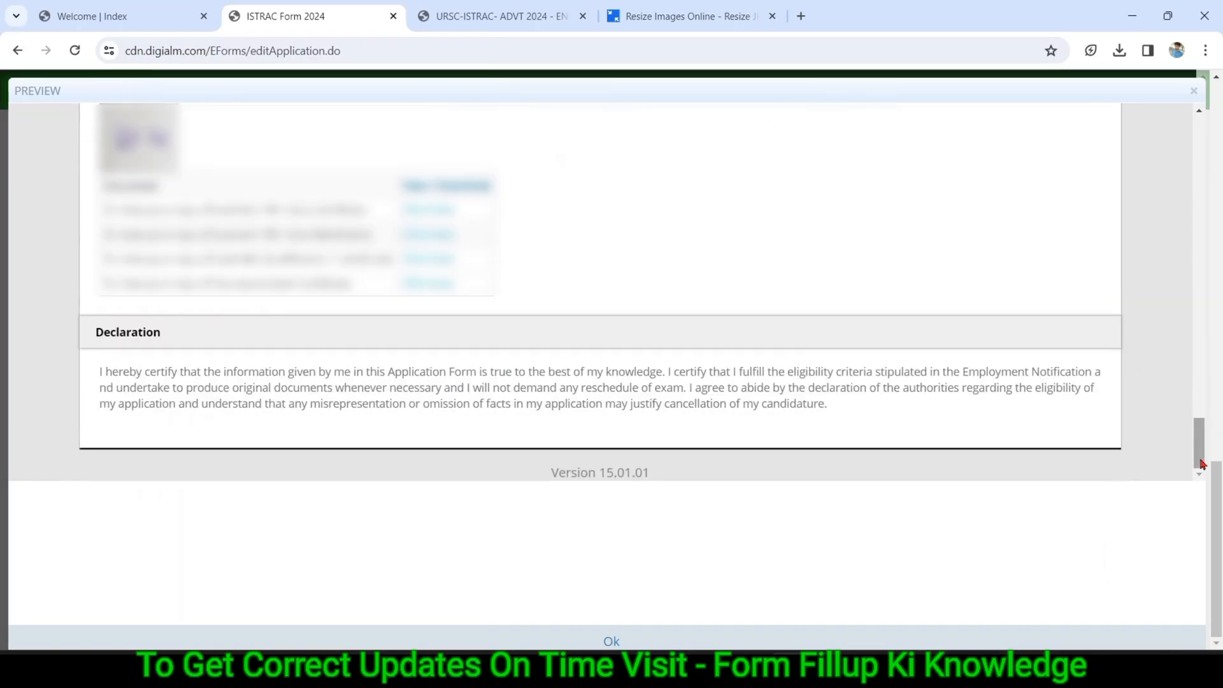
{"action": "left_click", "coordinate": [1197, 97]}
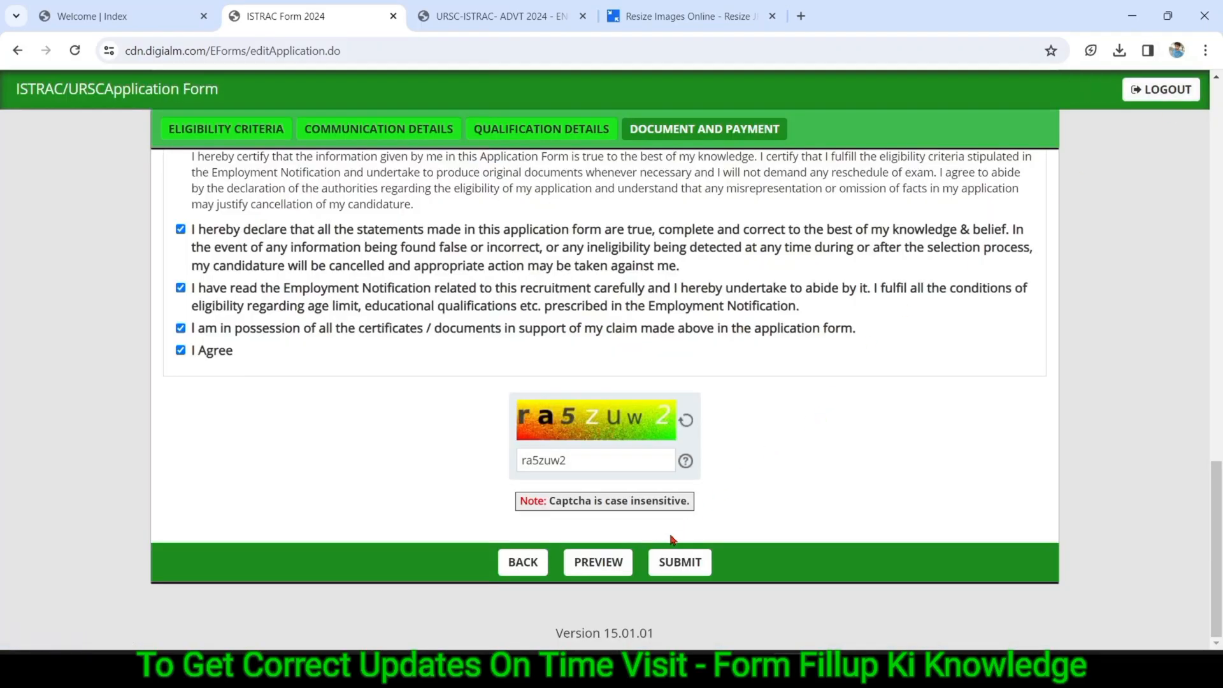
Submit the application and agree to the personal data collection instructions to proceed to payment
{"action": "left_click", "coordinate": [670, 564]}
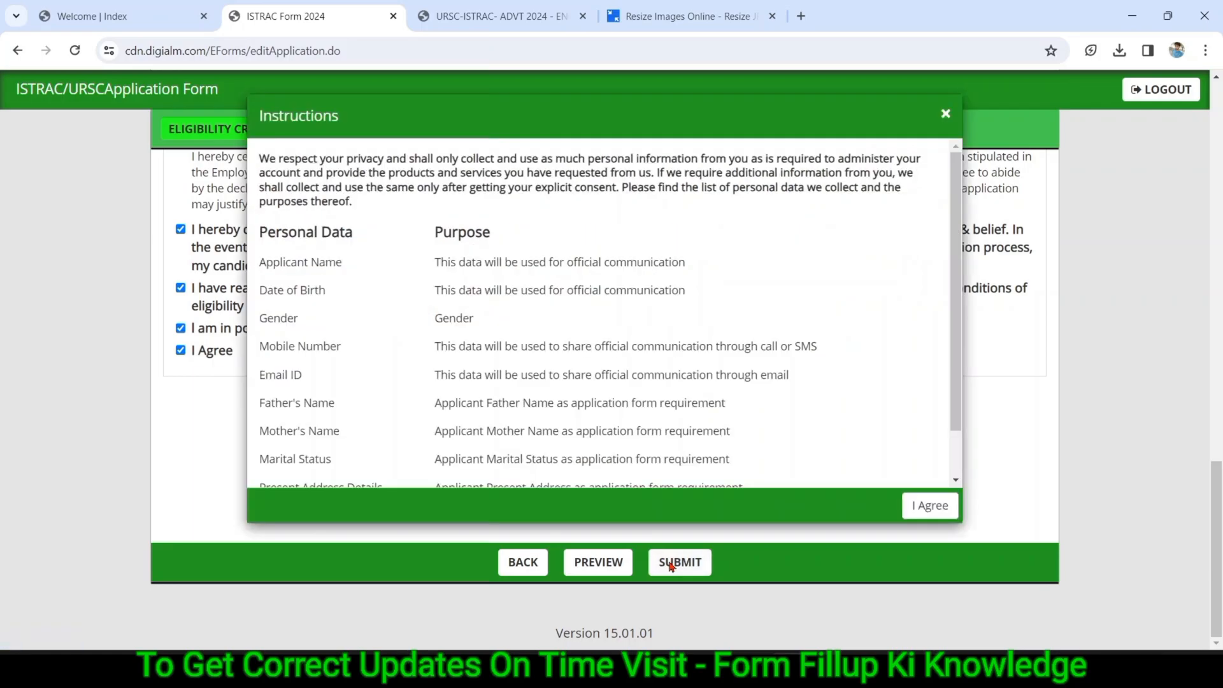
{"action": "left_click", "coordinate": [953, 464]}
{"action": "left_click", "coordinate": [924, 506]}
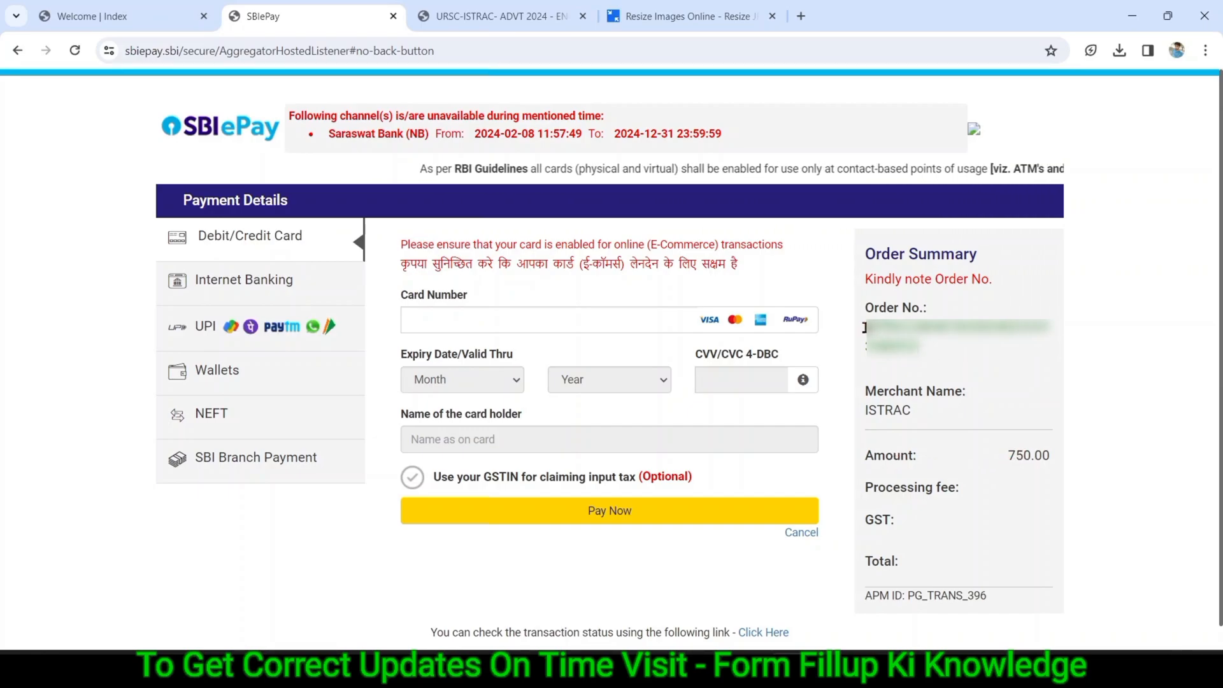
Examine the order number in the order summary and the debit/credit card payment fields
{"action": "left_click_drag", "start_coordinate": [865, 328], "coordinate": [921, 352]}
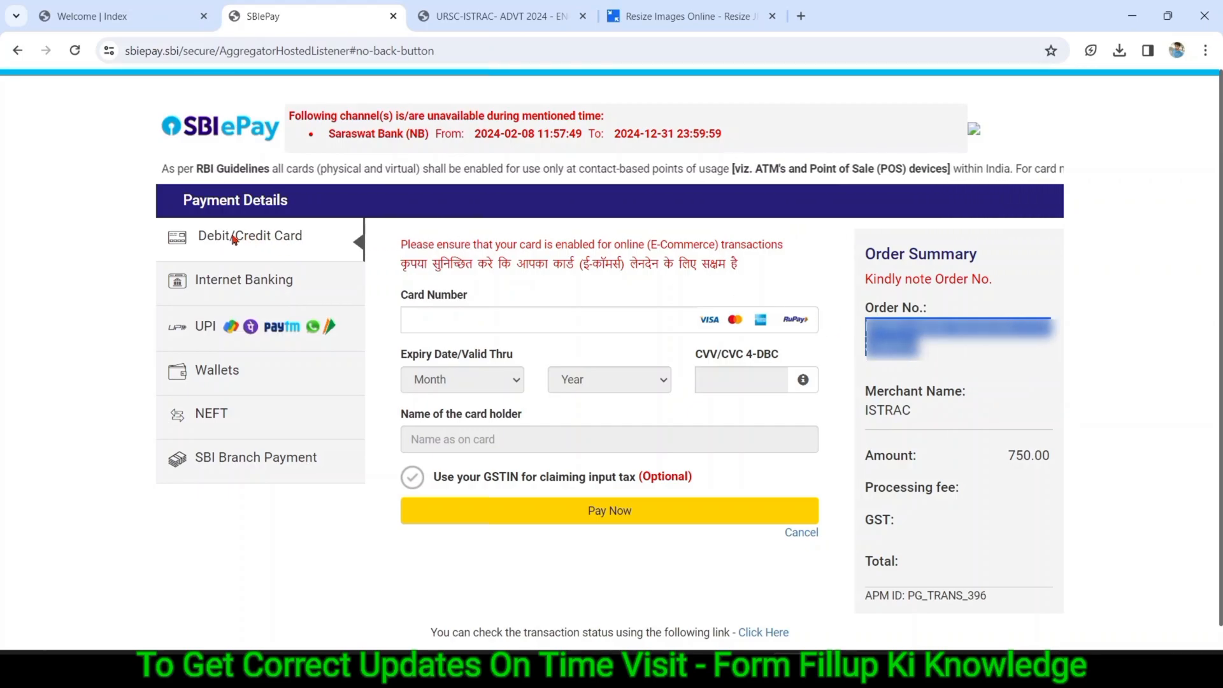
{"action": "left_click", "coordinate": [511, 322]}
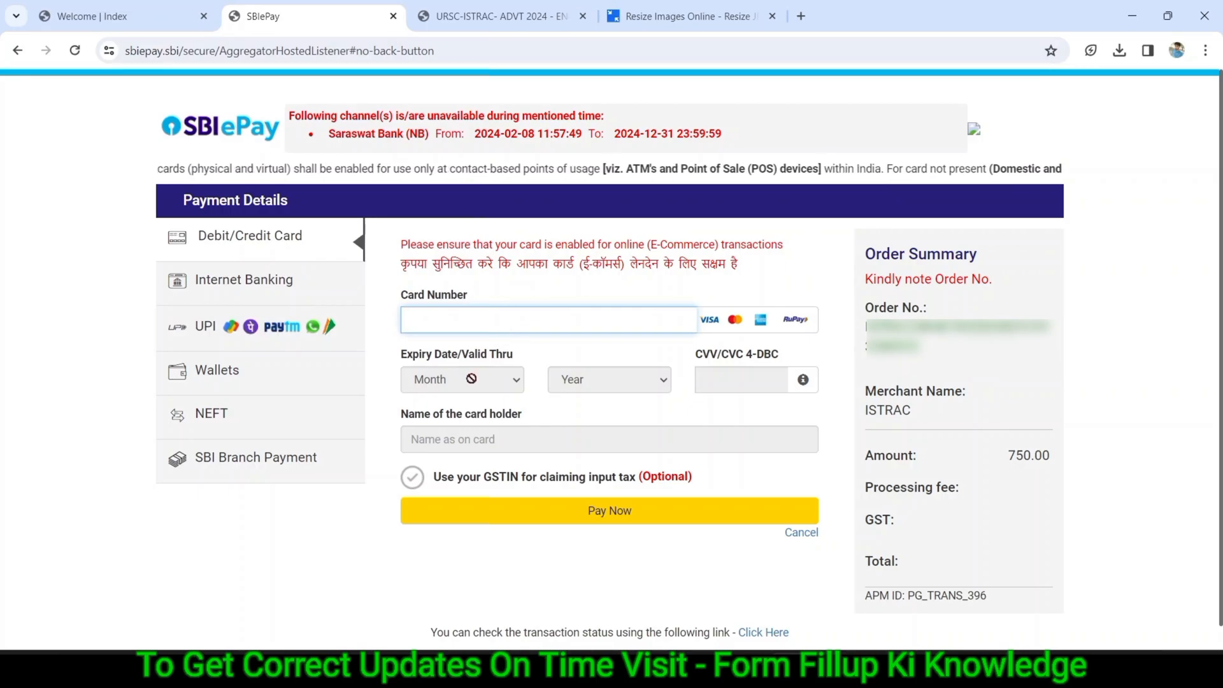
{"action": "left_click", "coordinate": [471, 380]}
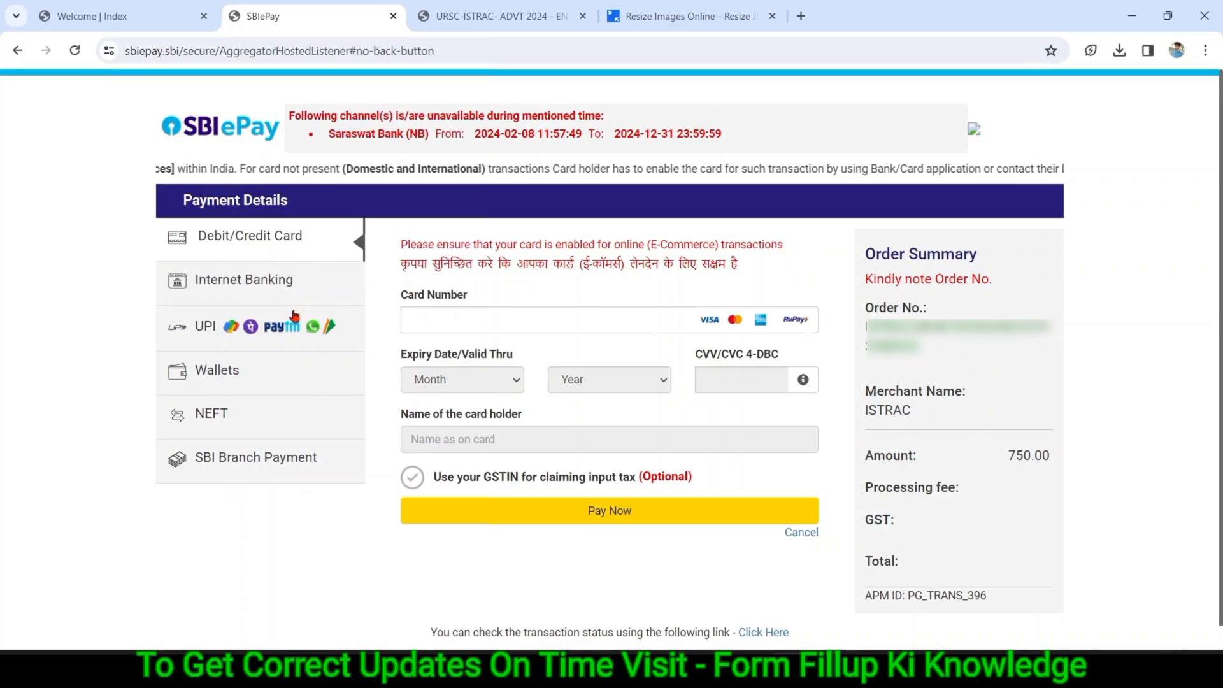
Choose UPI as the payment method with the UPI QR option
{"action": "left_click", "coordinate": [218, 333]}
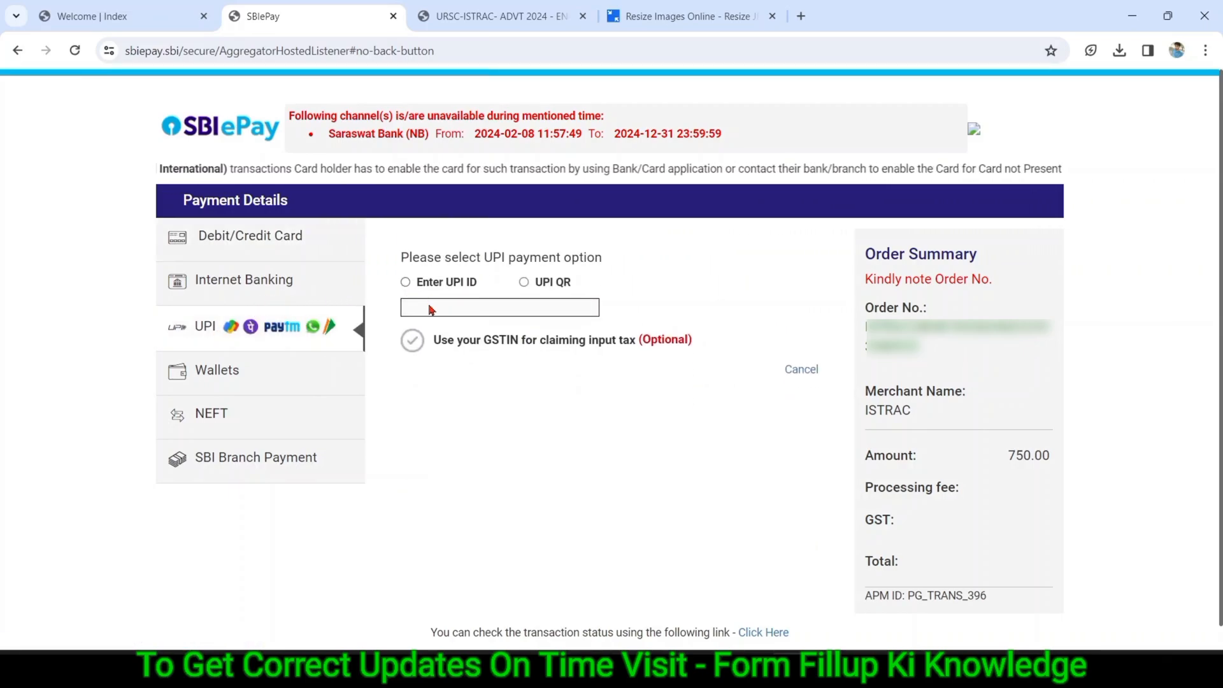
{"action": "left_click", "coordinate": [406, 282]}
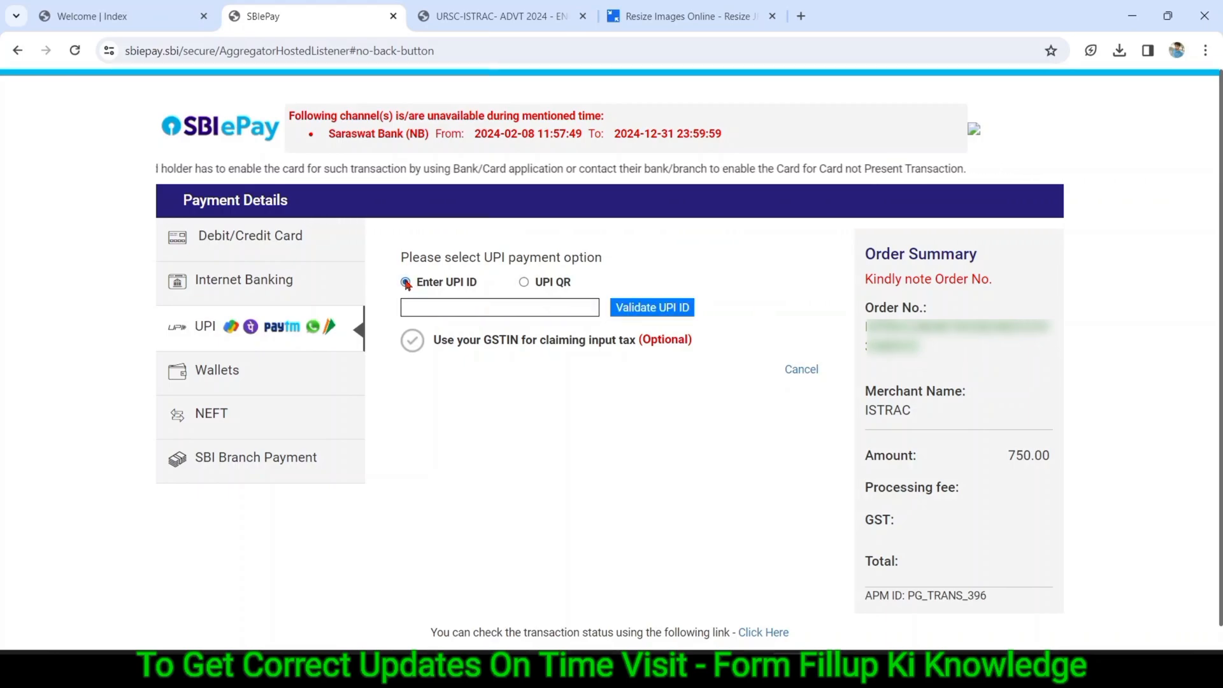
{"action": "left_click", "coordinate": [523, 283]}
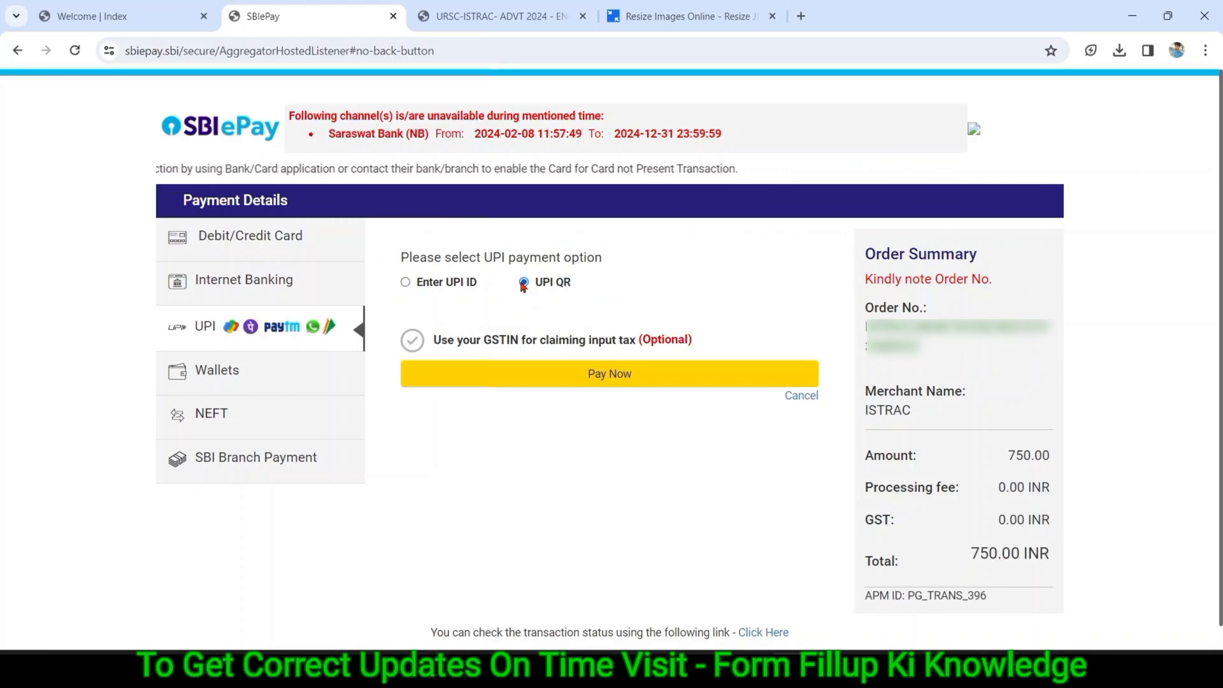